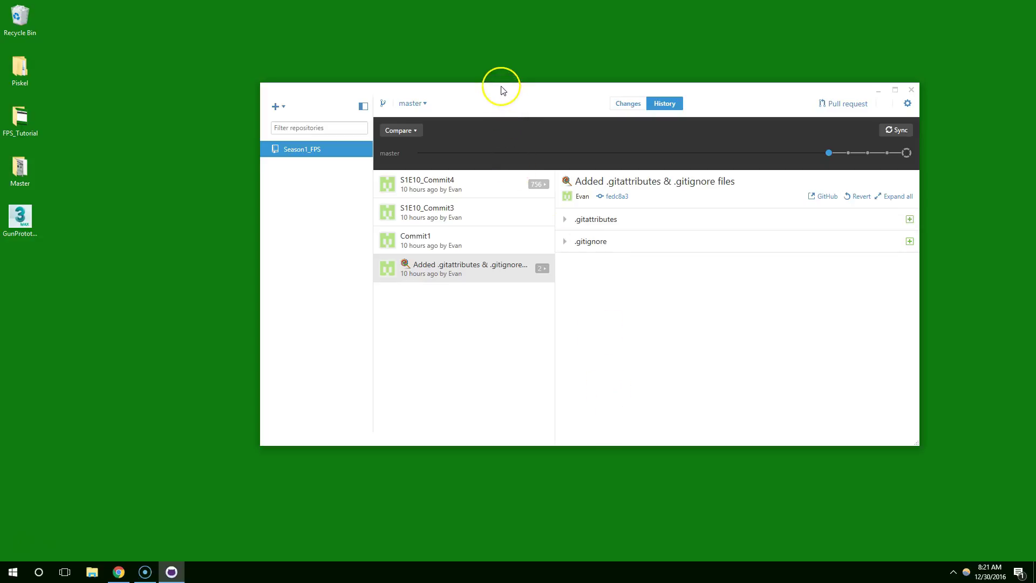
Step: Drag the GitHub Desktop window into its working position on screen
left_click_drag(501, 89, 472, 93)
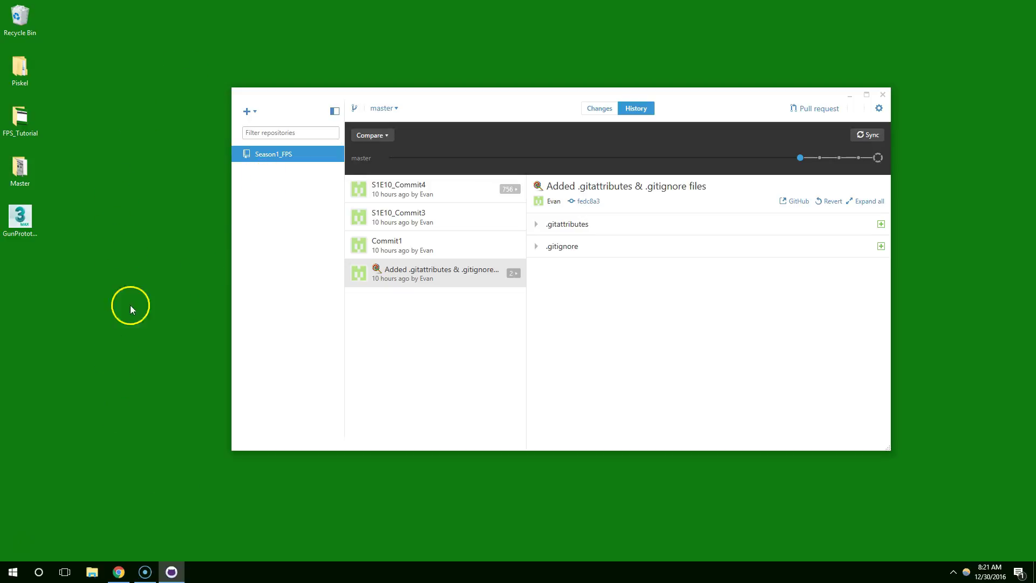
Step: Check Season1_FPS for pending changes and open its folder in File Explorer
left_click(605, 112)
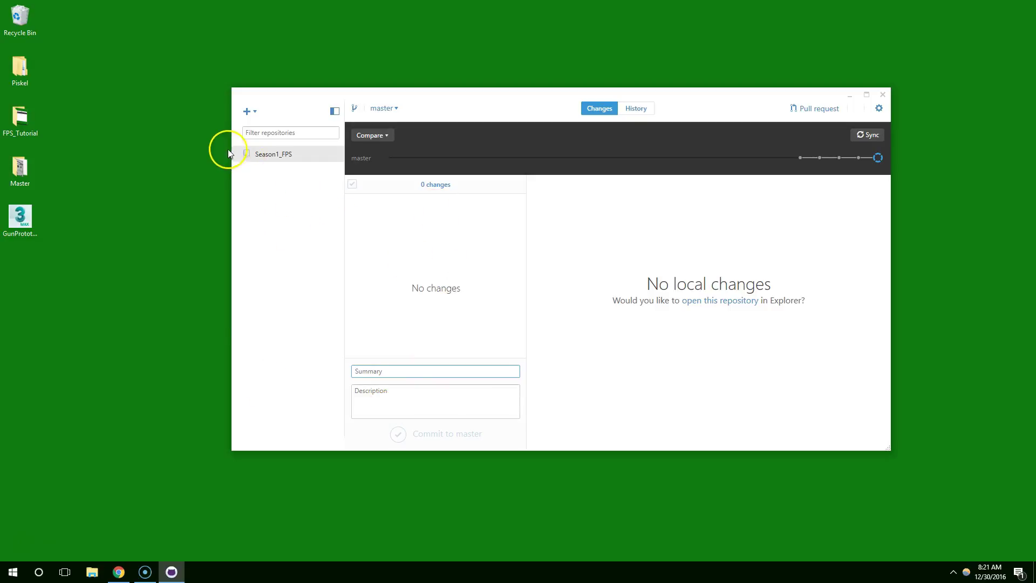
right_click(280, 156)
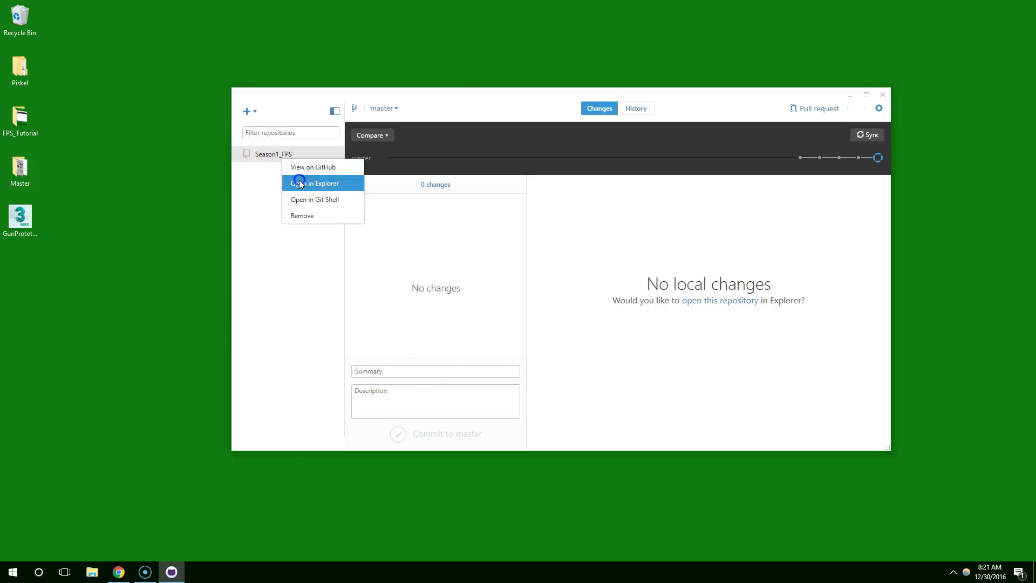
left_click(297, 182)
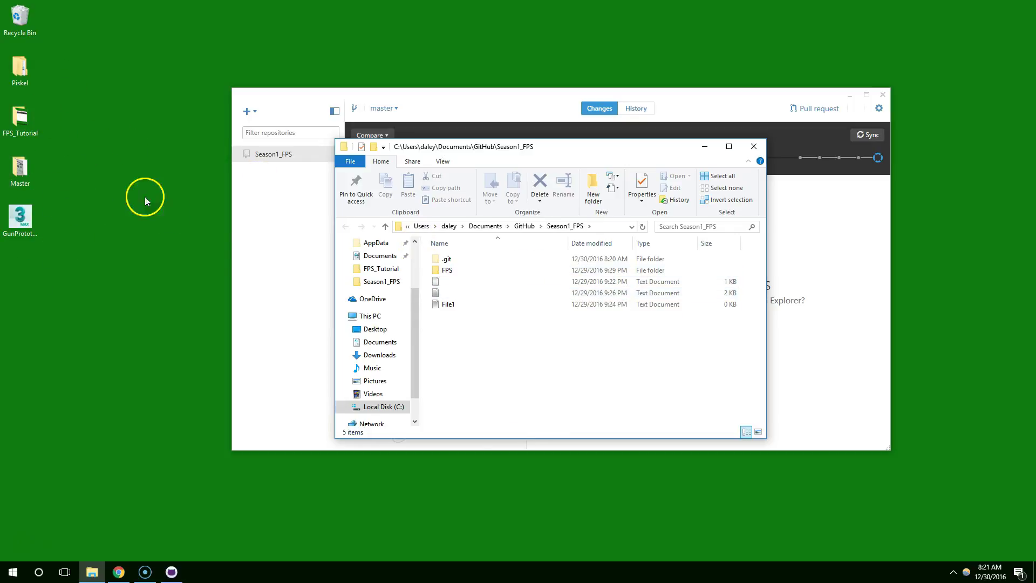
left_click_drag(606, 154, 640, 156)
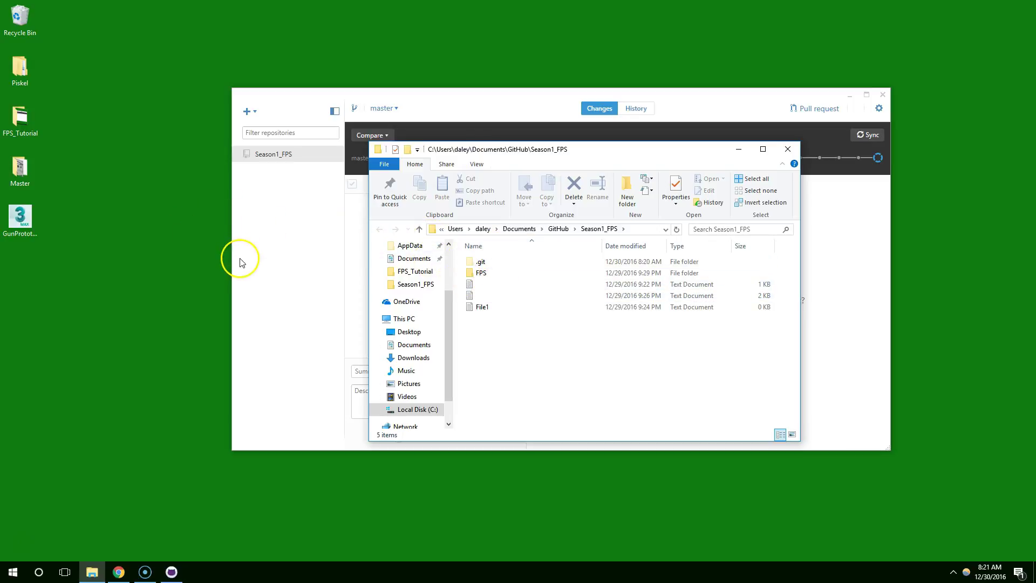
Step: Enter the FPS folder, back out, and reopen the Season1_FPS repository folder in Explorer
double_click(484, 273)
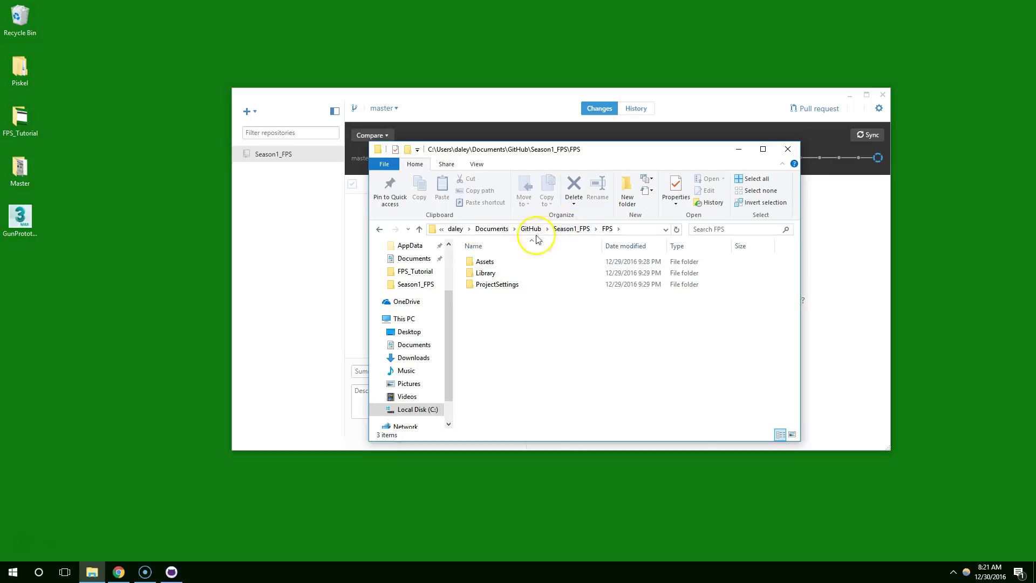
left_click(530, 229)
left_click(278, 156)
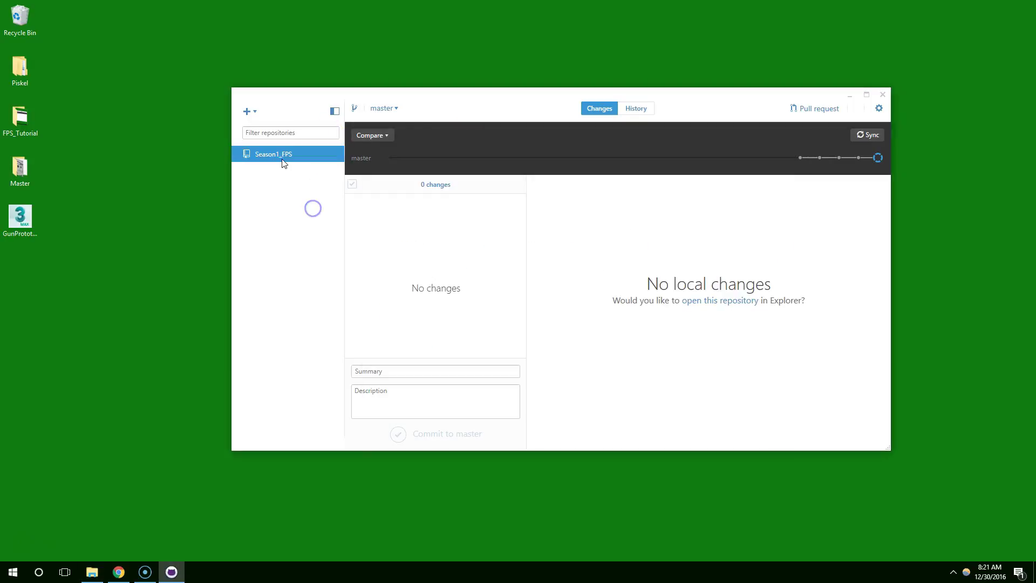
right_click(281, 159)
left_click(312, 185)
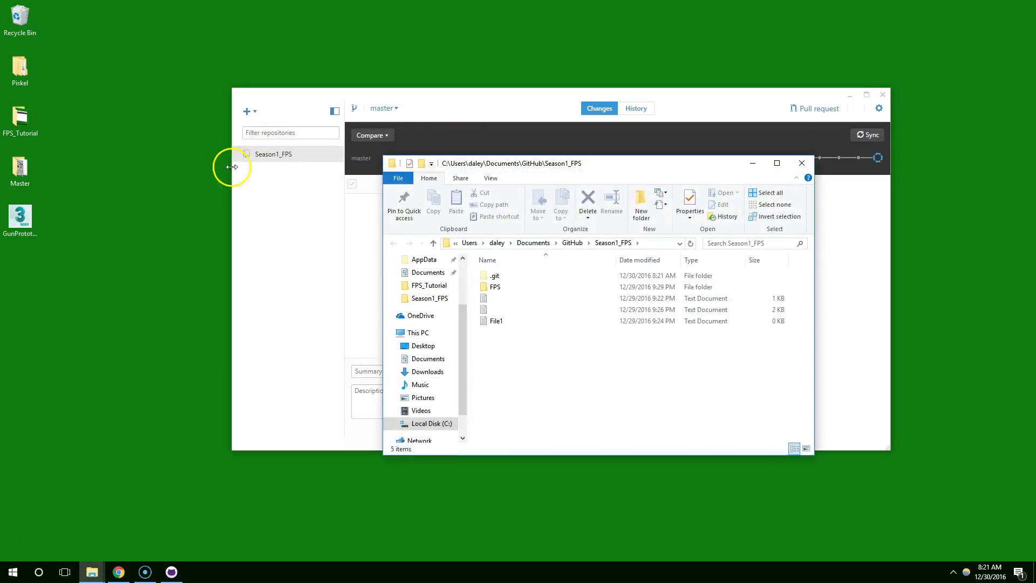
Step: Go through FPS > Assets > Scenes and open the b scene in Unity
double_click(494, 286)
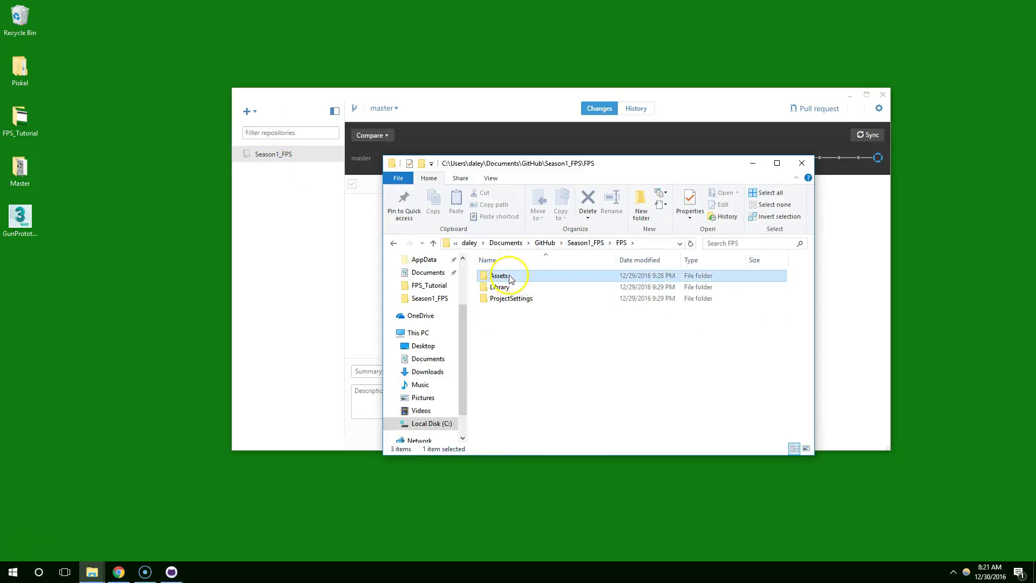
double_click(499, 275)
double_click(499, 311)
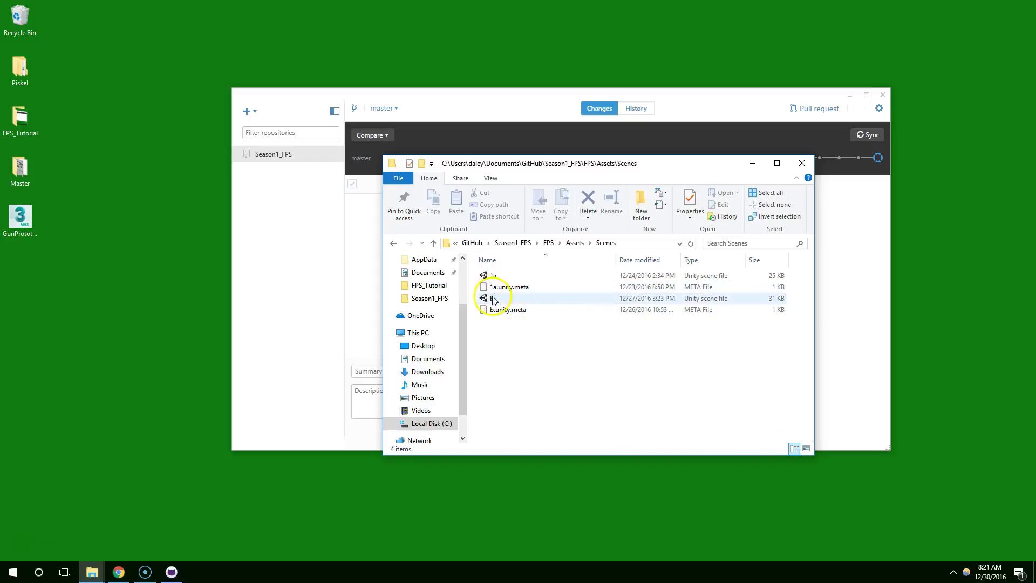
double_click(492, 298)
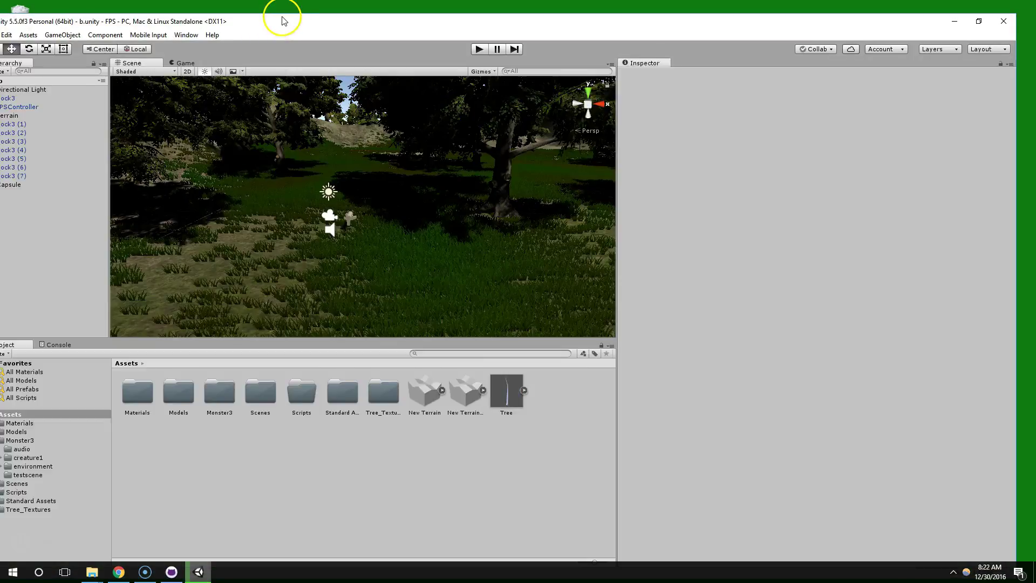
Step: Select the Terrain and remove its grass detail under Paint Details > Edit Details
double_click(282, 22)
scroll(340, 190, "up", 3)
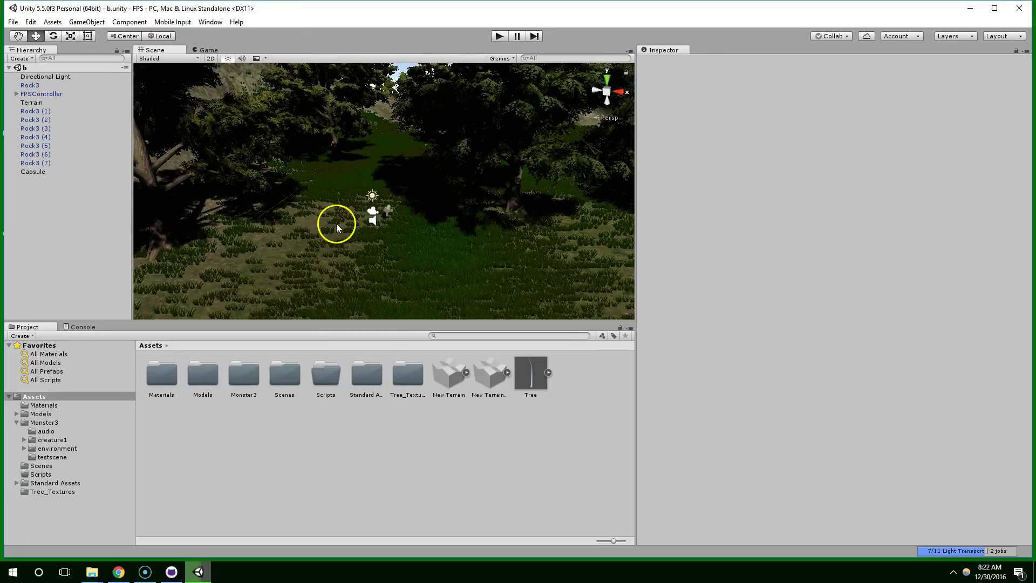
left_click(335, 224)
scroll(317, 215, "down", 3)
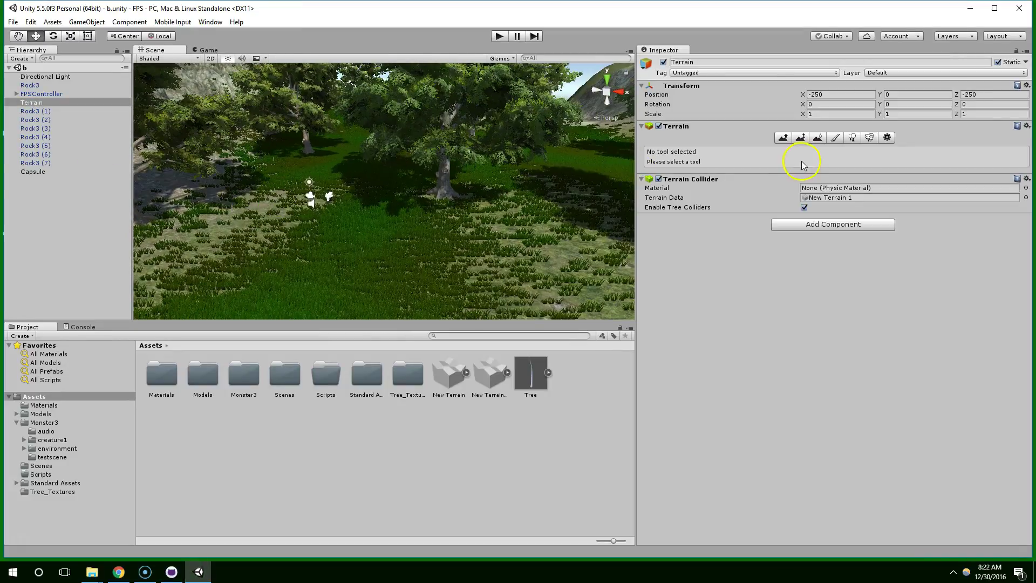
left_click(868, 139)
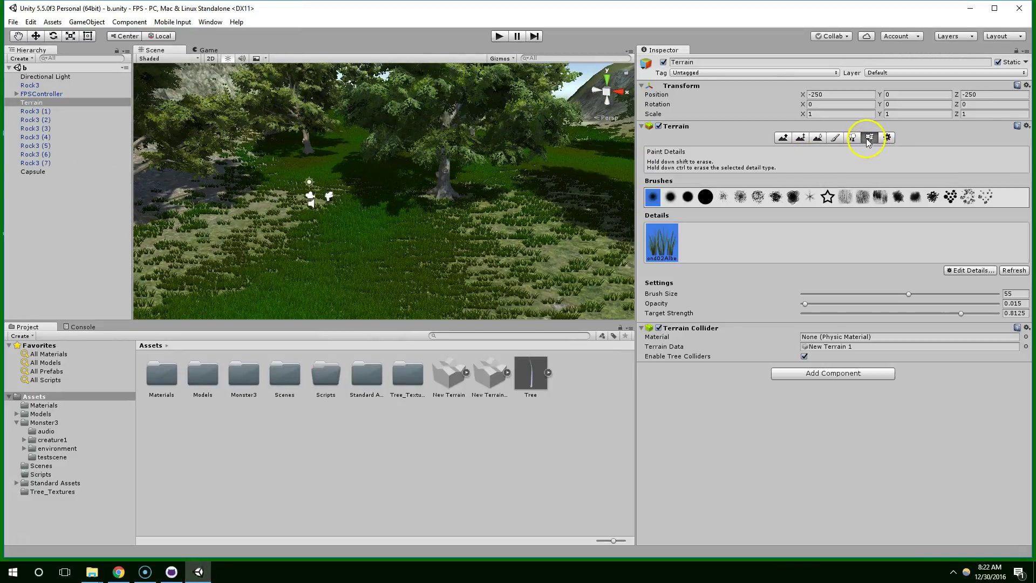
left_click(971, 274)
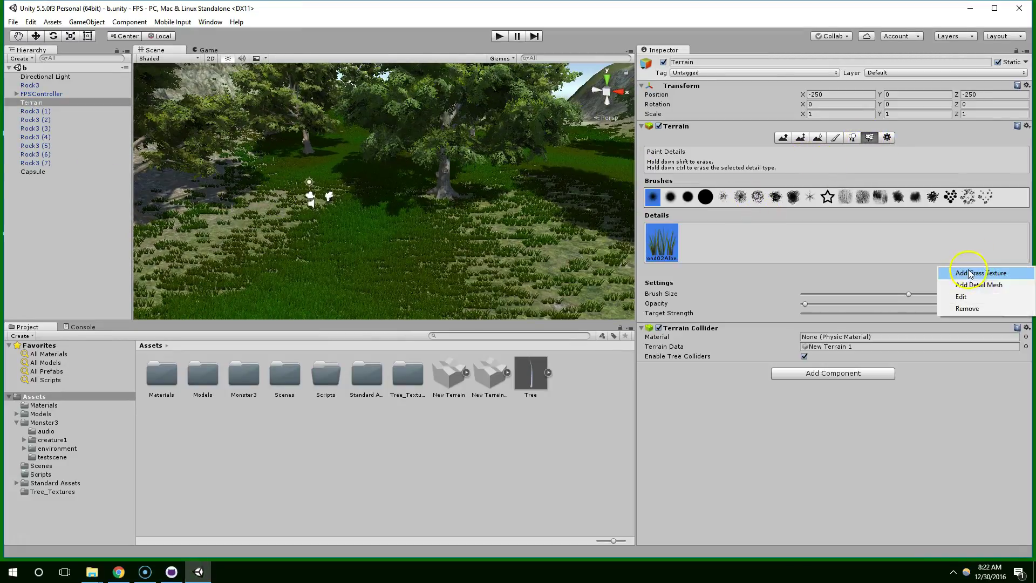
left_click(967, 309)
middle_click_drag(431, 204, 452, 186)
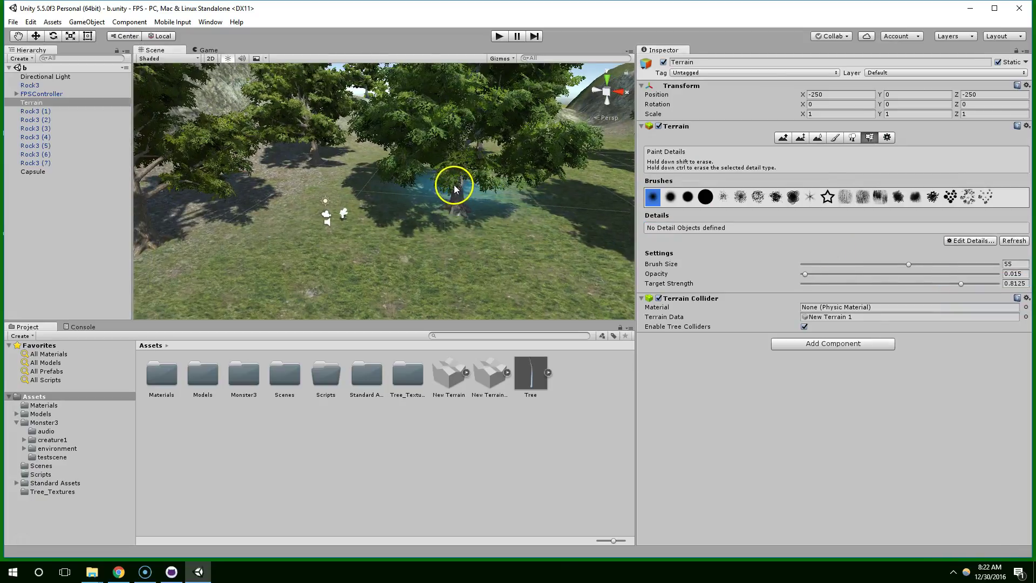
Step: Commit the terrain change to master as S1E11_Commit1, described 'I removed the grass'
left_click(171, 572)
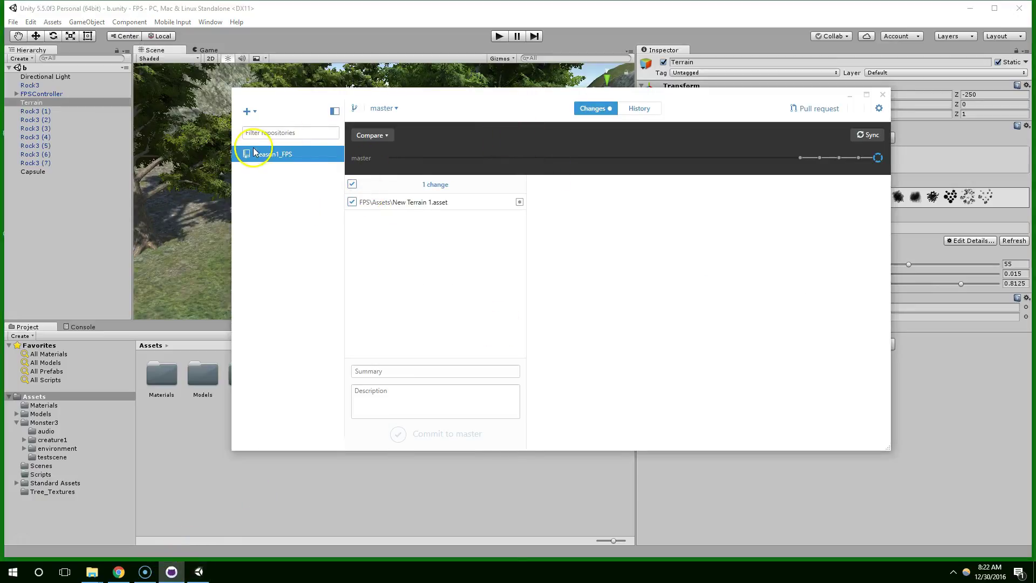
left_click(396, 372)
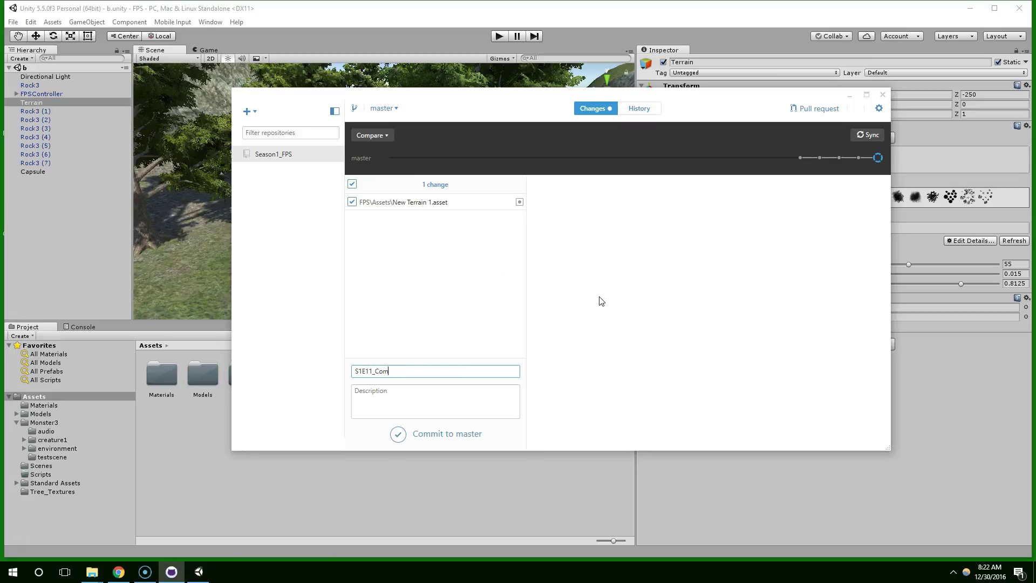
left_click(371, 417)
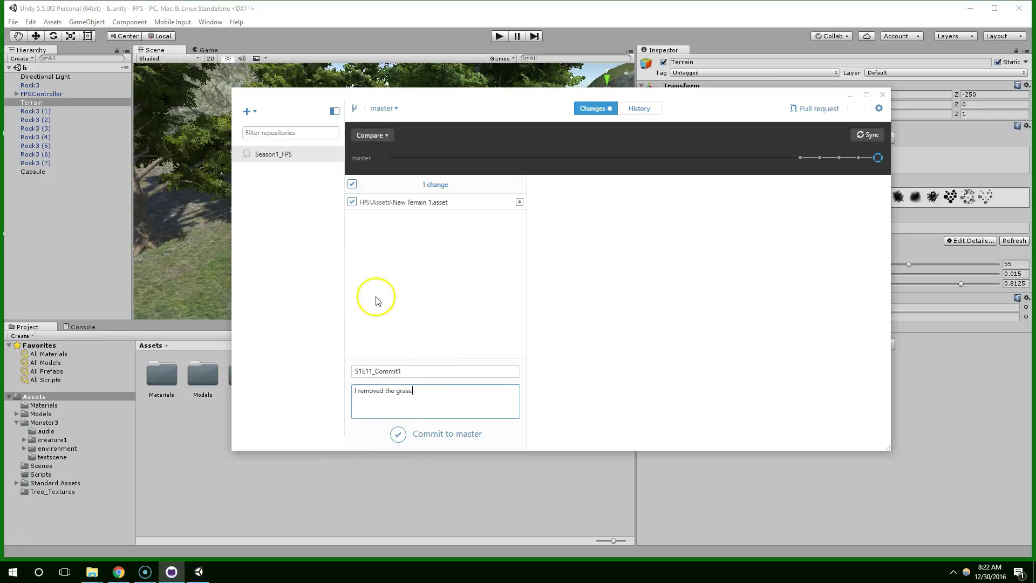
left_click(398, 433)
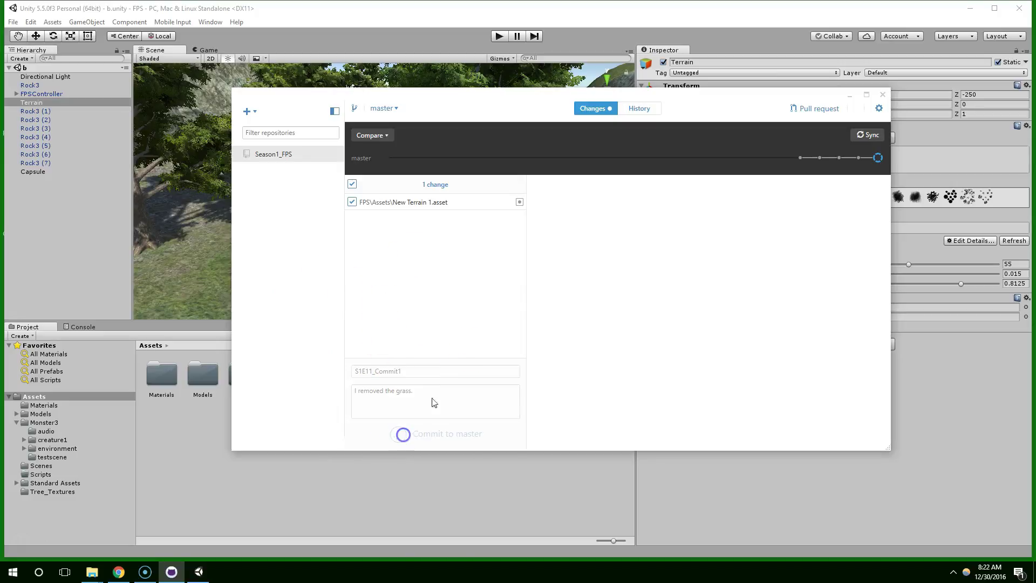
Step: Sync the new commit to the remote and bring up Season1_FPS repository actions
left_click(863, 135)
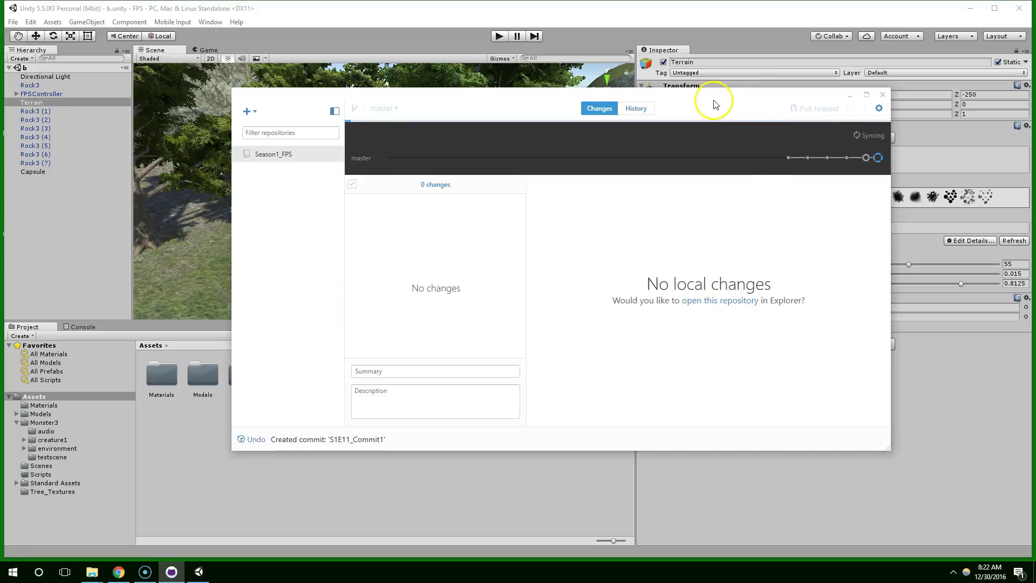
left_click_drag(712, 104, 698, 104)
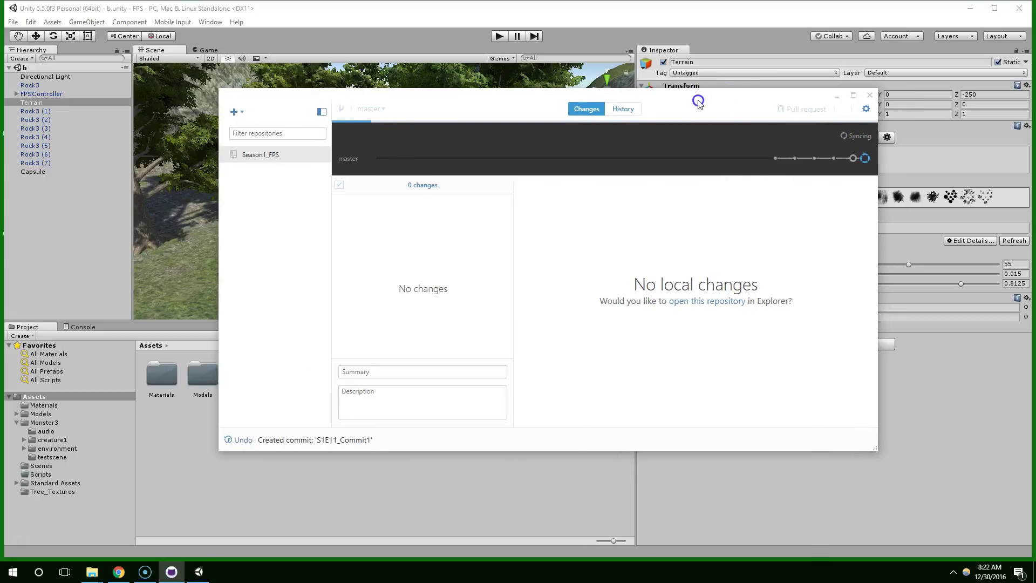
right_click(275, 155)
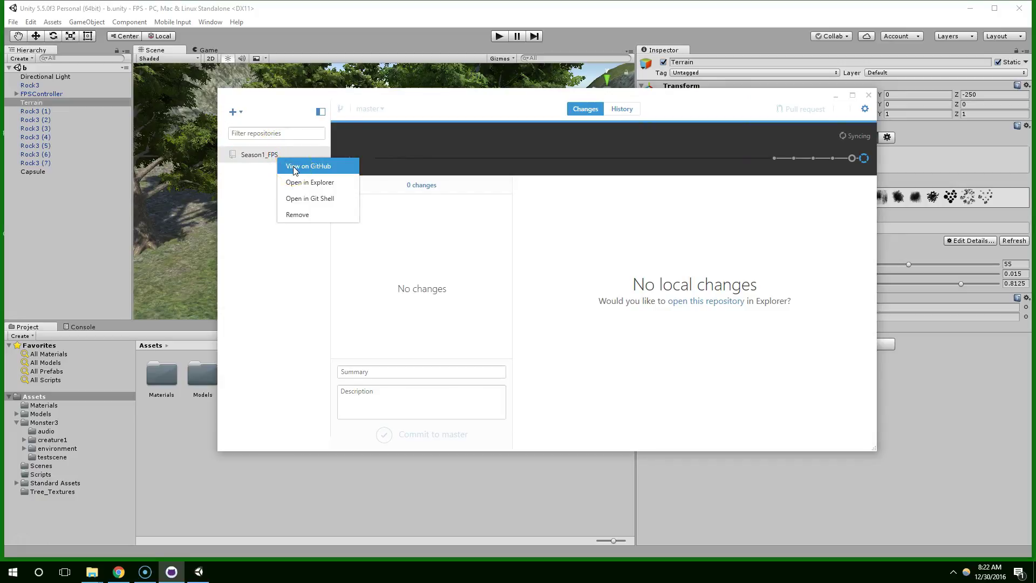
Step: View Season1_FPS on GitHub to confirm S1E11_Commit1, then minimize Chrome and GitHub Desktop
left_click(312, 172)
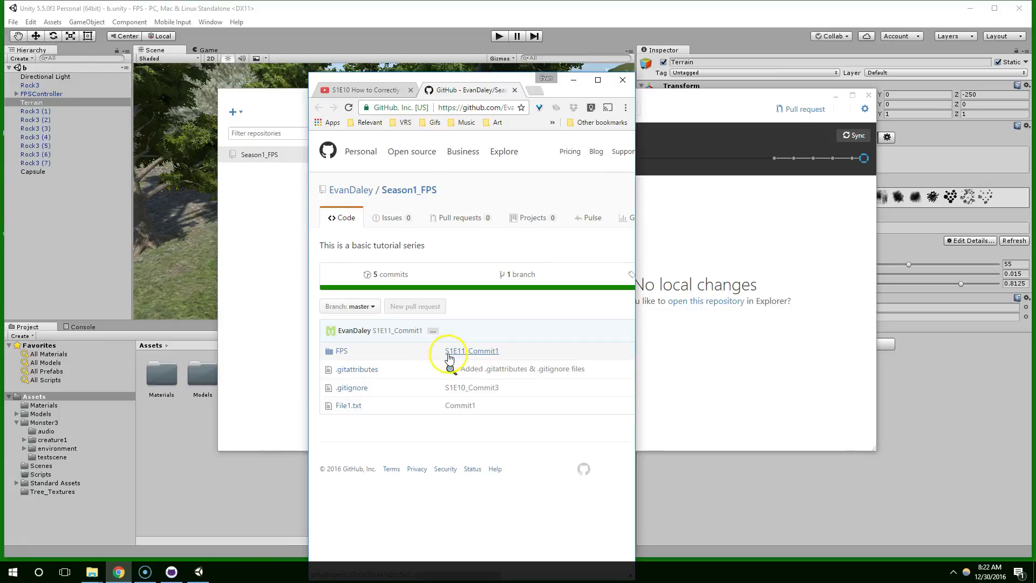
left_click(574, 80)
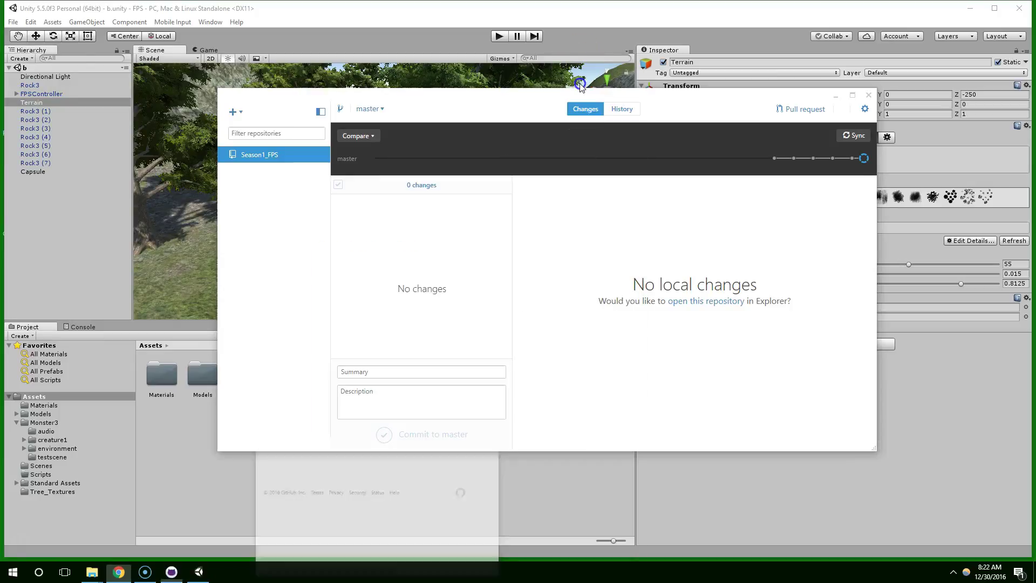
left_click(835, 96)
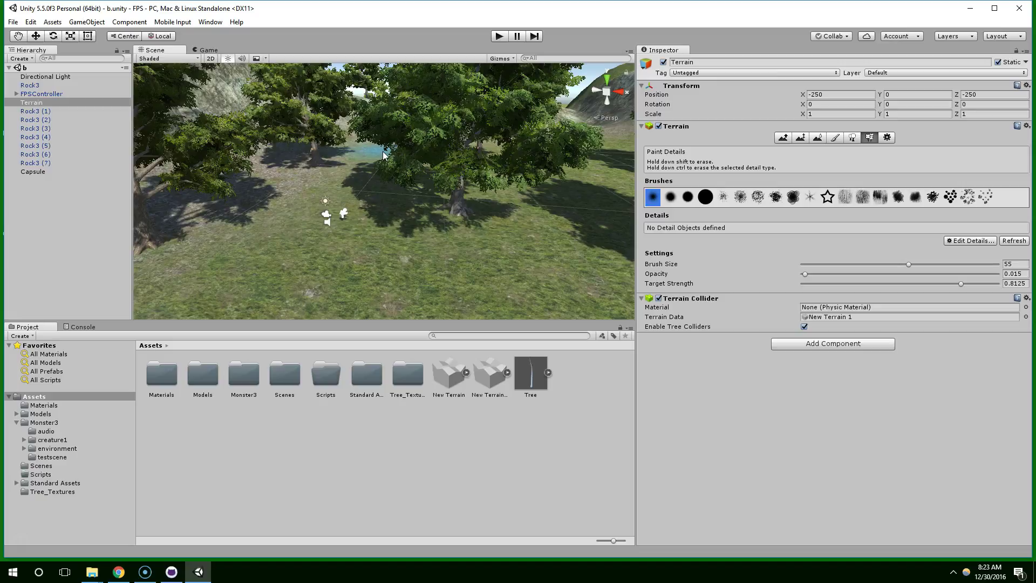
Step: Maximize the Unity window and list the Monster3 folder's contents in the Project panel
right_click_drag(383, 155, 372, 30)
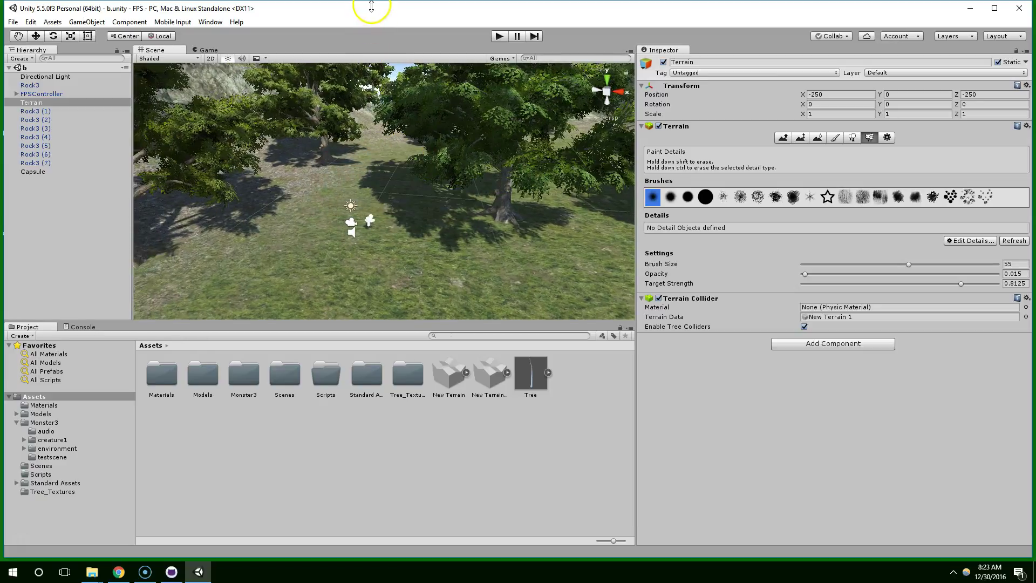
double_click(372, 3)
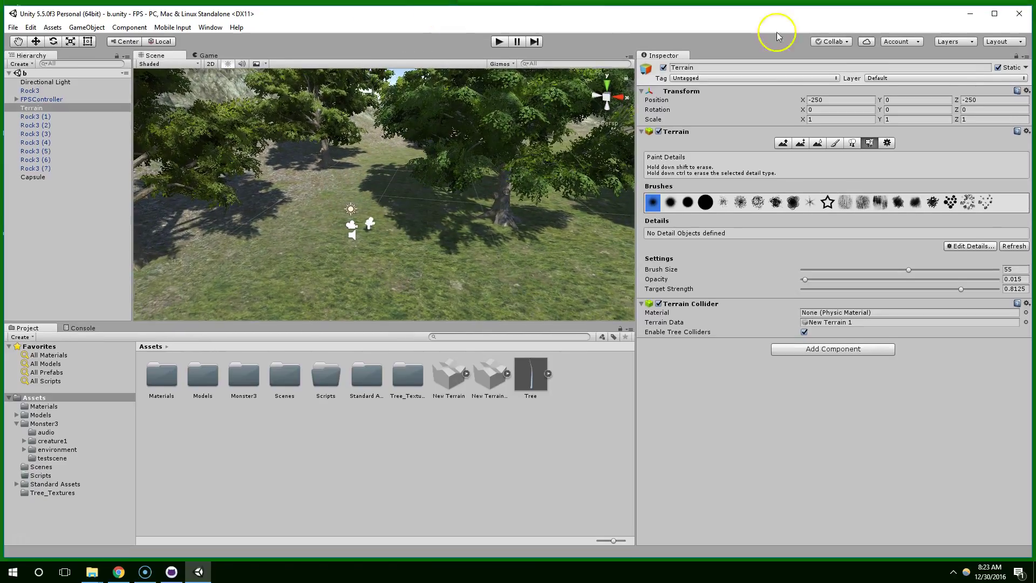
left_click(994, 8)
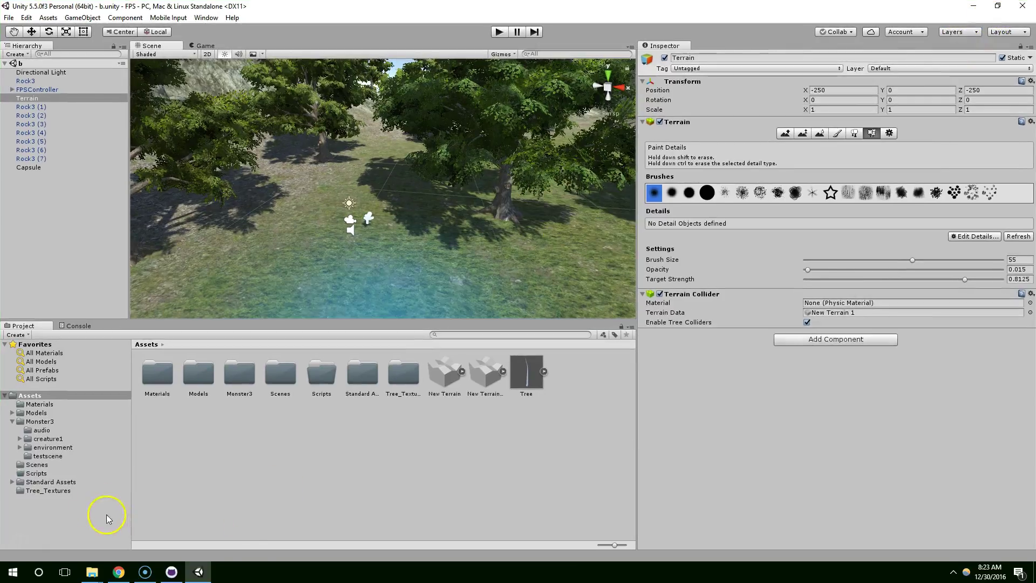
mouse_move(391, 162)
right_mouse_down()
mouse_move(405, 185)
mouse_move(426, 167)
mouse_move(311, 182)
mouse_move(318, 174)
right_mouse_up()
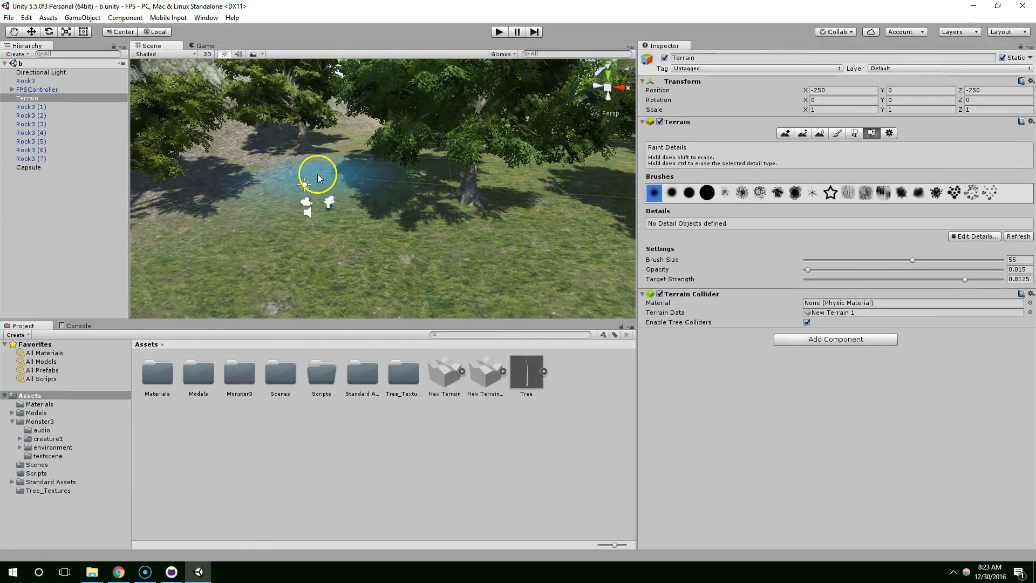
left_click(38, 421)
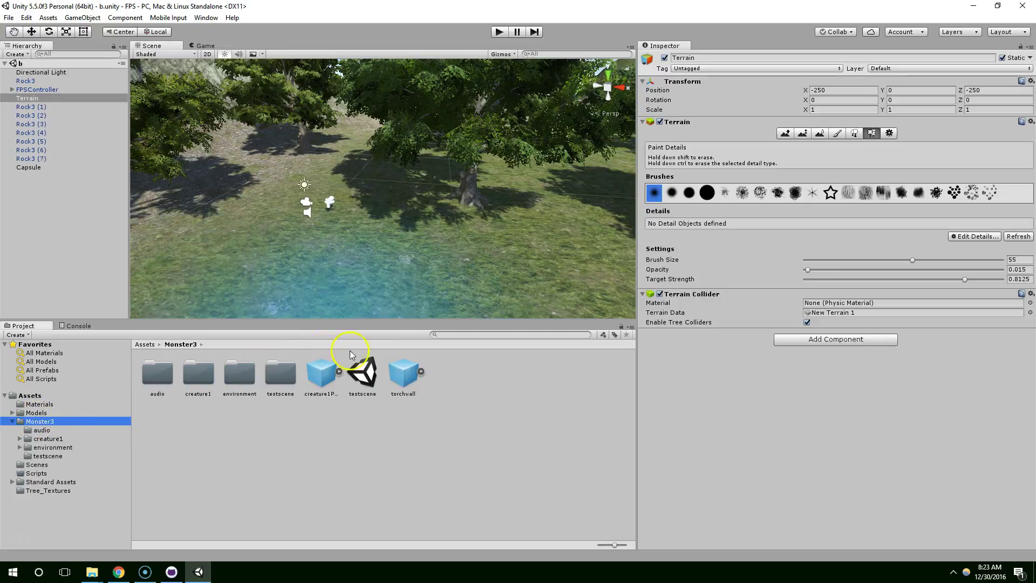
Step: Drop creature1Prefab into the forest, play-test walking up to it, then zoom in close
left_click(314, 376)
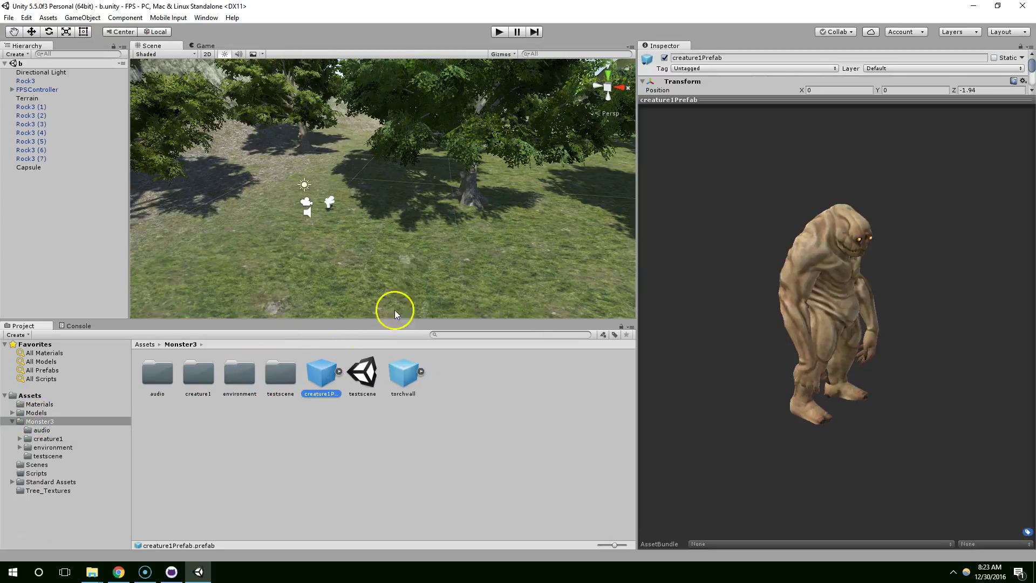
left_click_drag(336, 375, 339, 178)
left_click(498, 32)
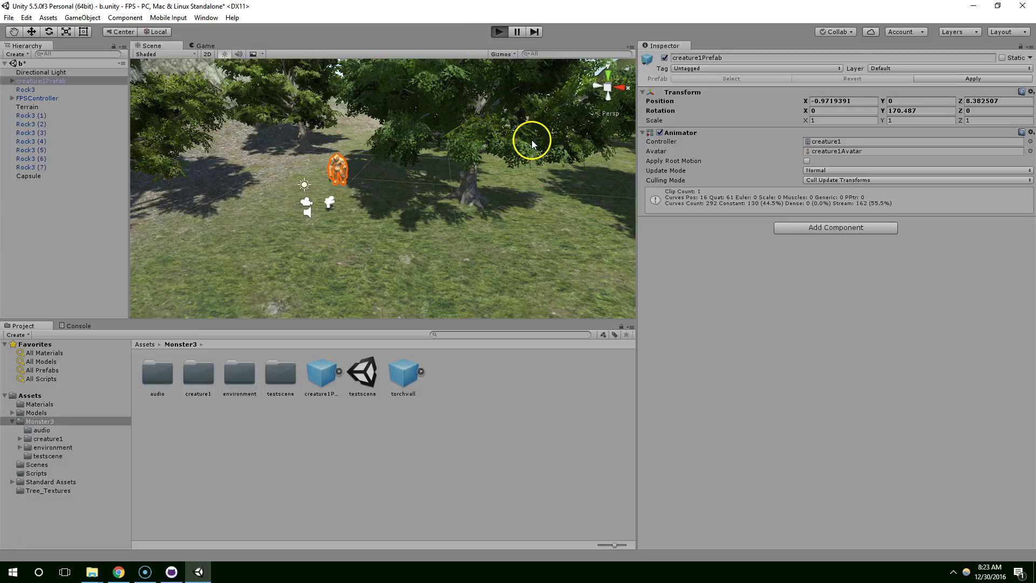
key("w")
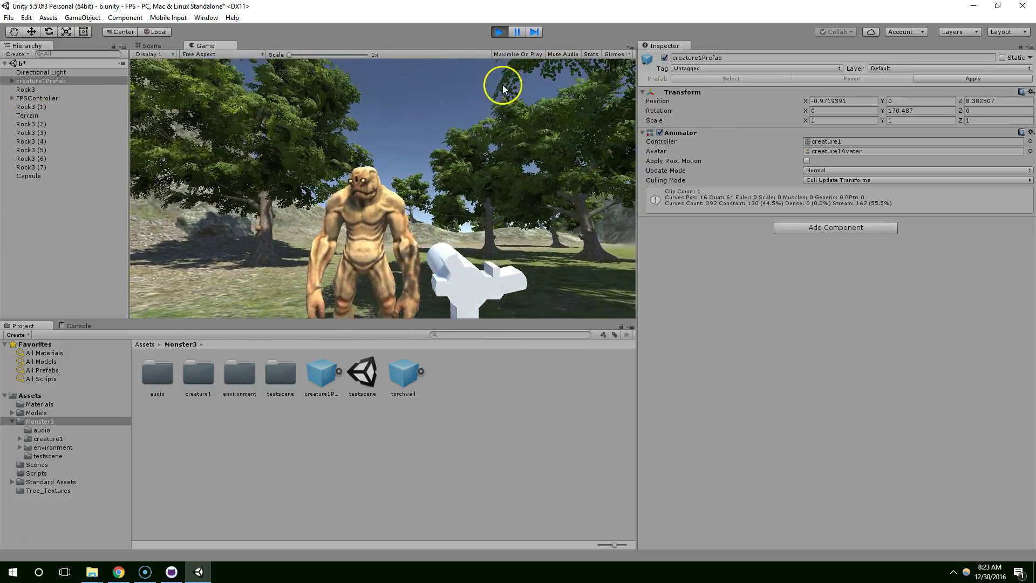
left_click(499, 32)
middle_click_drag(383, 145, 443, 141)
scroll(443, 141, "up", 2)
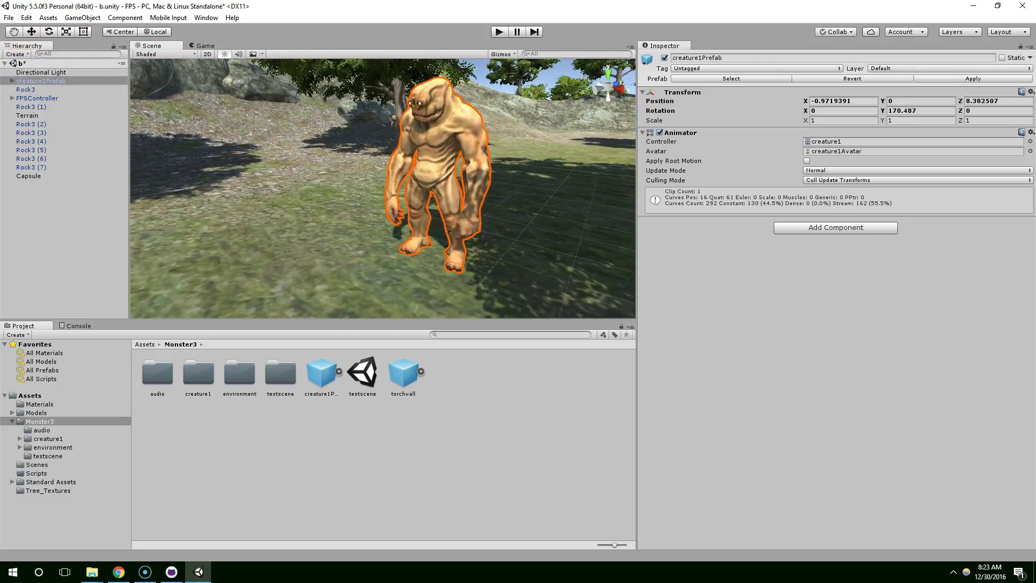
Step: Select the creature's mesh_1 and switch its creature1Albedo material to the Standard shader
left_click(12, 81)
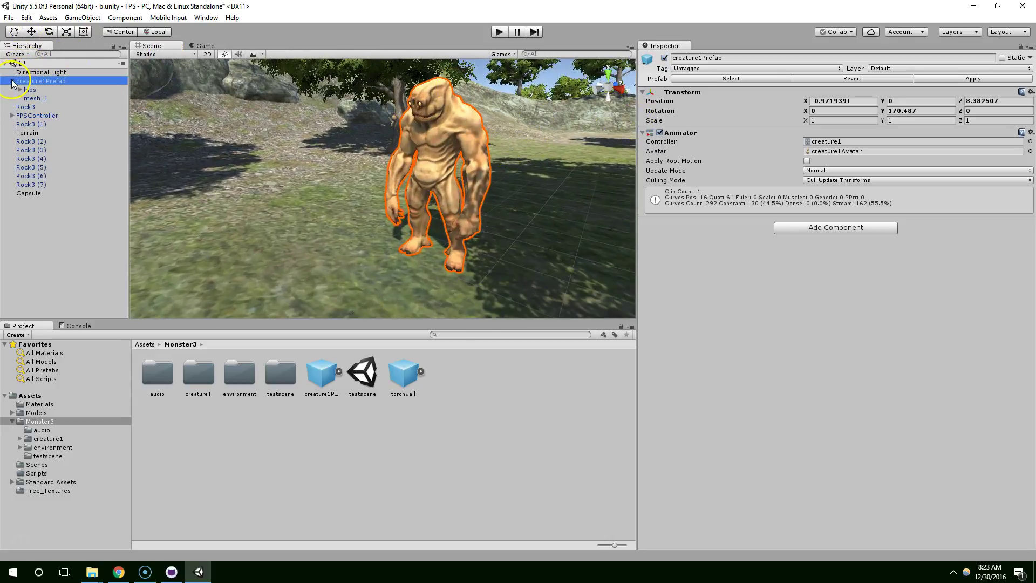
left_click(35, 98)
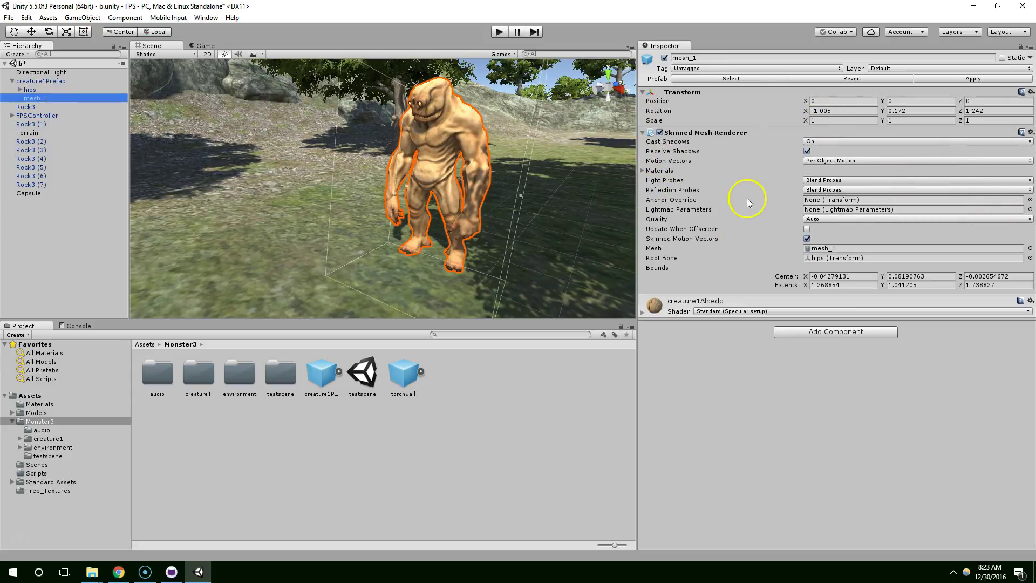
left_click(643, 170)
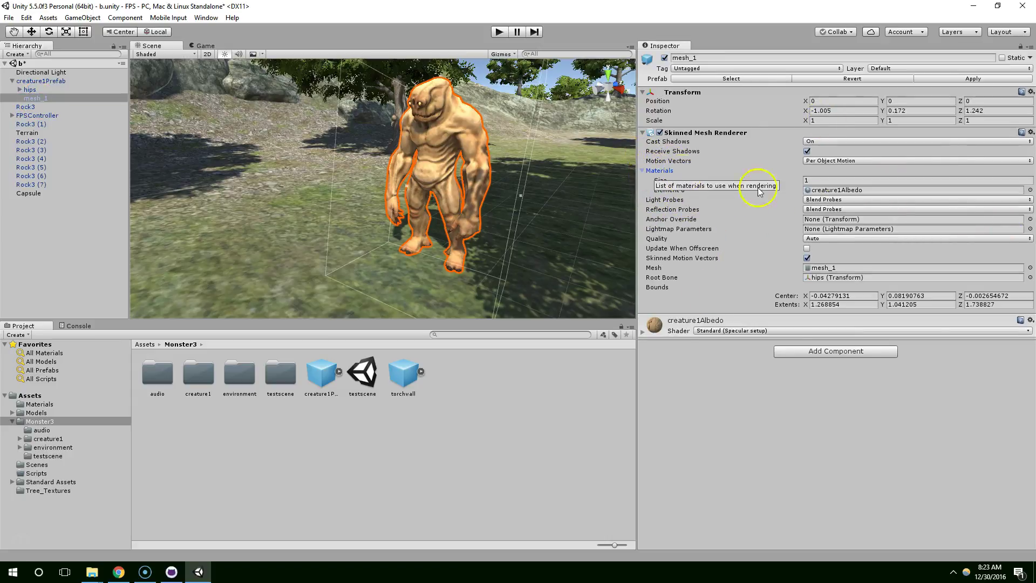
left_click(851, 191)
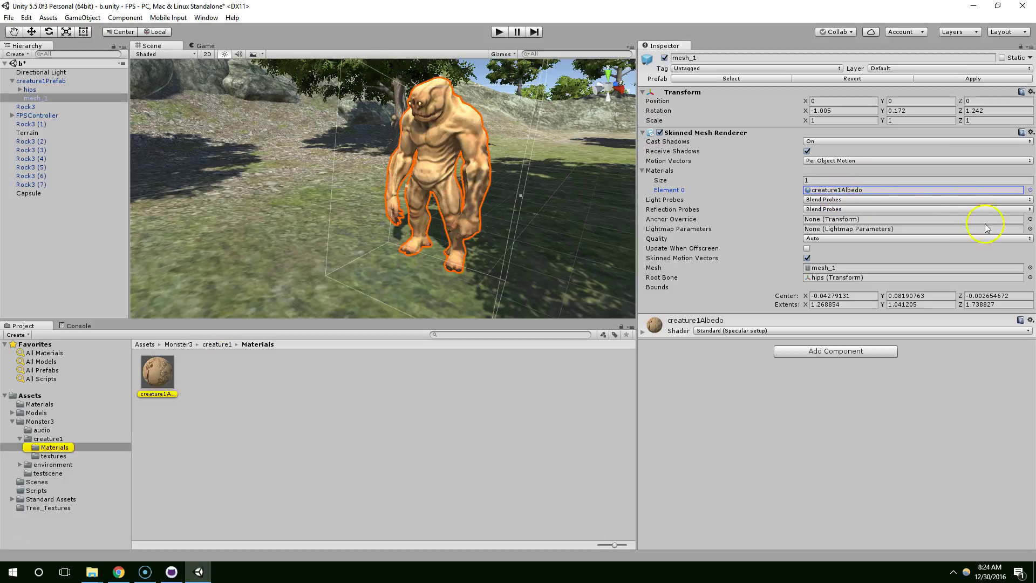
left_click(175, 371)
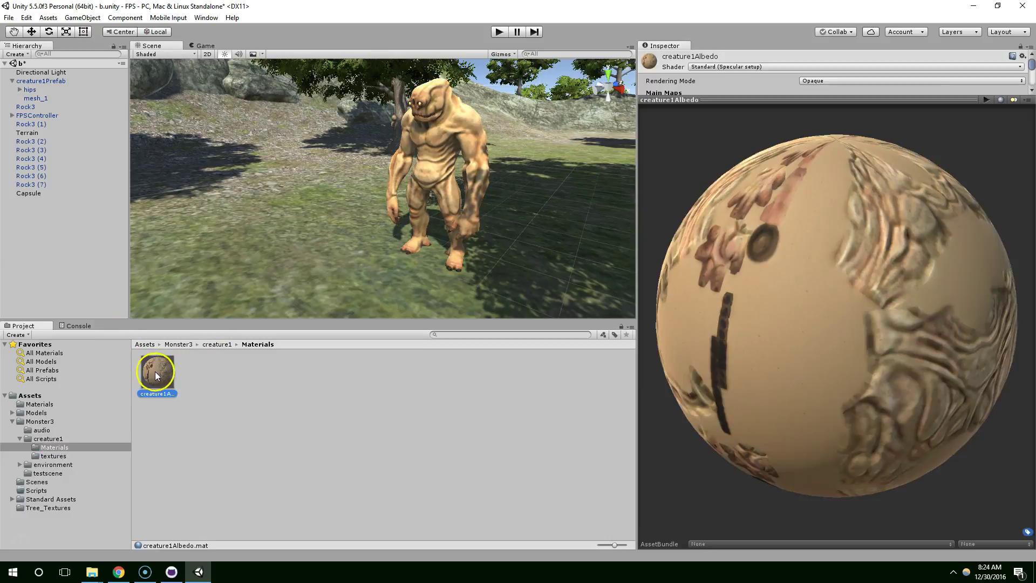
left_click_drag(750, 97, 769, 279)
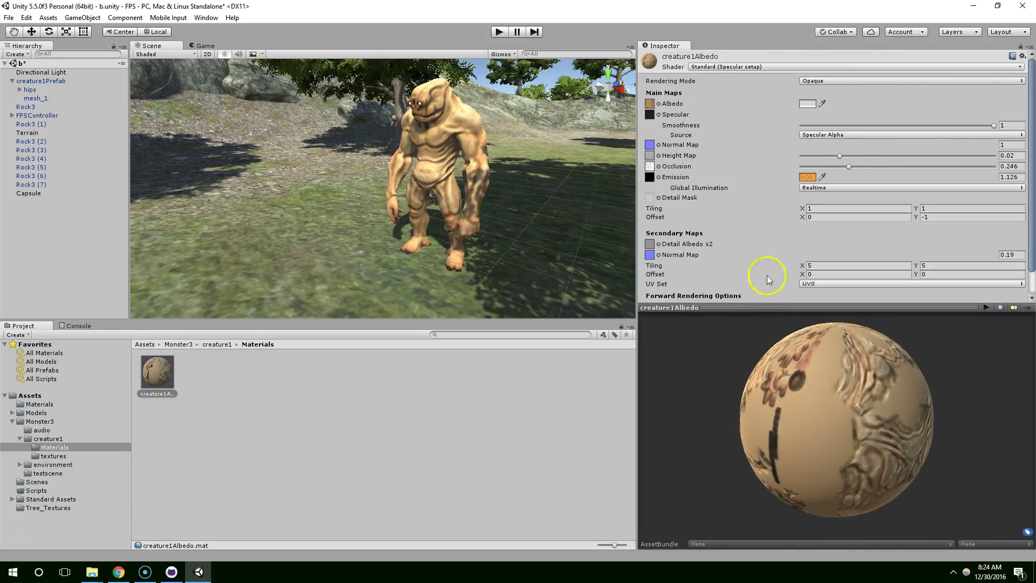
left_click(769, 66)
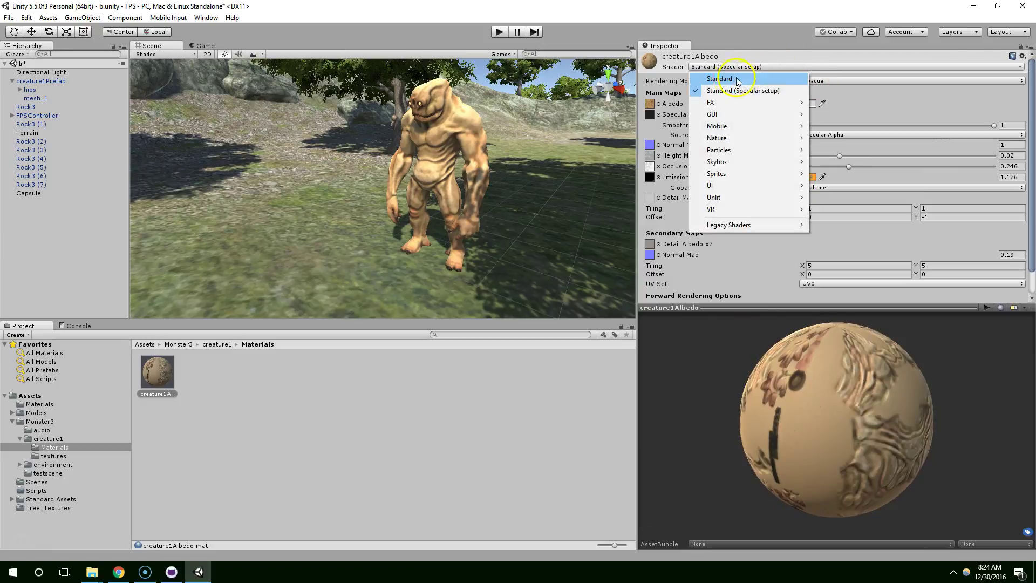
left_click(737, 80)
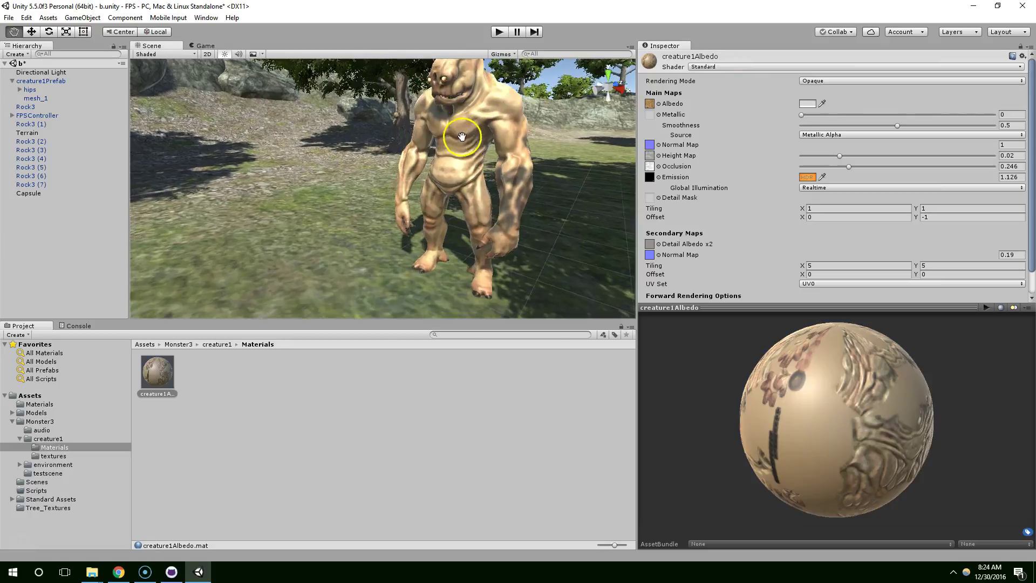
Step: Drop the material's Smoothness to 0, lower the Height Map, and inspect the creature1Albedo texture
left_click_drag(461, 137, 492, 192, "alt")
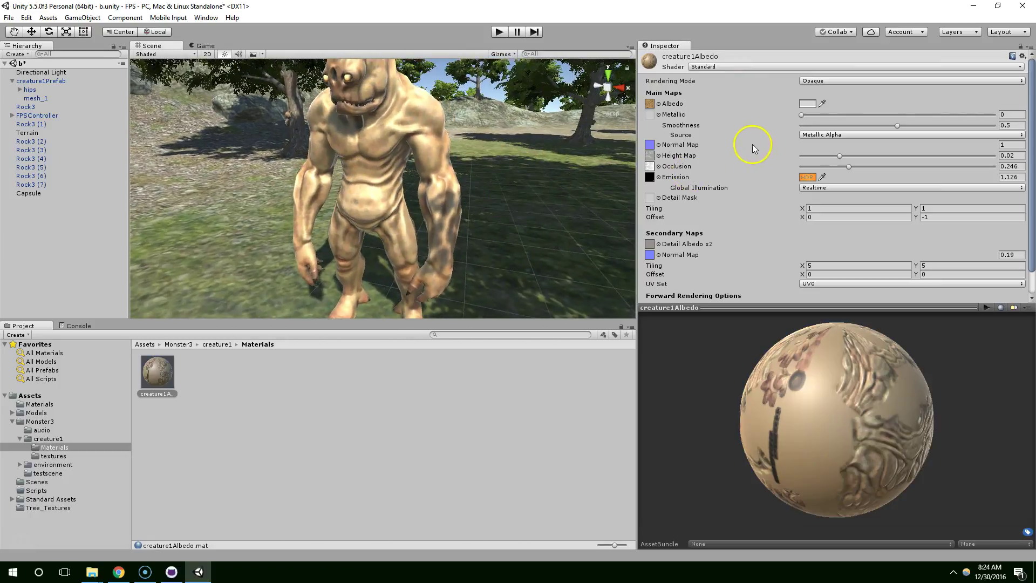
left_click_drag(850, 125, 802, 126)
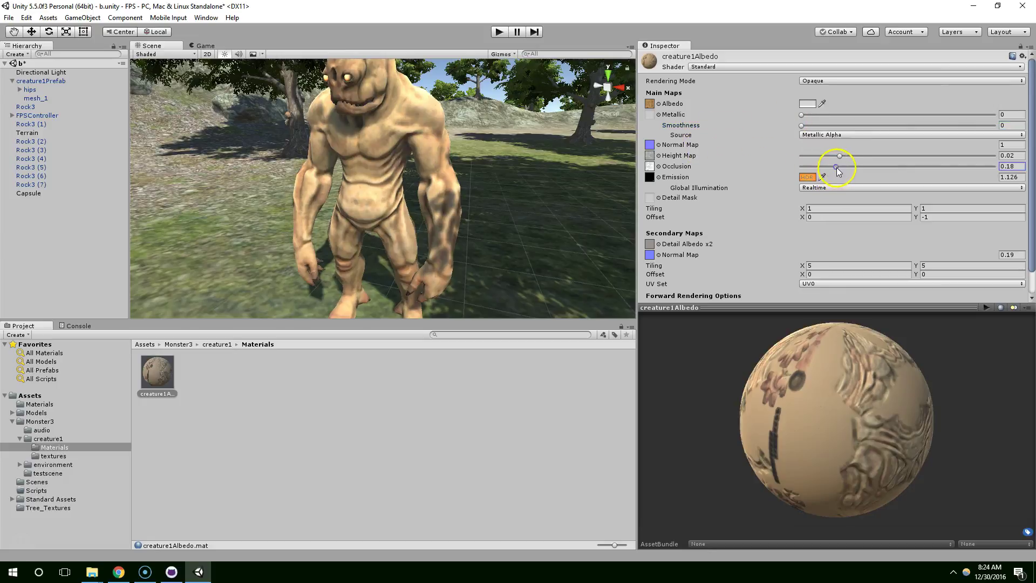
left_click_drag(831, 156, 811, 156)
scroll(769, 164, "down", 1)
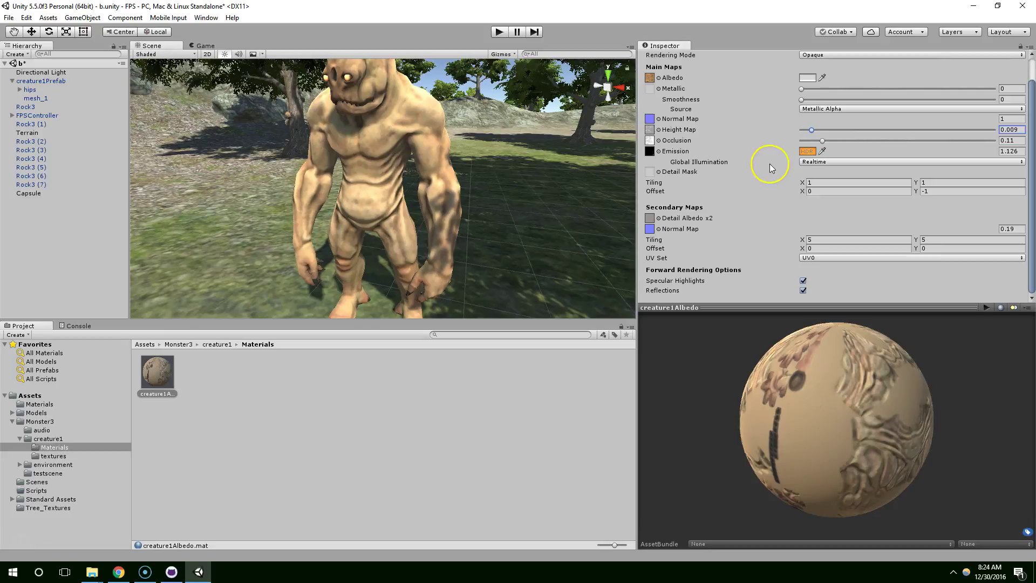
scroll(771, 164, "up", 1)
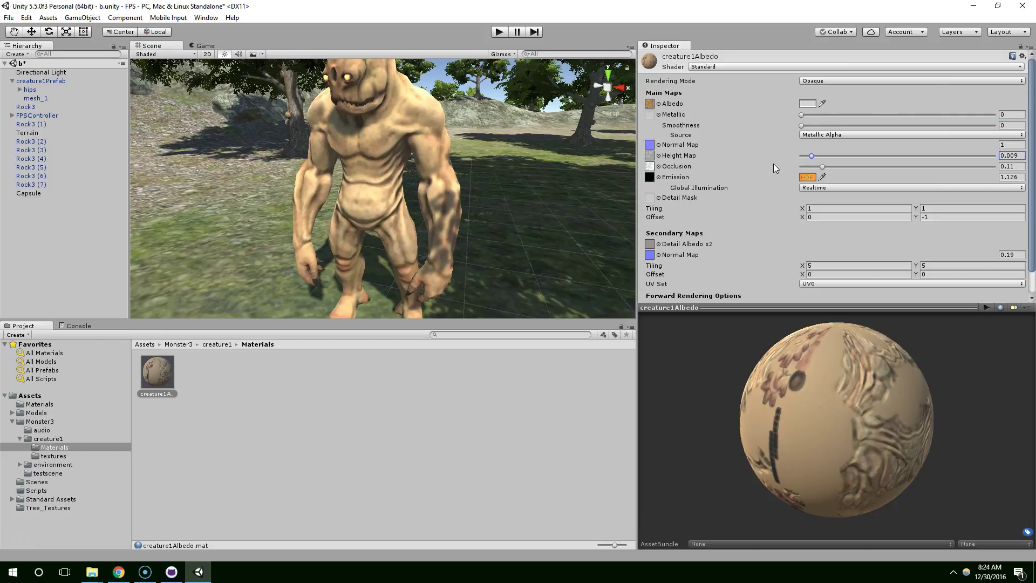
left_click(649, 104)
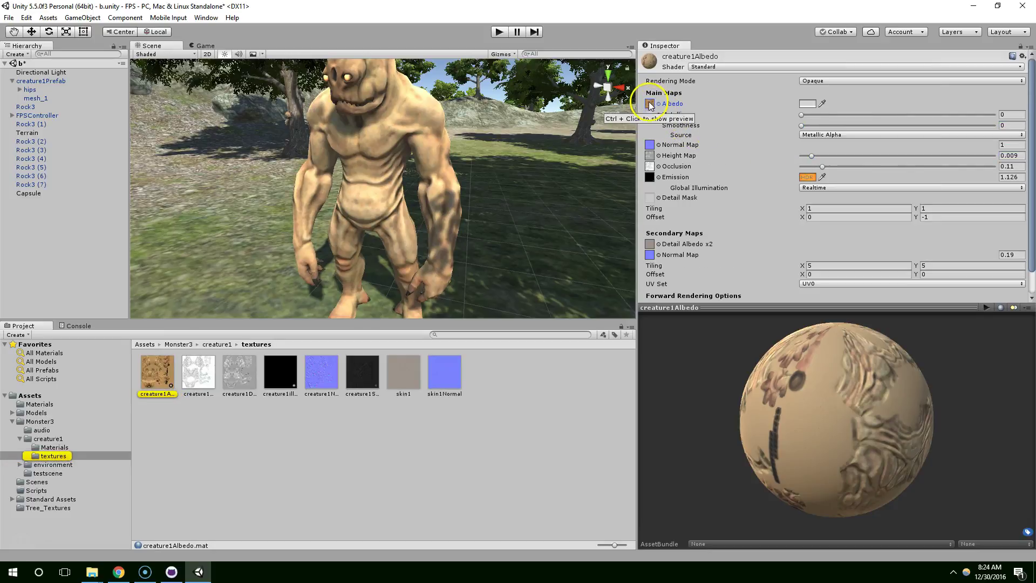
left_click(159, 369)
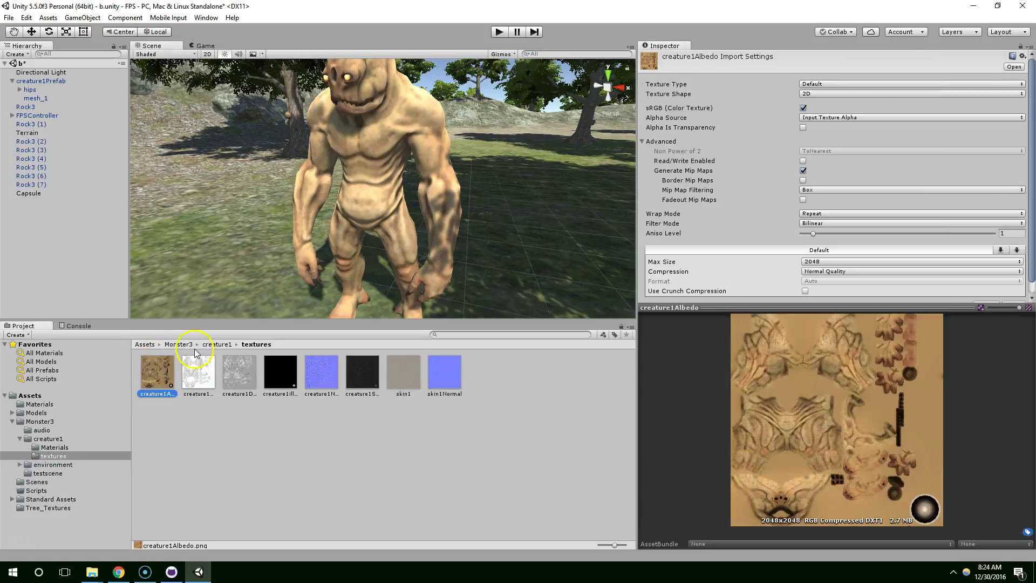
Step: Reopen the creature1Albedo material and try Albedo Alpha as smoothness source, reverting to Metallic Alpha
left_click(345, 158)
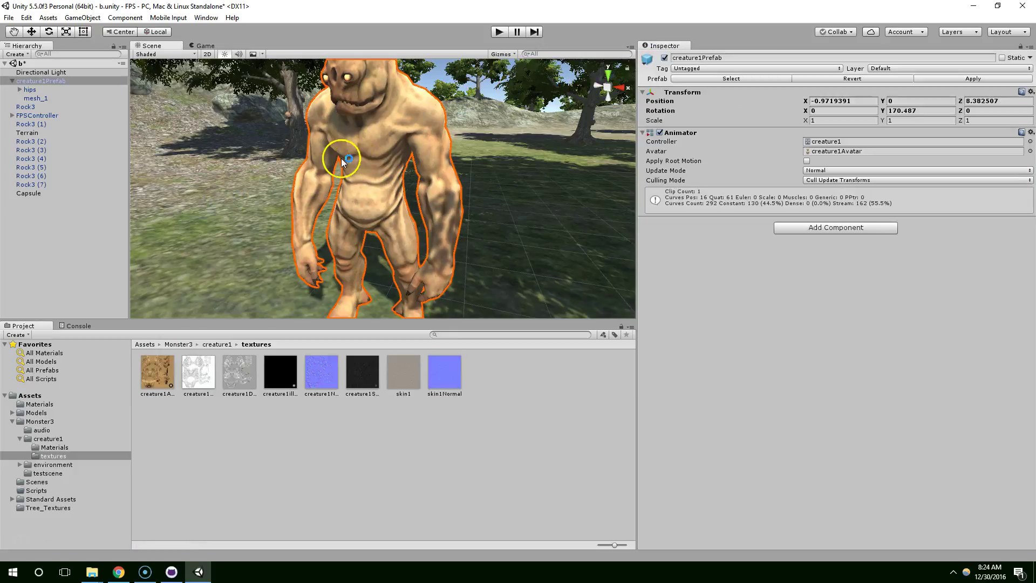
left_click(36, 98)
left_click(817, 189)
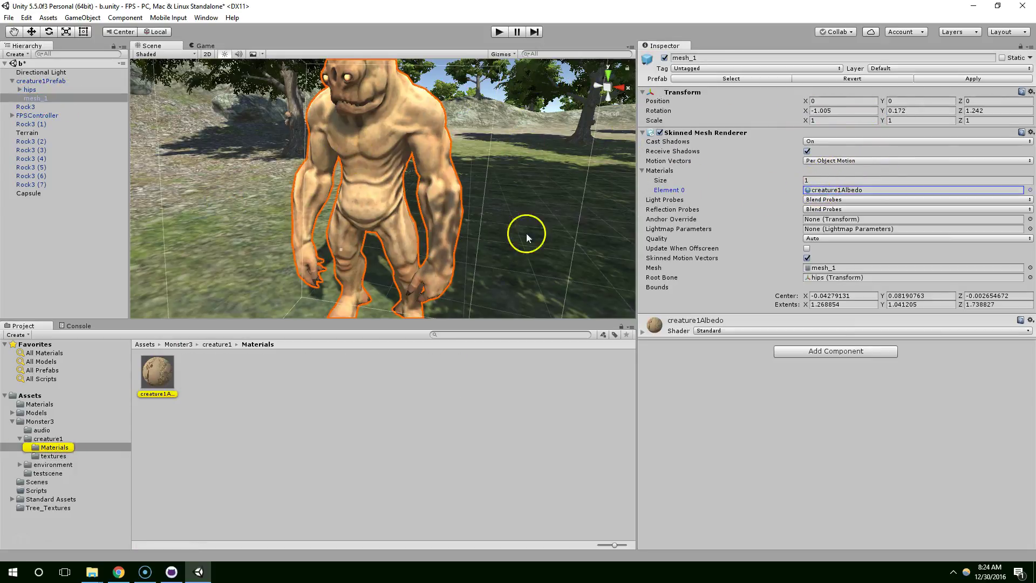
left_click(159, 375)
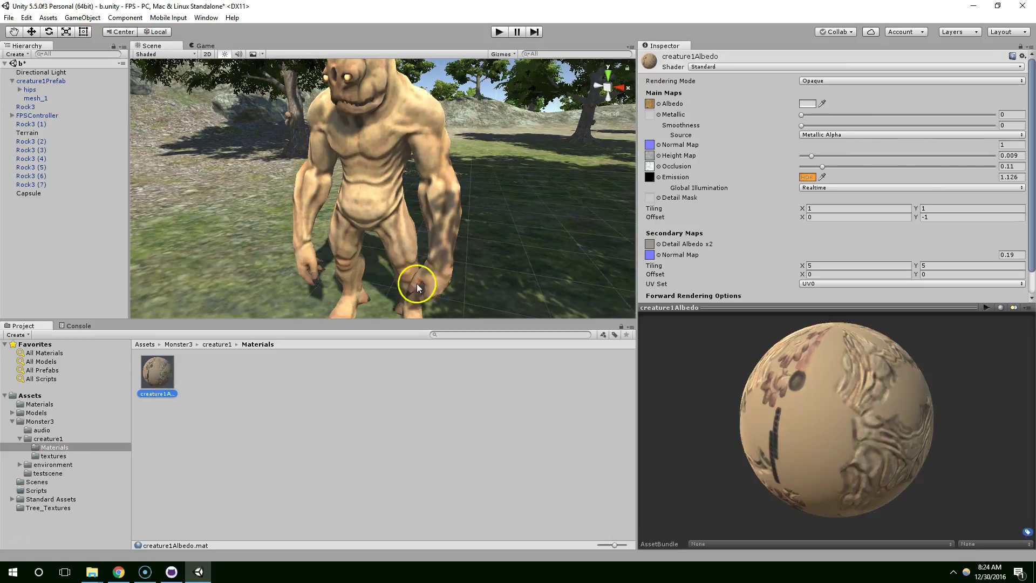
left_click(837, 136)
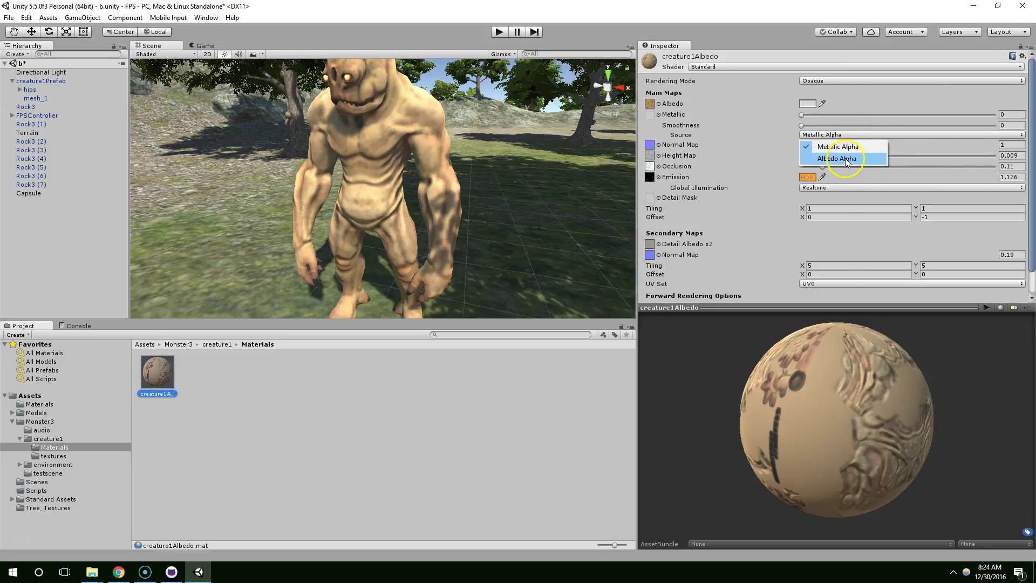
left_click(845, 159)
left_click(844, 134)
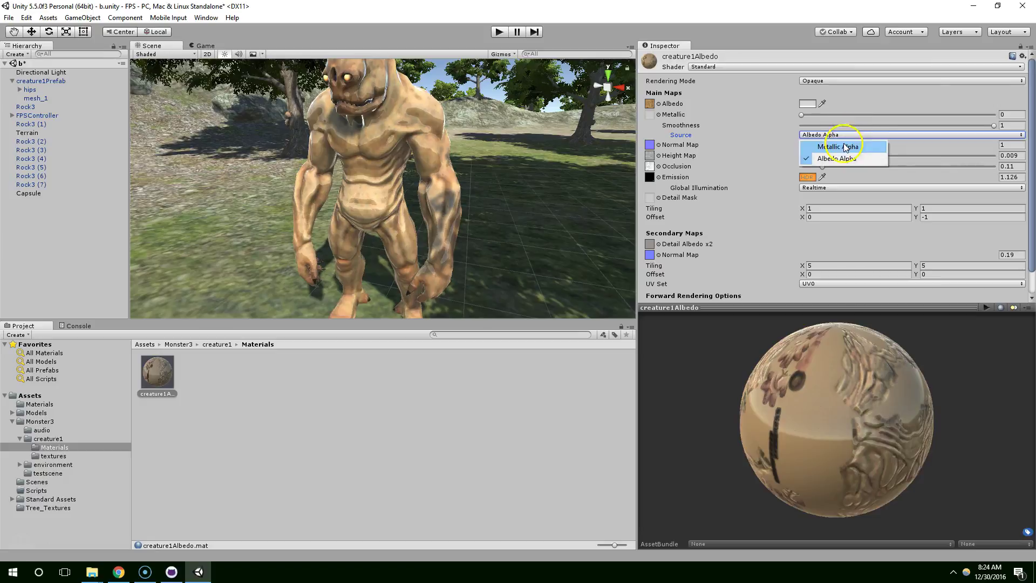
left_click(839, 146)
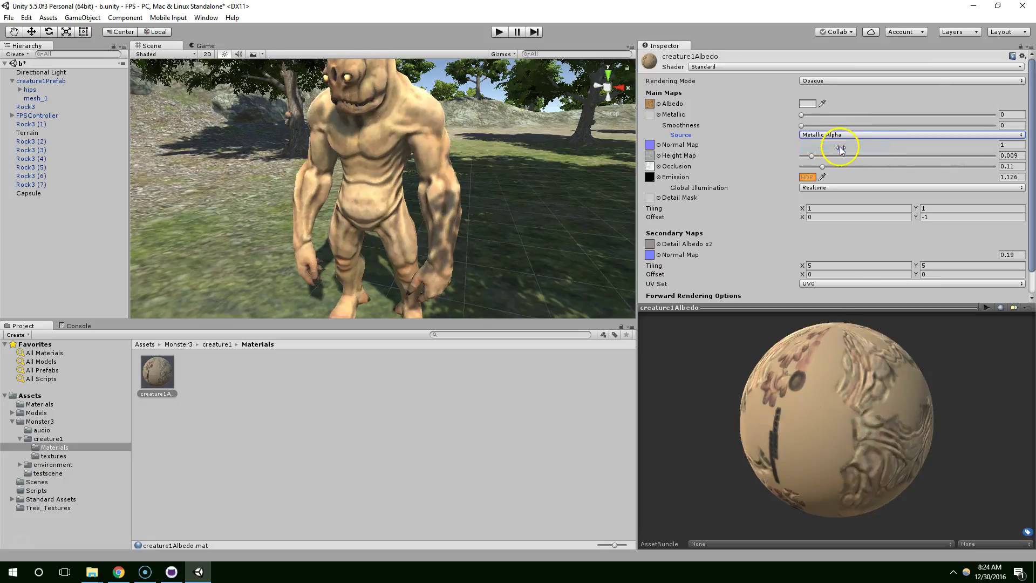
left_click(811, 108)
Step: Darken the material's albedo tint to 838383 and check the emission colour
mouse_move(555, 201)
left_mouse_down()
mouse_move(553, 218)
mouse_move(552, 194)
mouse_move(548, 205)
left_mouse_up()
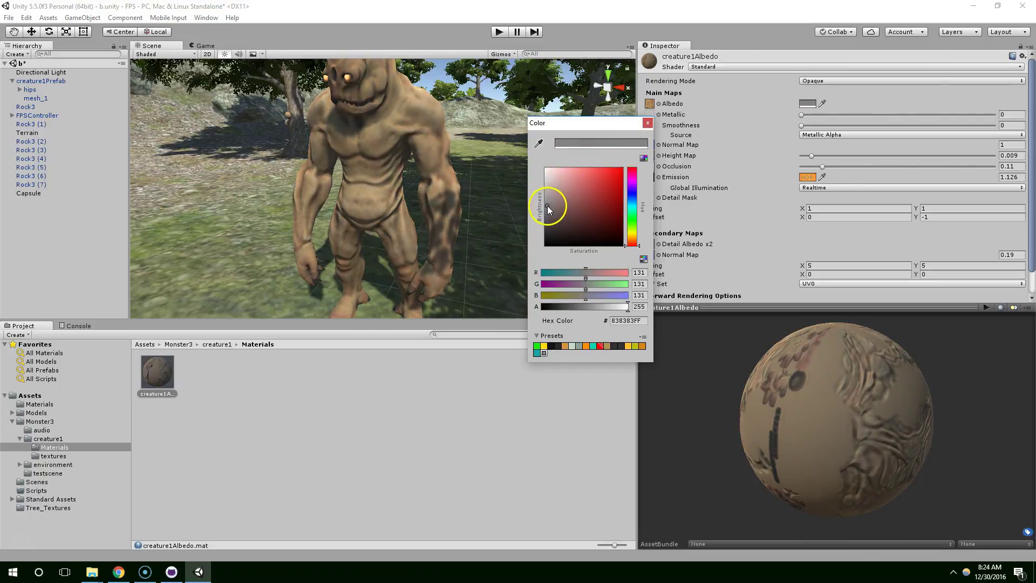
left_click(647, 123)
left_click(809, 178)
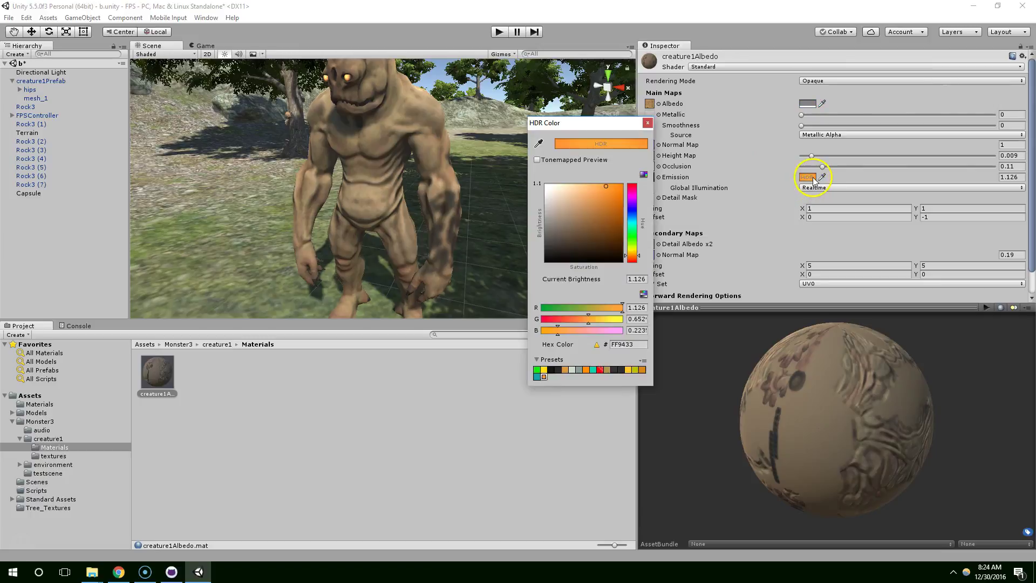
left_click(647, 125)
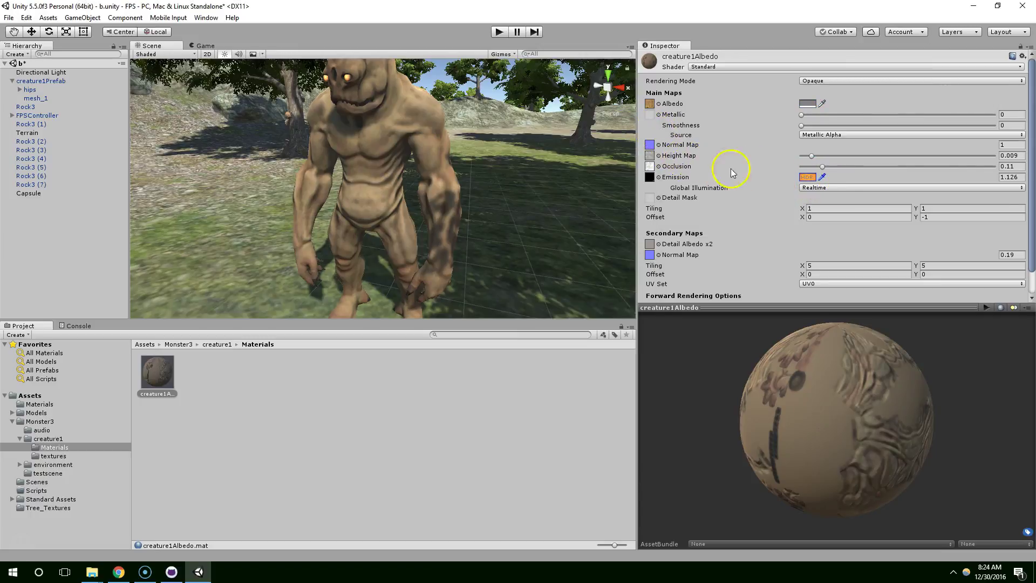
Step: Set the Emission texture to None and the emission intensity to 0
left_click(658, 177)
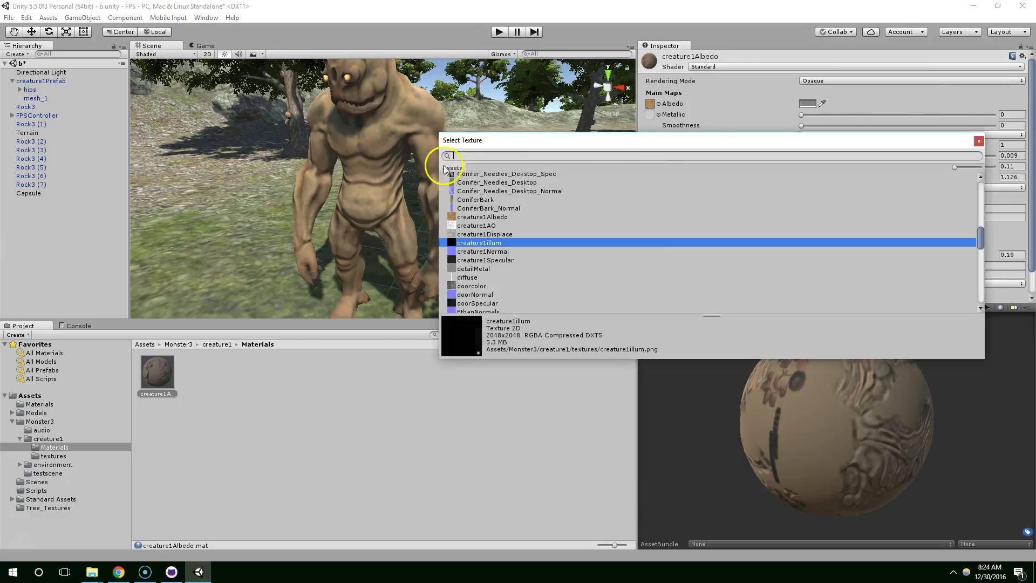
scroll(503, 190, "up", 5)
scroll(499, 186, "up", 4)
left_click(484, 179)
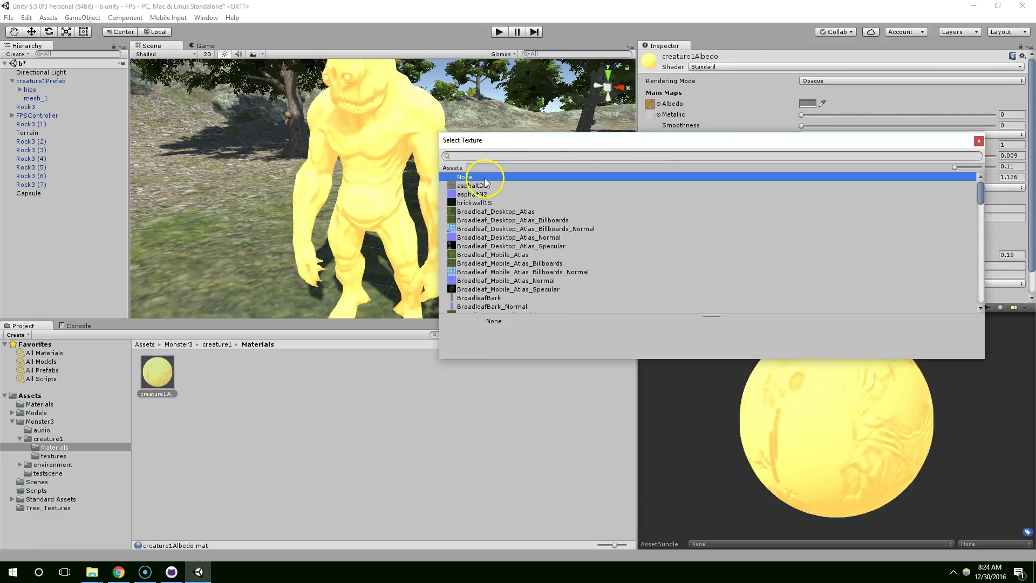
double_click(485, 181)
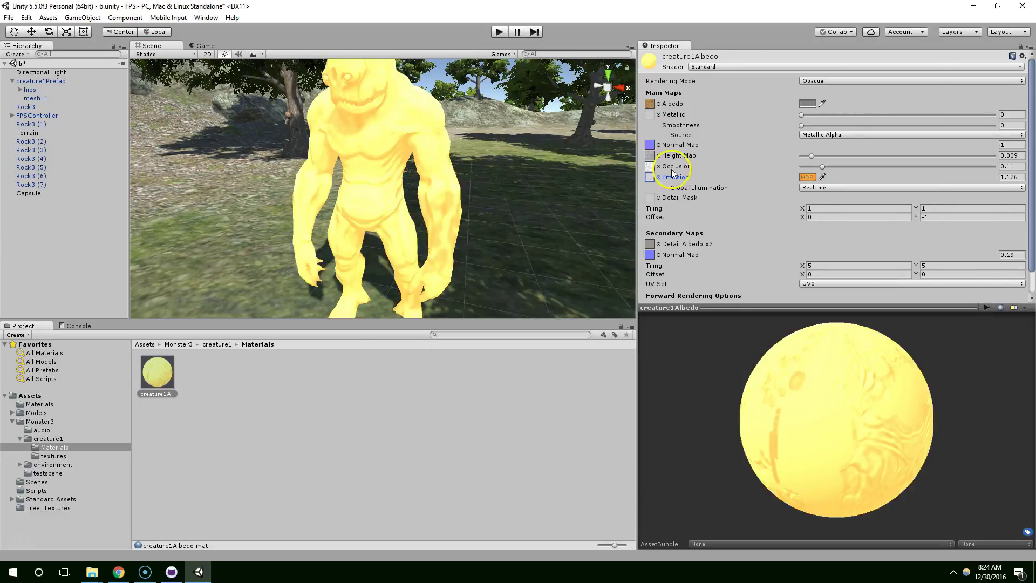
left_click(1017, 176)
type("0")
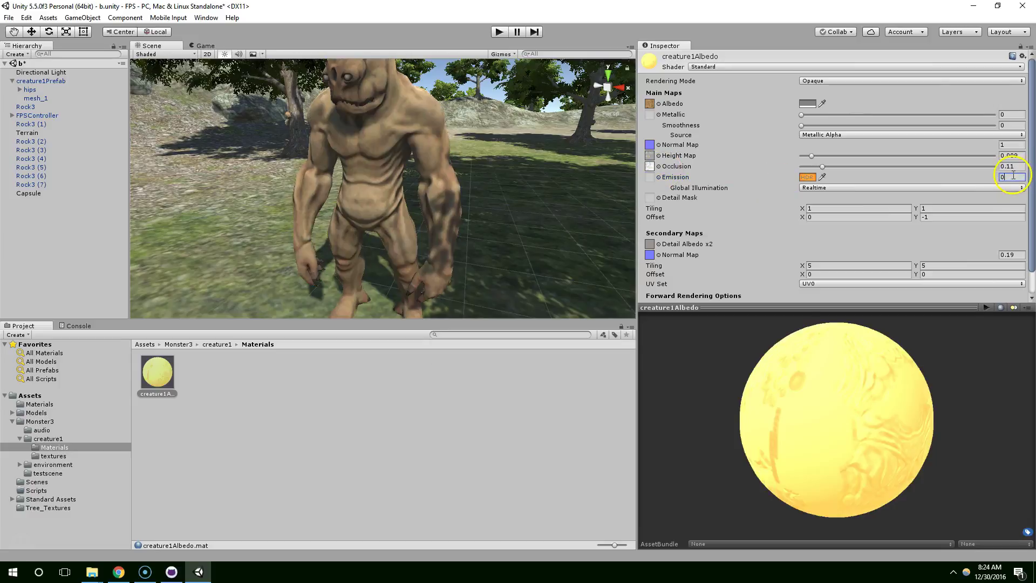
key("Return")
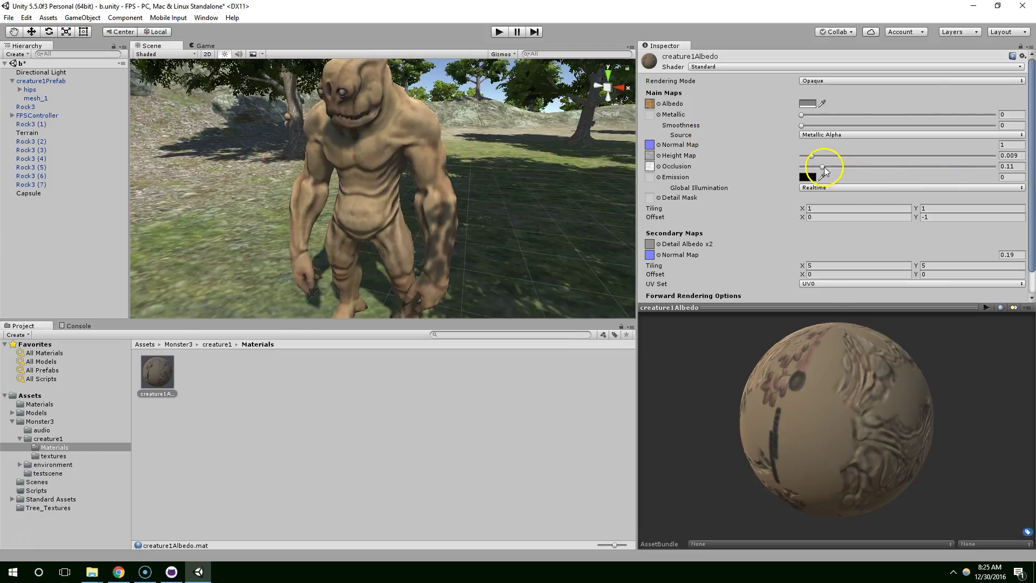
Step: Lower Occlusion to 0.04 and save scene b
left_click_drag(822, 166, 806, 169)
scroll(760, 186, "down", 1)
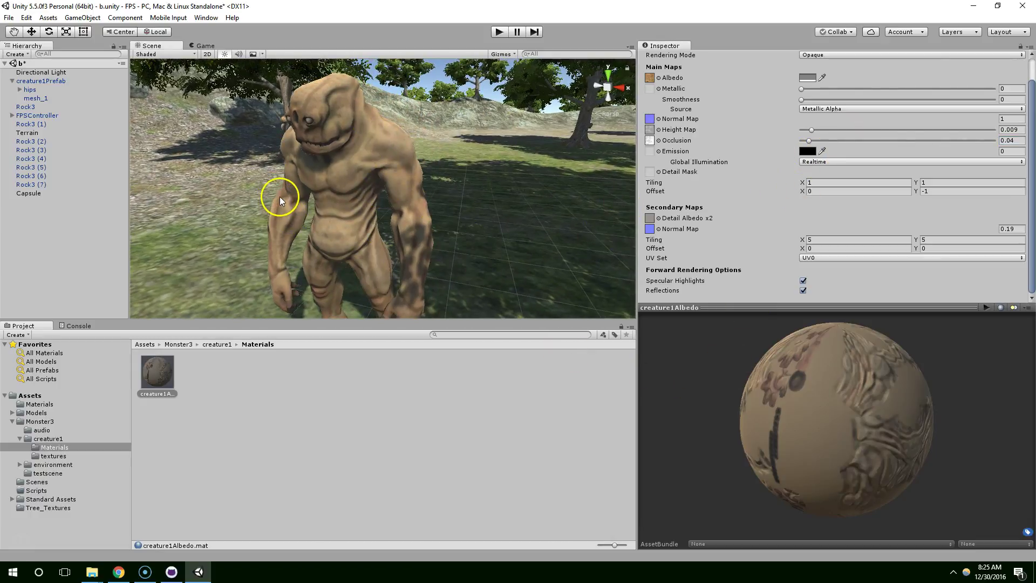
key("ctrl+s")
Step: Open testscene, frame torchwall (1), and fly the view around the dungeon
left_click(52, 474)
left_click(42, 424)
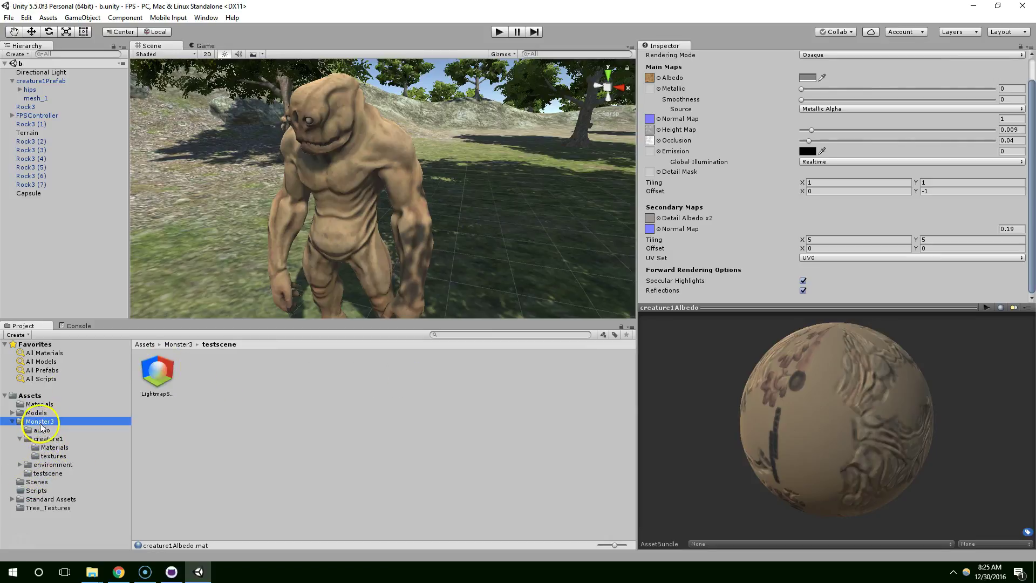
double_click(360, 377)
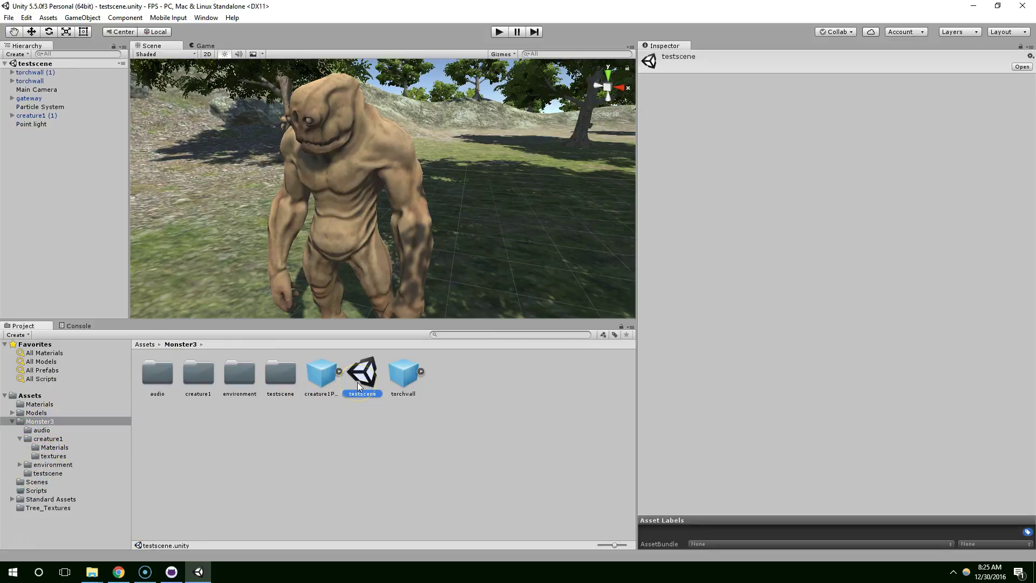
left_click(36, 72)
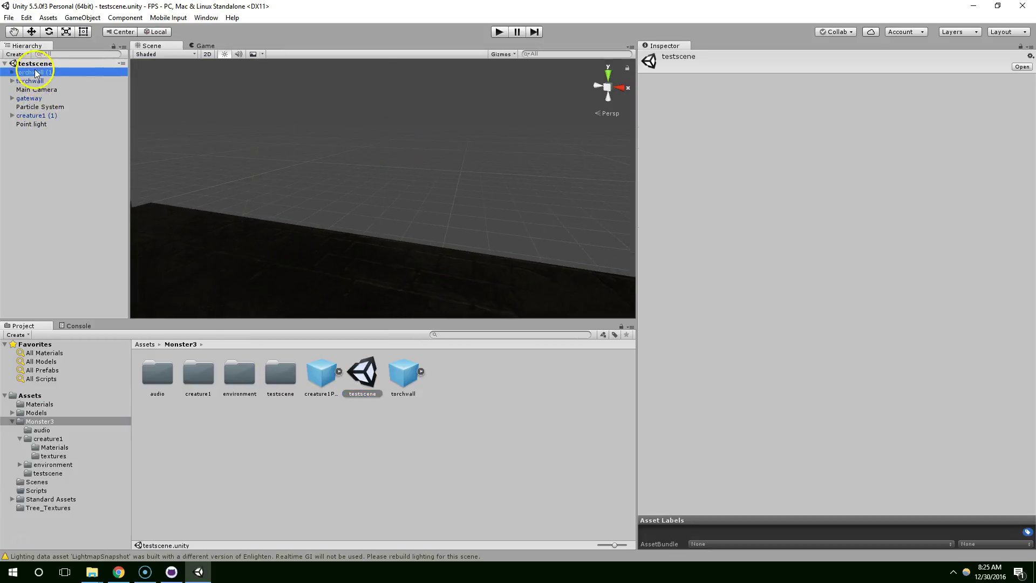
key("f")
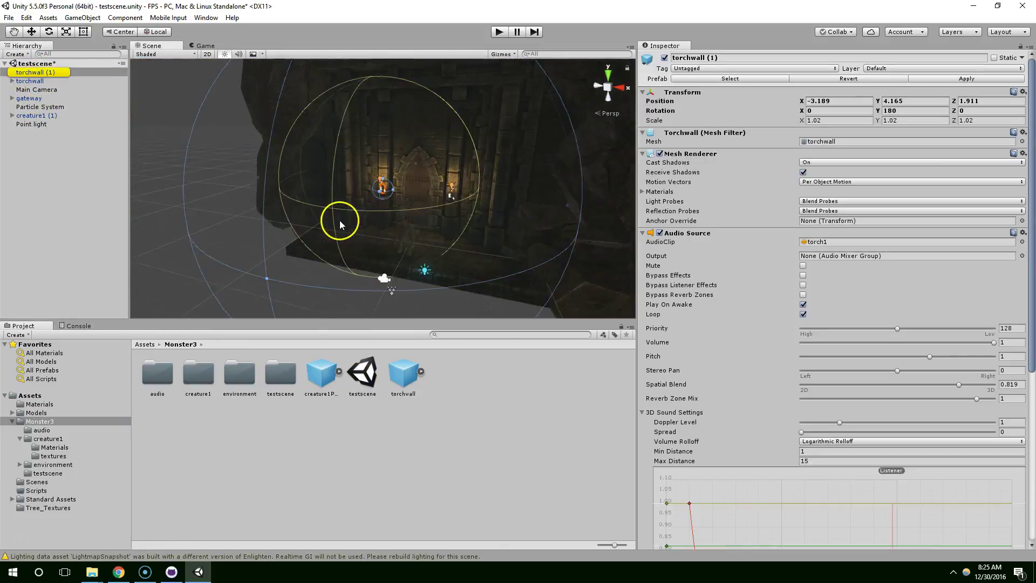
right_click_drag(339, 220, 165, 101)
middle_click_drag(445, 187, 303, 151)
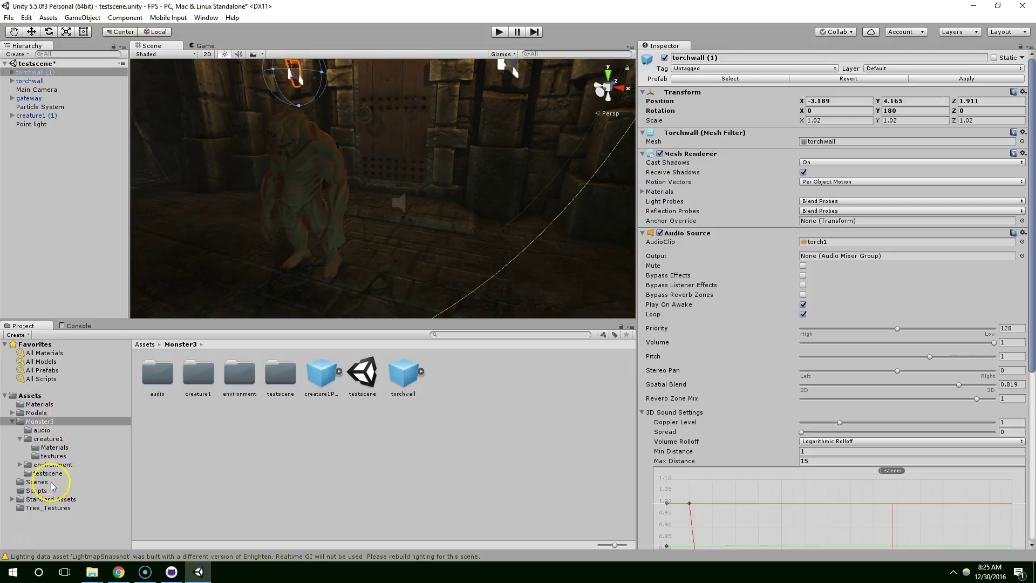
Step: Reopen scene b from the Scenes folder, discarding testscene's changes
left_click(37, 482)
double_click(197, 376)
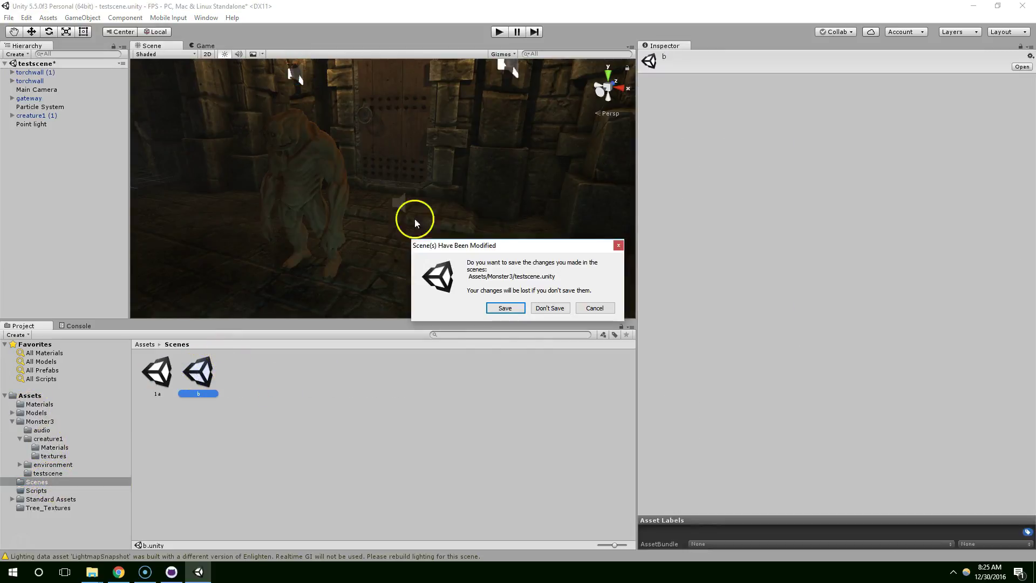
left_click(549, 308)
Step: Select the creature1Albedo material in Monster3 > creature1 > Materials and keep its Standard shader
left_click_drag(590, 277, 401, 153)
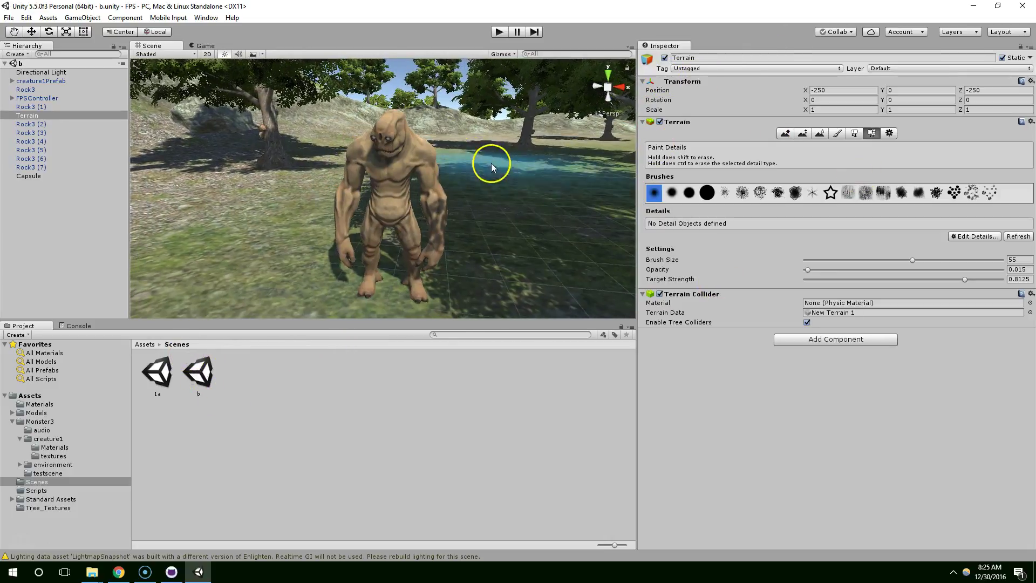
left_click(45, 192)
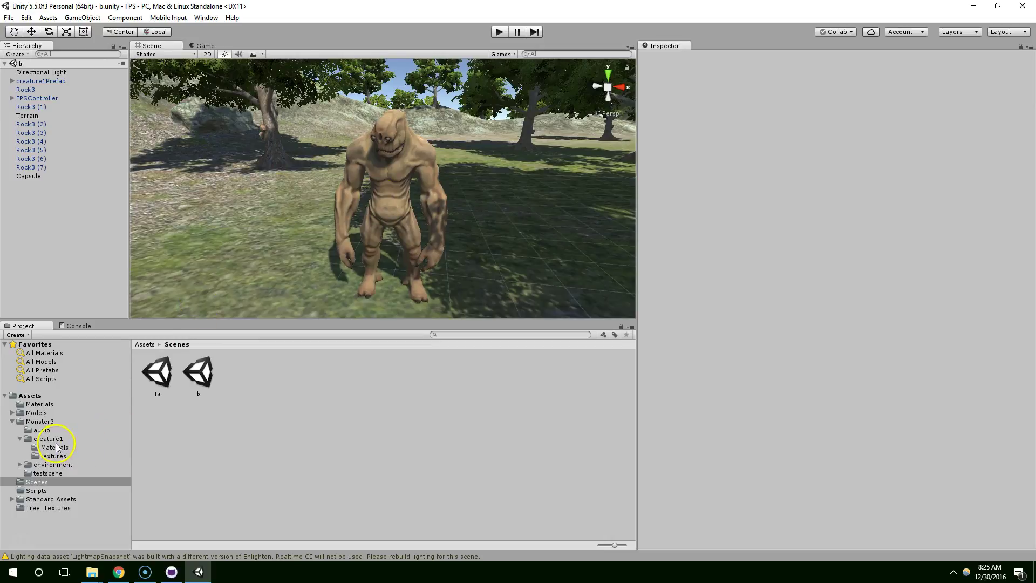
left_click(54, 447)
left_click(148, 372)
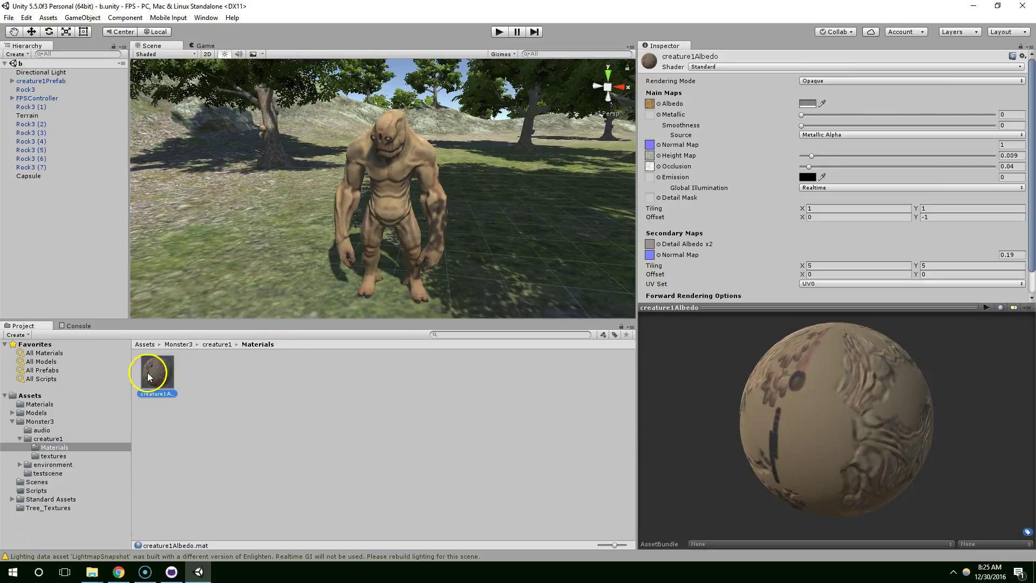
left_click(821, 68)
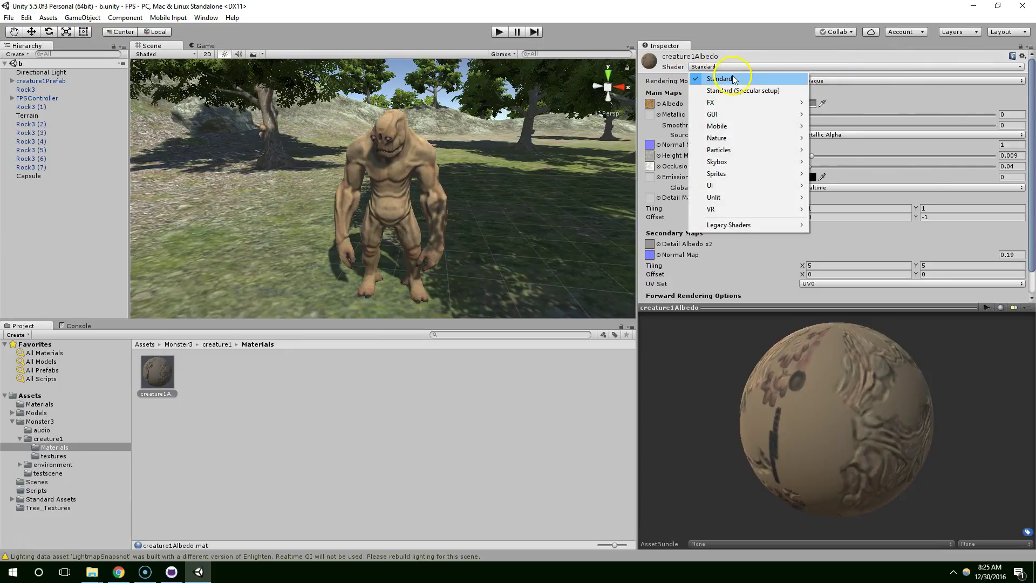
left_click(731, 80)
left_click_drag(1033, 121, 1034, 133)
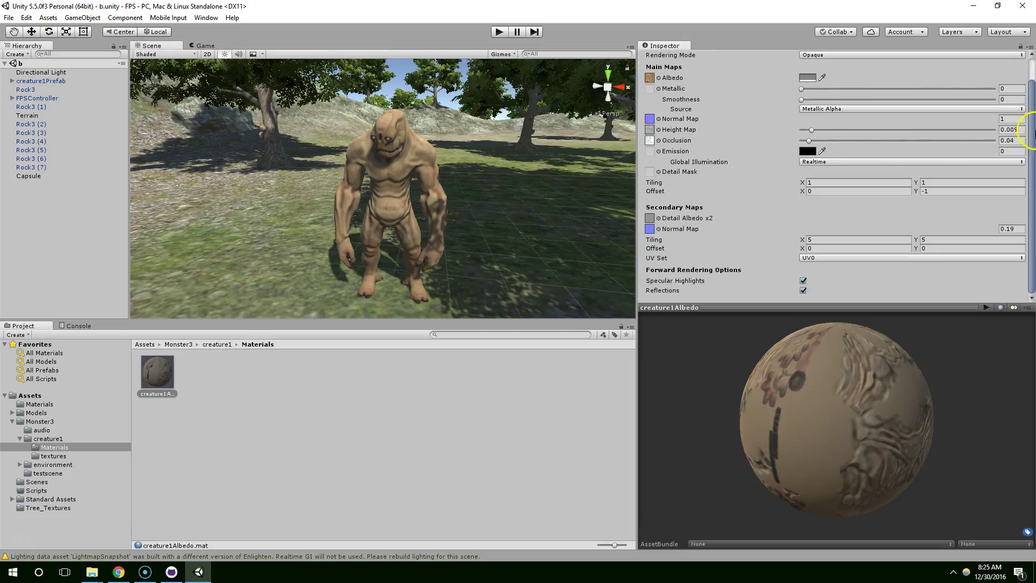
scroll(455, 178, "up", 3)
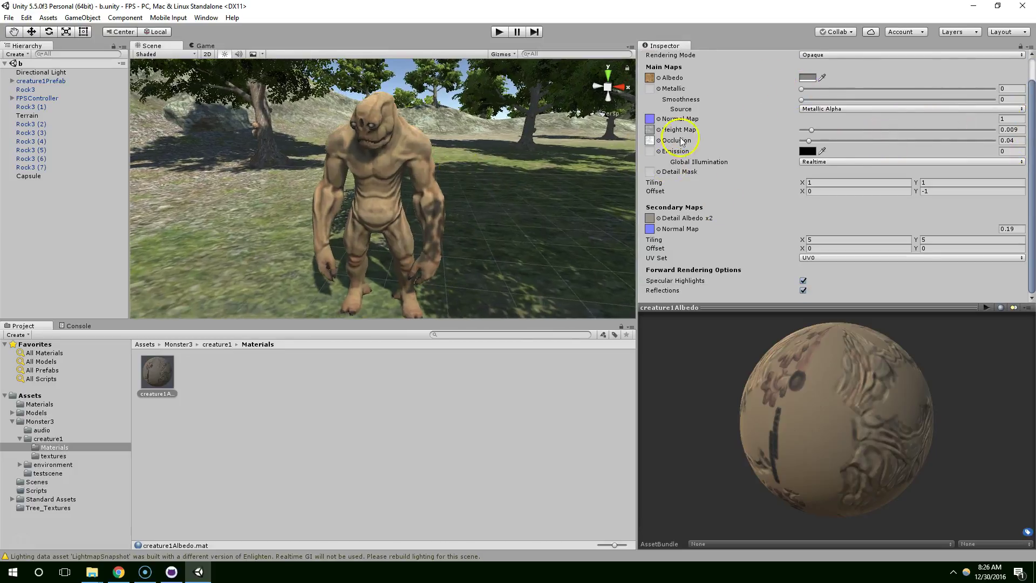
scroll(830, 129, "up", 1)
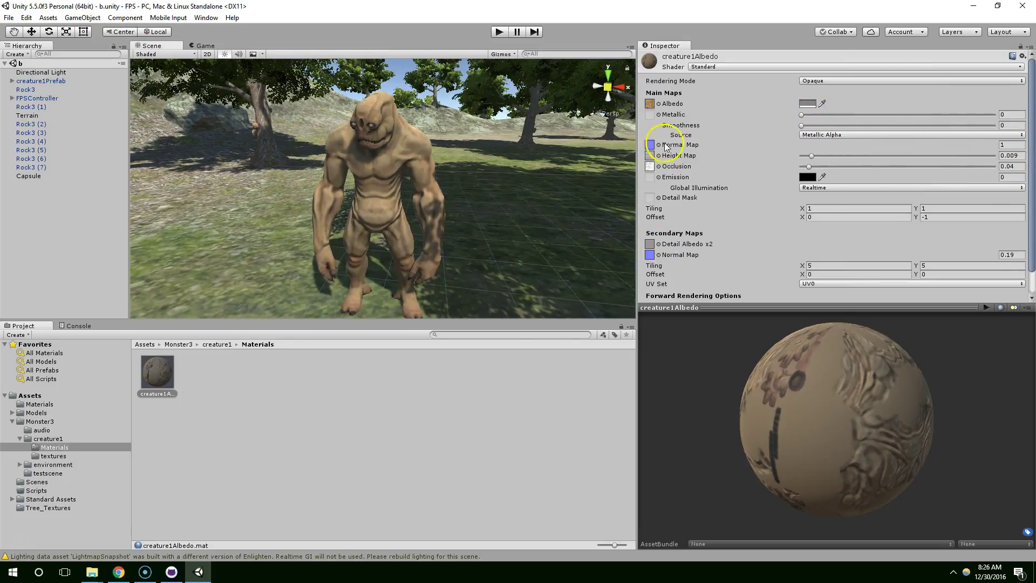
Step: Select and frame the creature, then drag it left along X to -0.151
left_click(415, 173)
key("f")
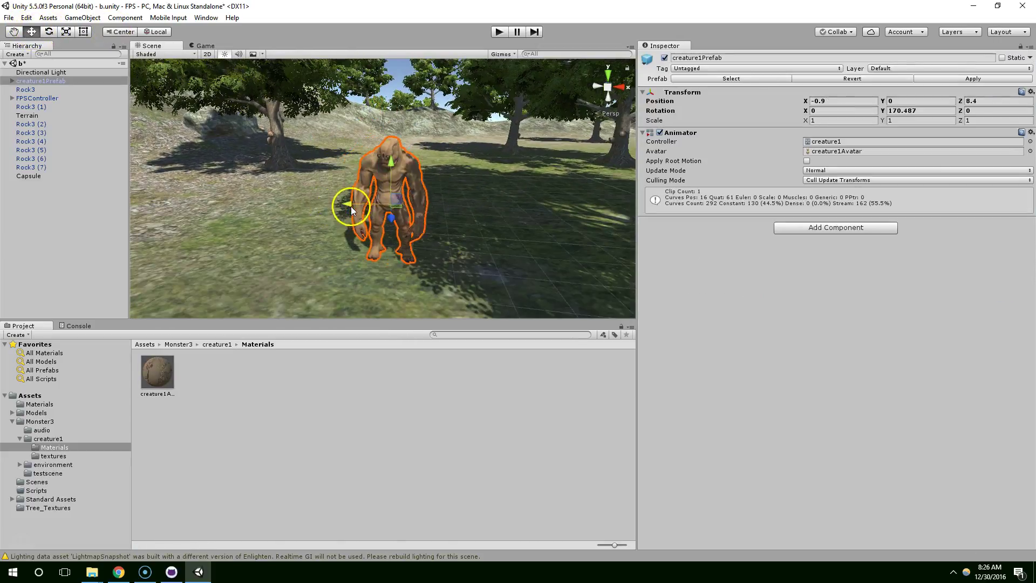
right_click_drag(350, 206, 317, 160)
left_click(317, 159)
right_click_drag(442, 142, 469, 138)
scroll(468, 138, "up", 3)
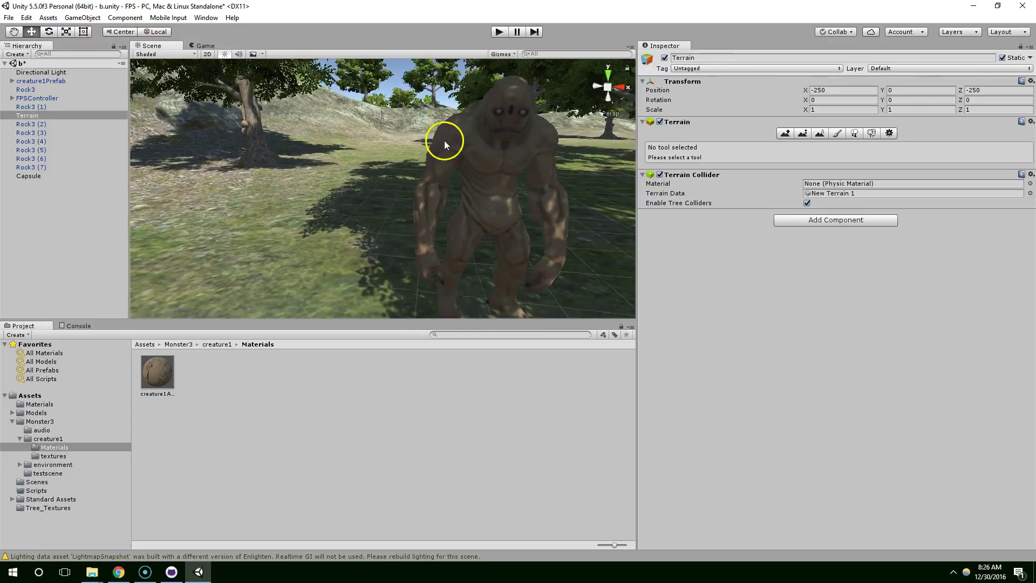
left_click(447, 180)
left_click_drag(448, 221, 364, 219)
Step: Reselect the creature and bring up its creature1Albedo material in the Inspector
left_click(481, 140)
right_click_drag(481, 132, 411, 176)
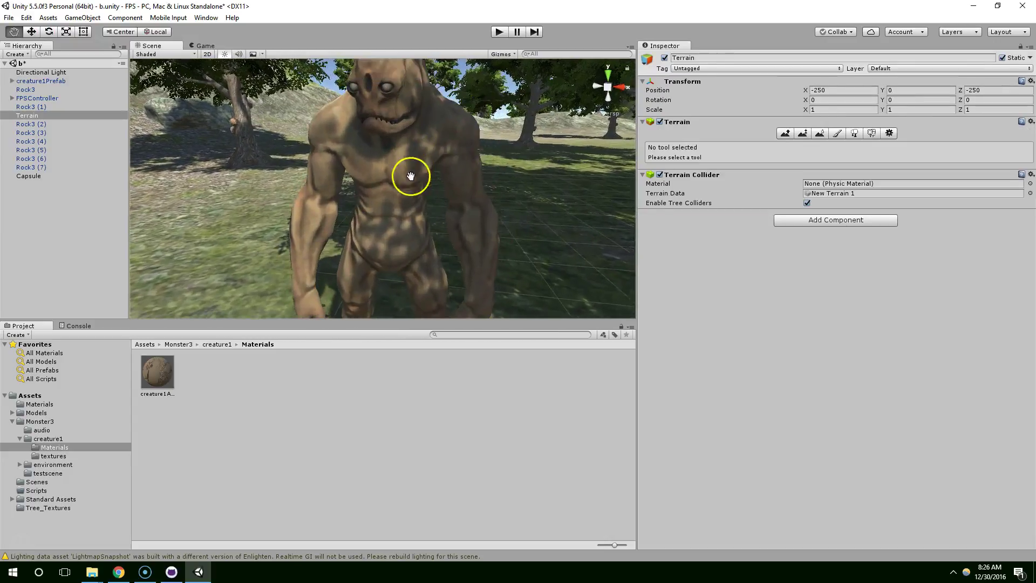
left_click(423, 167)
scroll(423, 167, "up", 2)
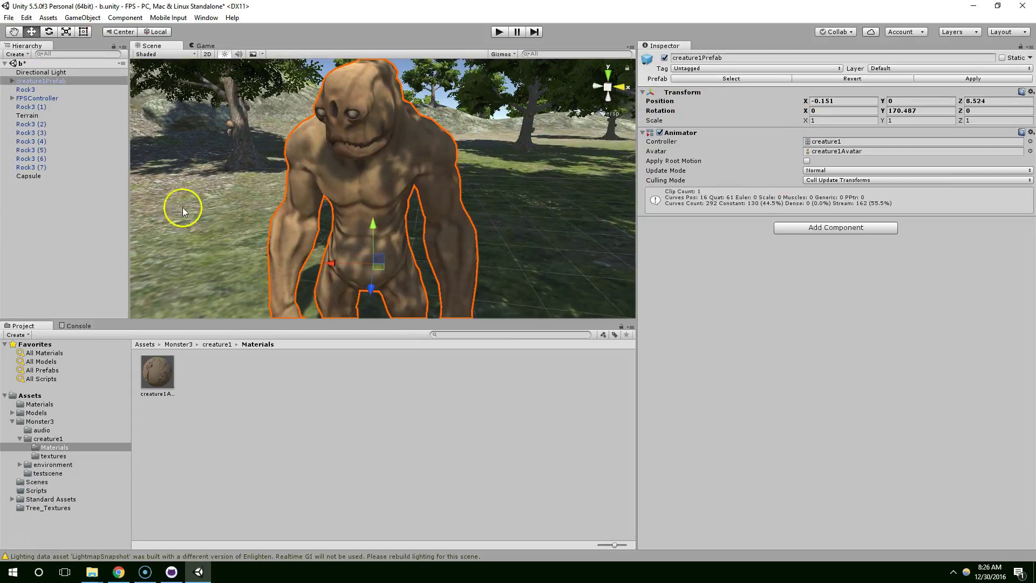
left_click(159, 370)
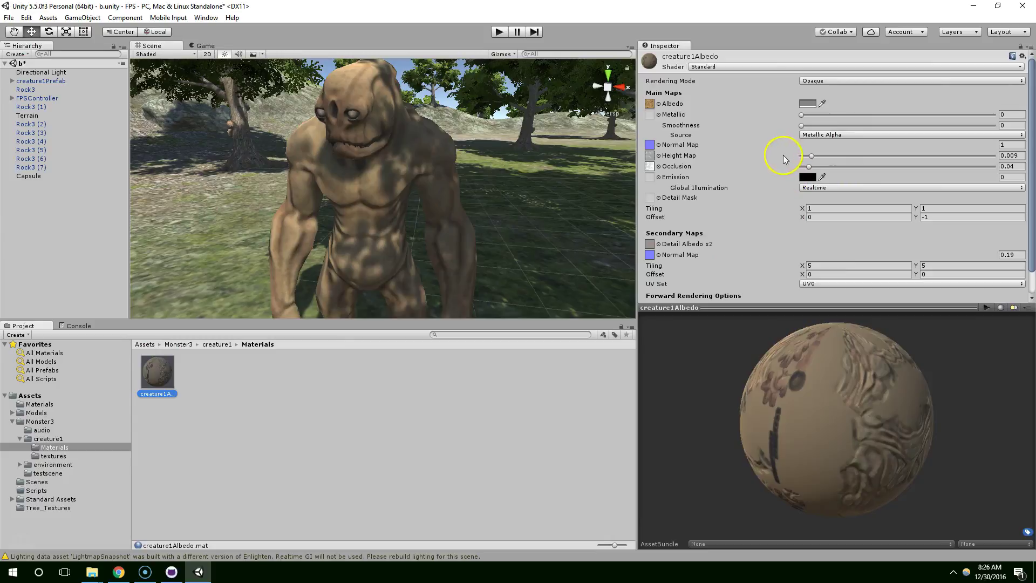
scroll(780, 135, "down", 2)
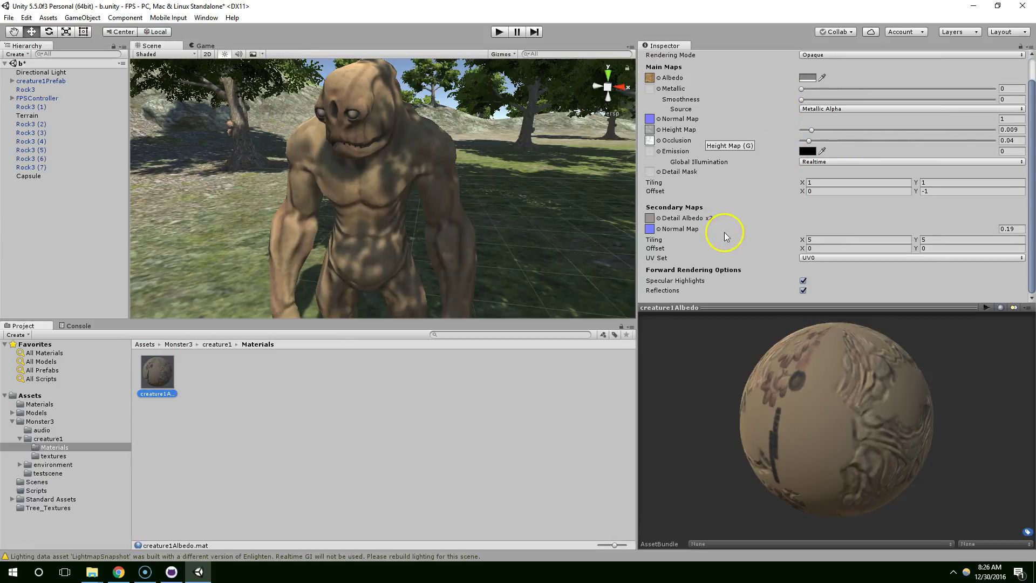
scroll(448, 153, "up", 3)
Step: Inspect the creature's retextured head, torso and legs close up from several angles
key("q")
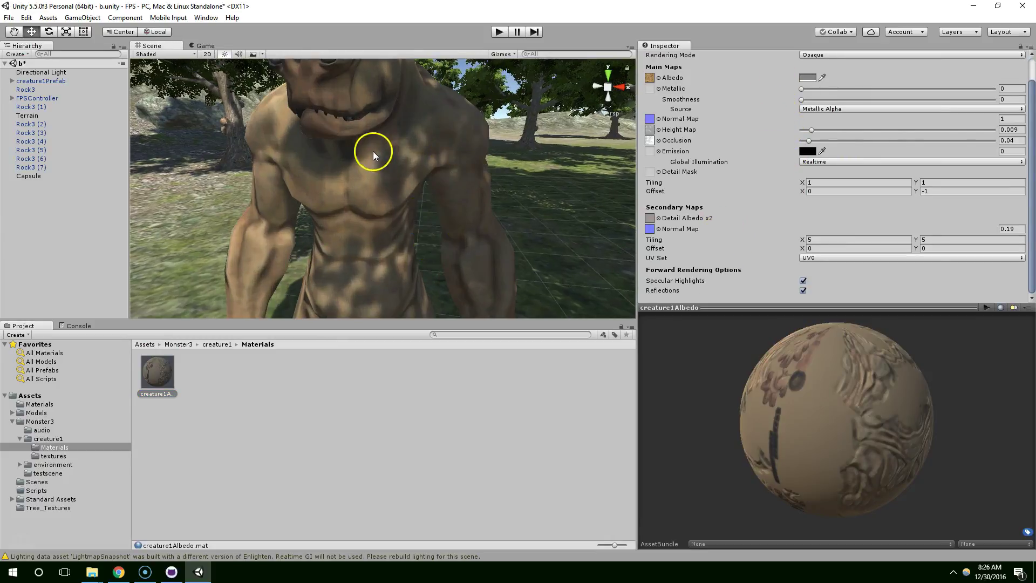
left_click_drag(374, 153, 403, 257)
left_click_drag(354, 173, 343, 244, "alt")
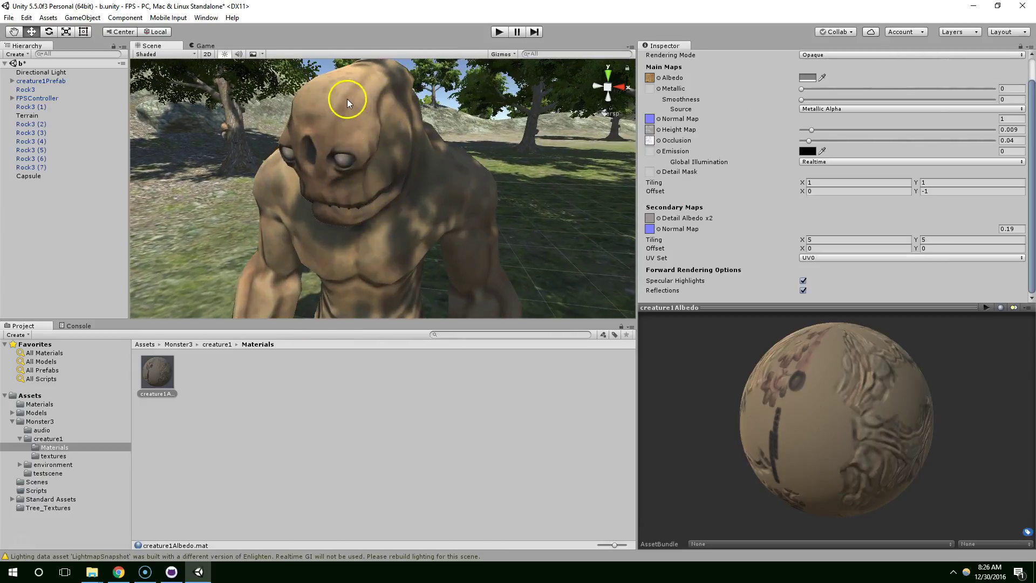
scroll(346, 98, "up", 2)
left_click_drag(346, 99, 363, 261, "alt")
key("w")
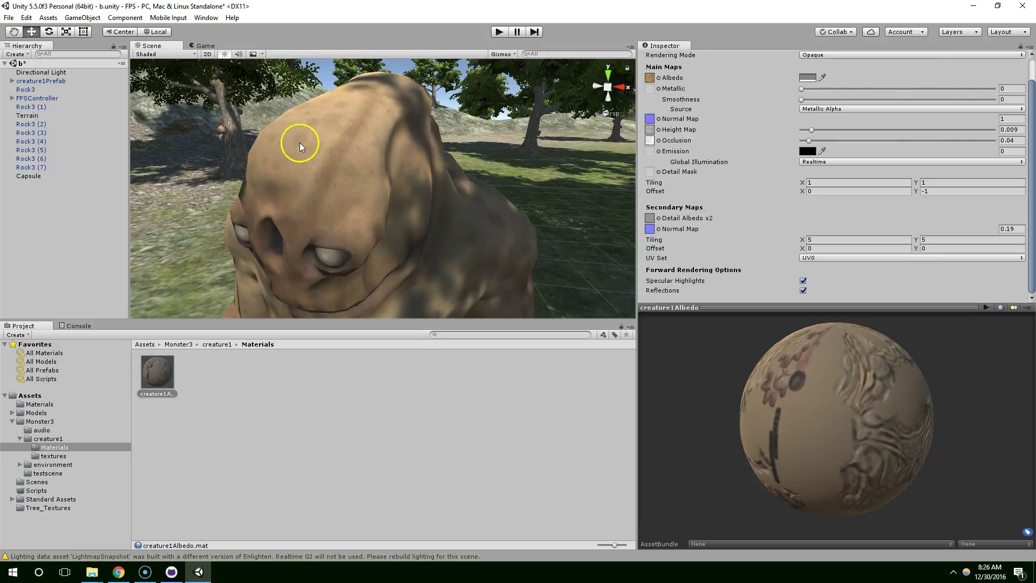
middle_click_drag(370, 111, 433, 132)
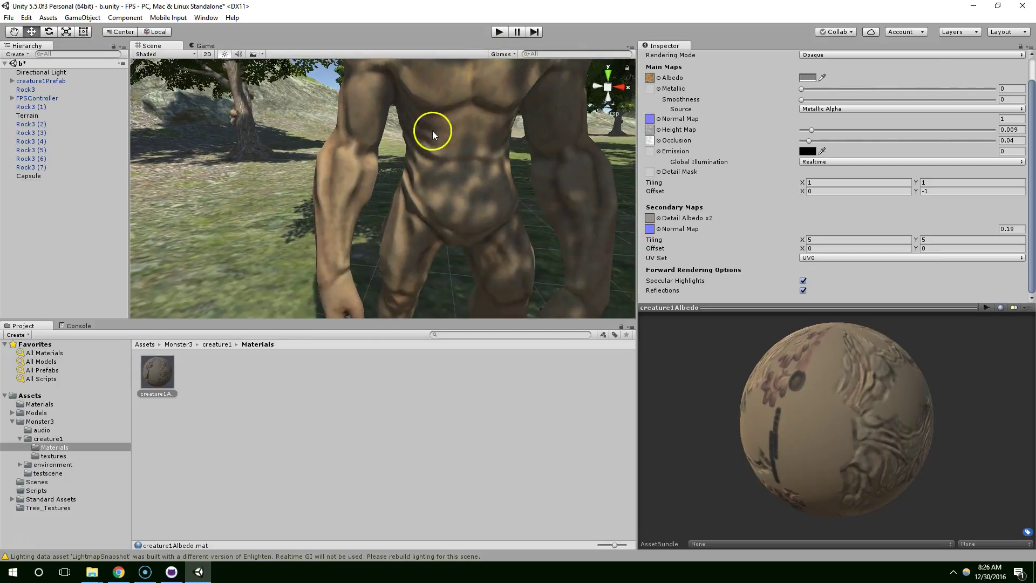
scroll(511, 176, "up", 3)
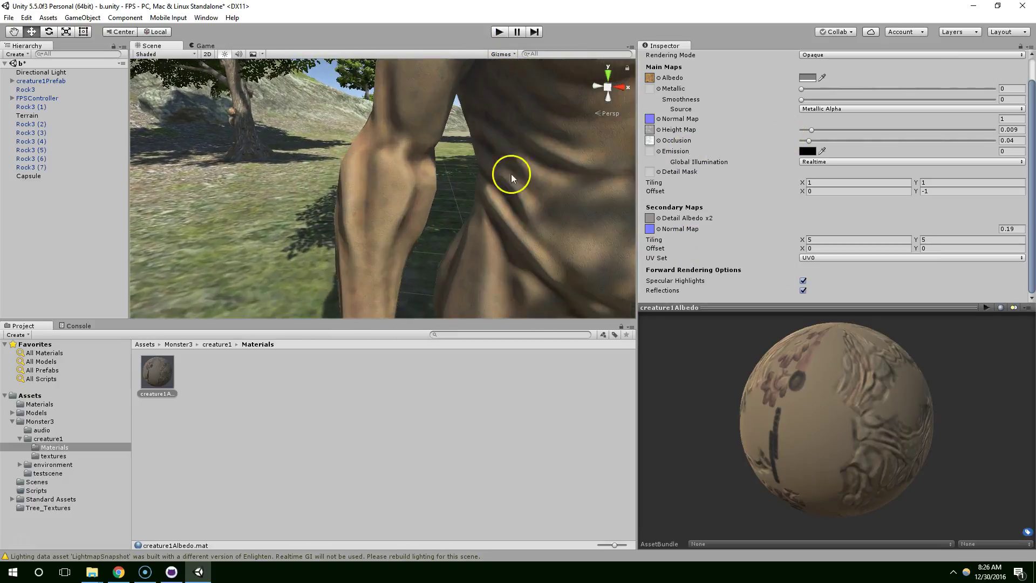
scroll(684, 202, "up", 2)
scroll(370, 196, "down", 5)
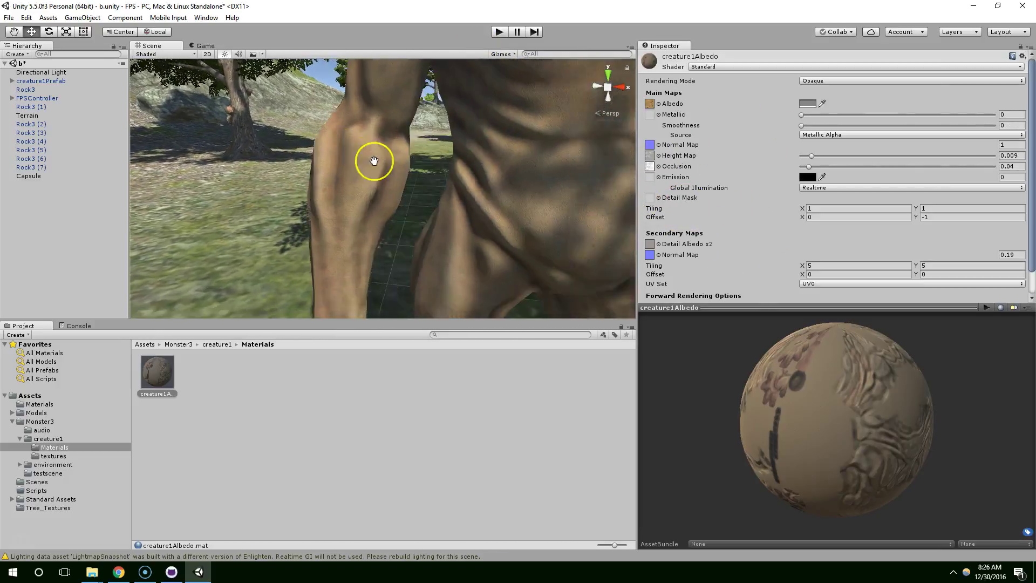
middle_click_drag(402, 193, 389, 104)
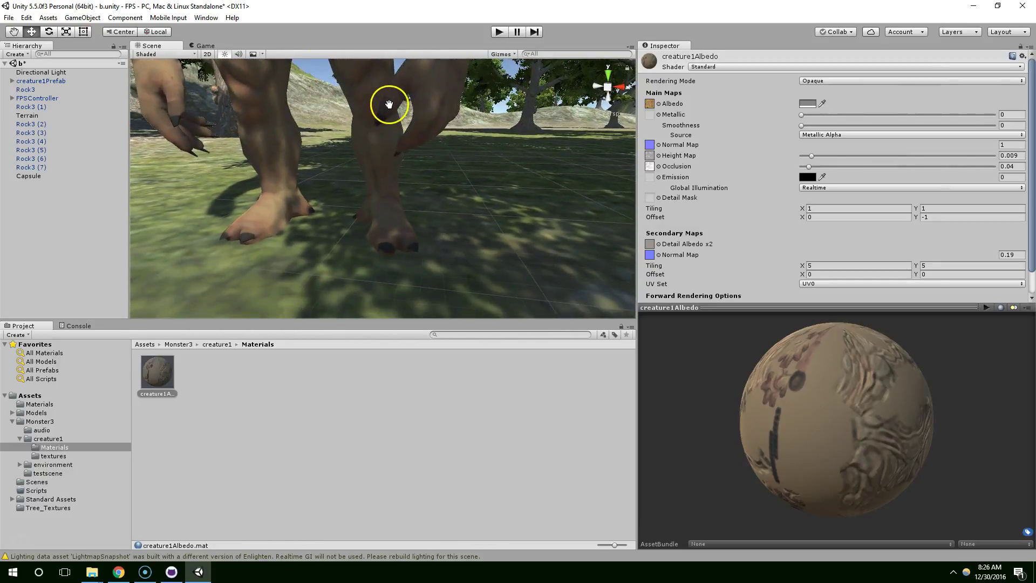
scroll(385, 202, "up", 3)
Step: Adjust the brightness of the creature1Albedo material's albedo tint colour
middle_click_drag(385, 197, 458, 172)
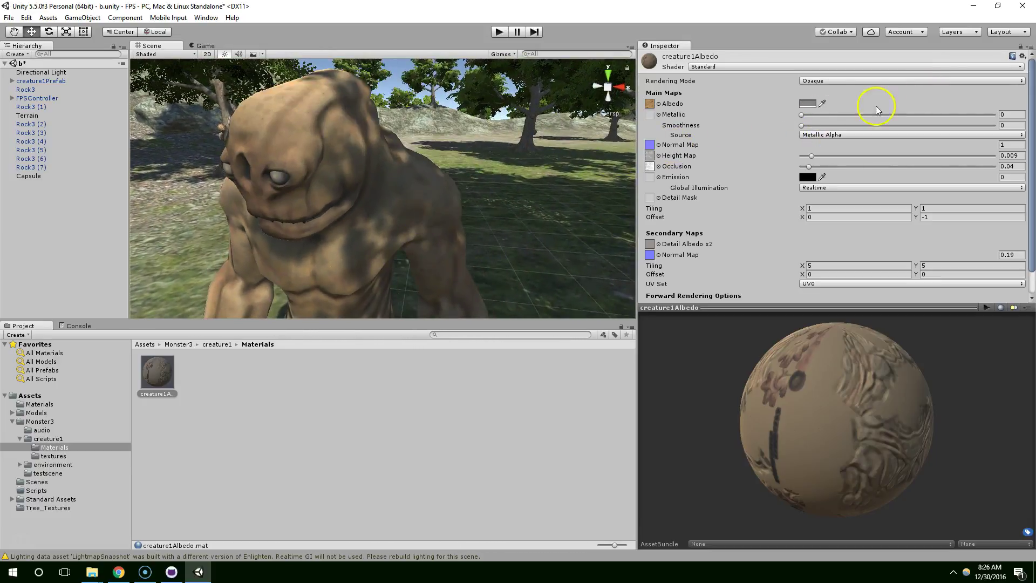
left_click(805, 105)
mouse_move(548, 173)
left_mouse_down()
mouse_move(542, 157)
mouse_move(555, 231)
mouse_move(553, 219)
left_mouse_up()
left_click(648, 123)
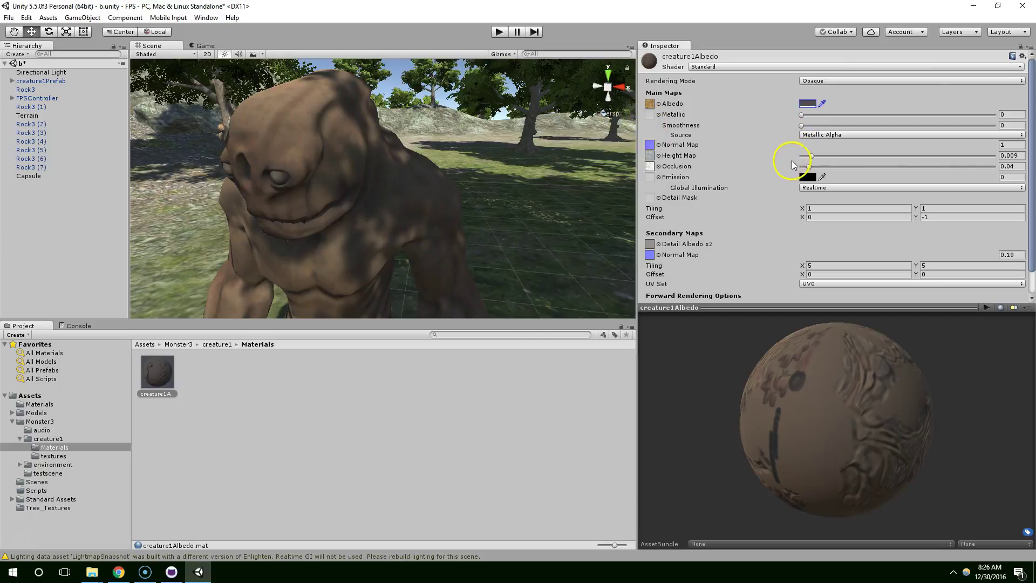
Step: Switch Global Illumination to None, then back to Realtime
left_click(829, 188)
left_click(830, 197)
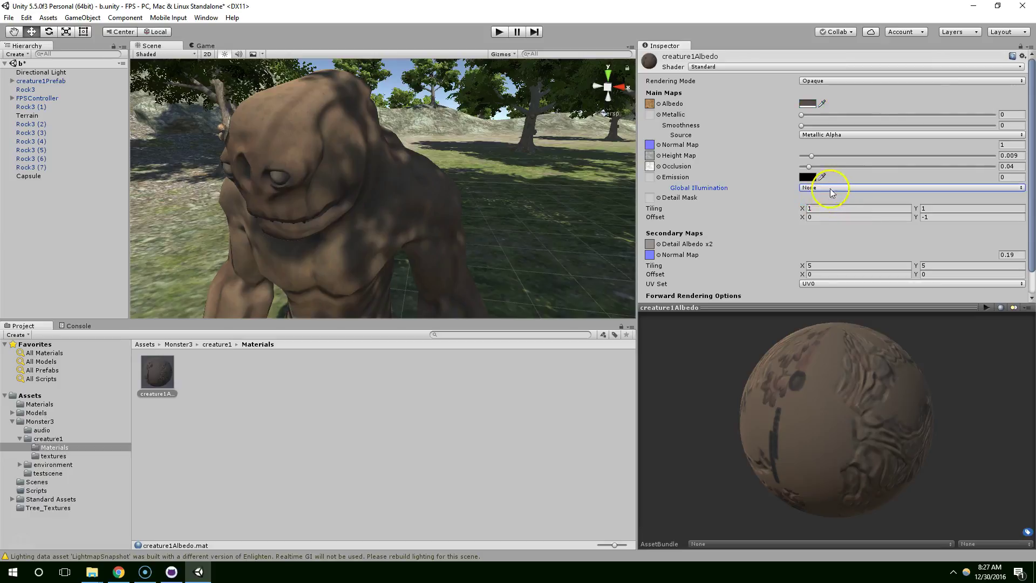
left_click(830, 189)
left_click(828, 209)
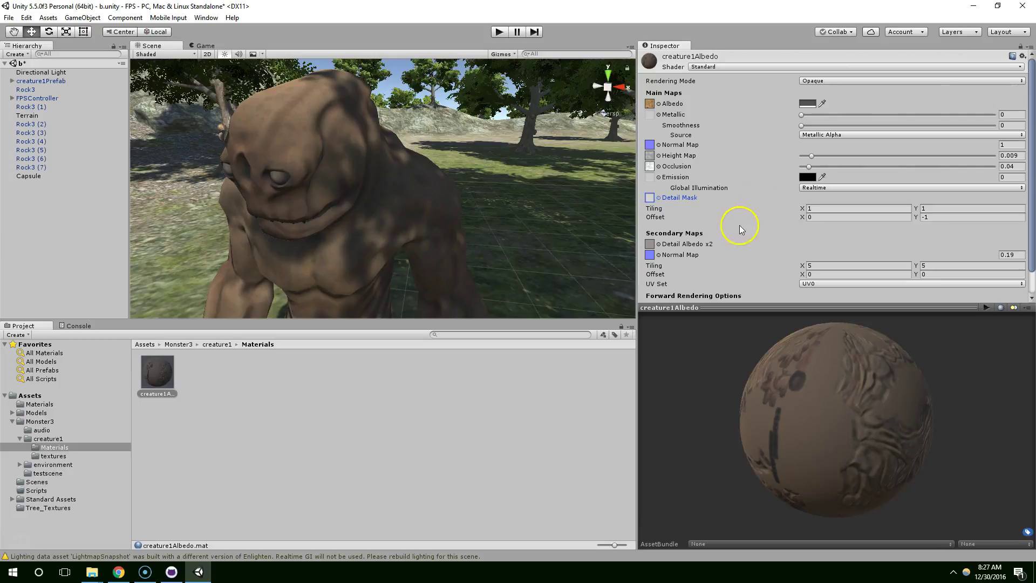
scroll(730, 228, "down", 2)
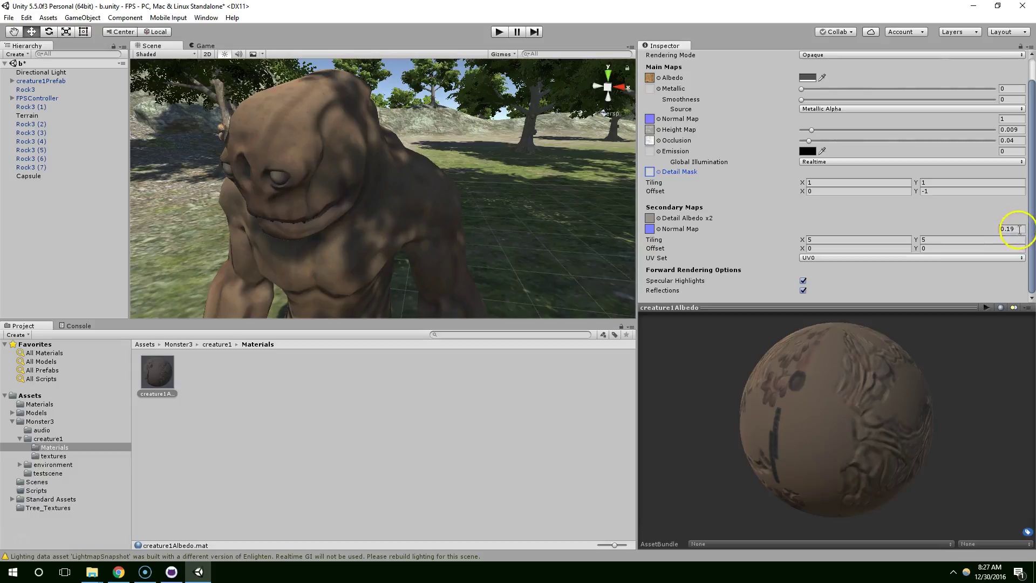
Step: Enter 0.5, then 1, as the secondary Normal Map scale
type("0.5")
middle_click_drag(462, 105, 604, 110)
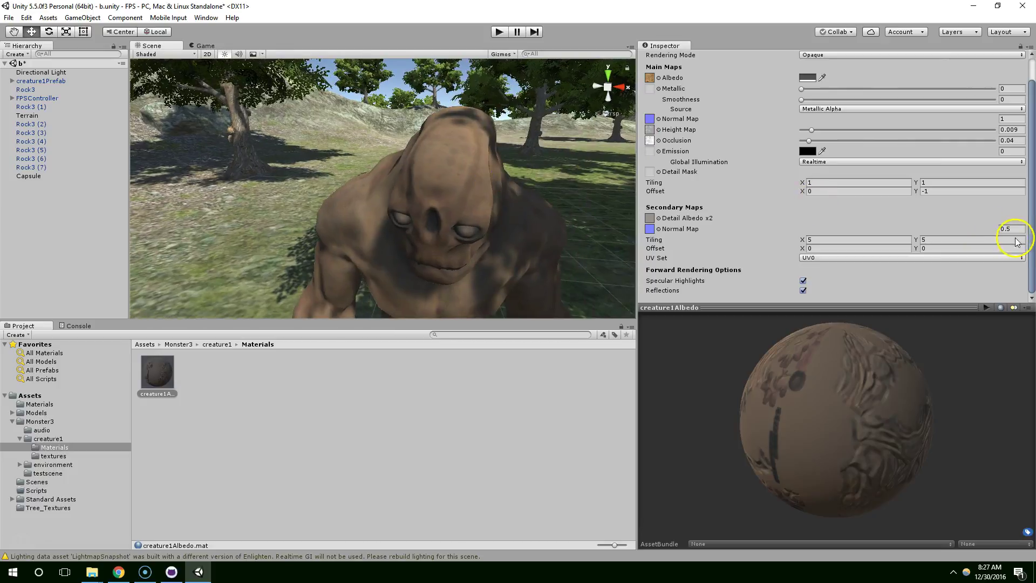
type("1")
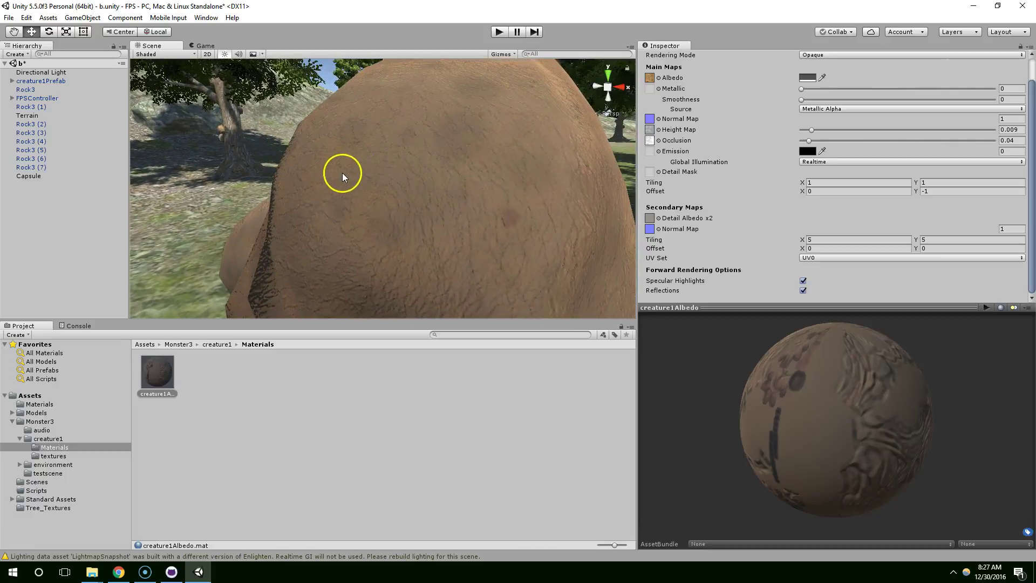
Step: Look up the skin1Normal secondary normal texture, then return to the creature1Albedo material
left_click(649, 229)
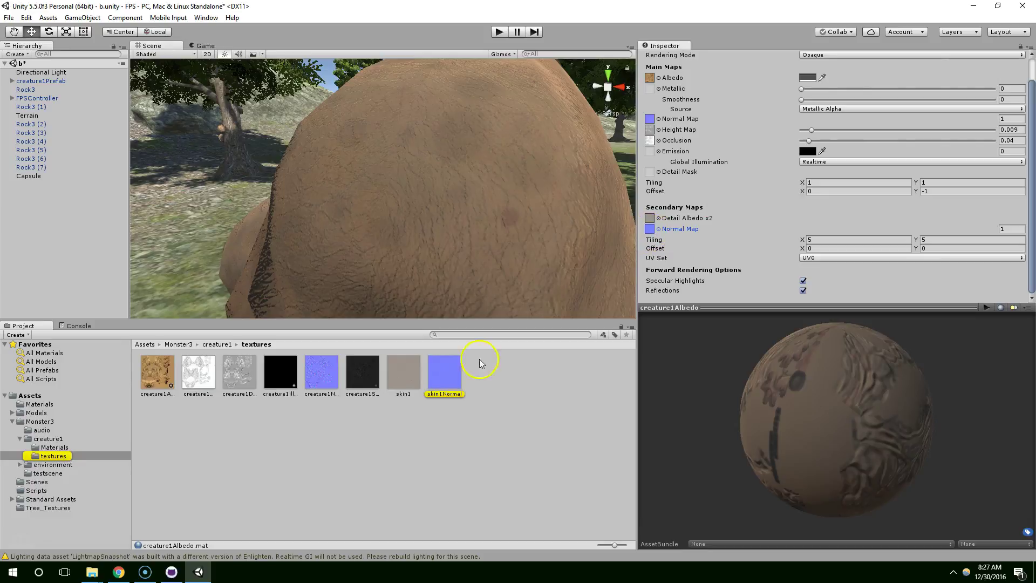
left_click(444, 372)
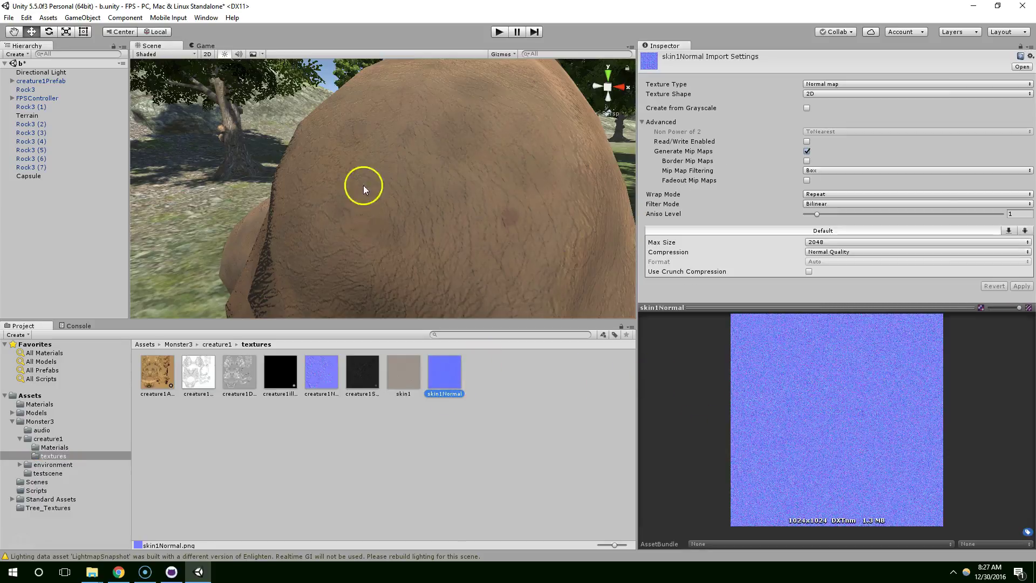
left_click(492, 186)
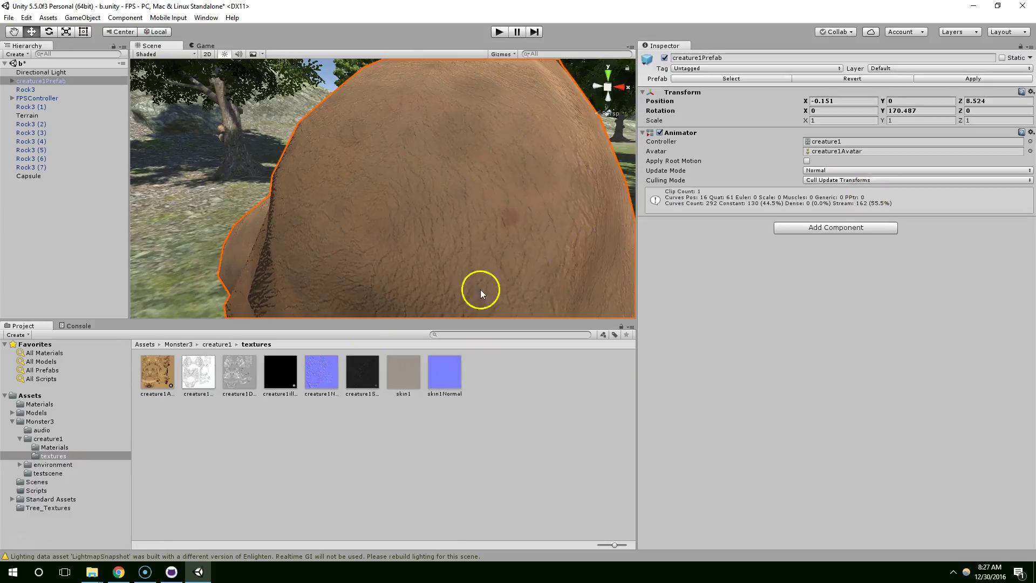
left_click(53, 447)
left_click(157, 371)
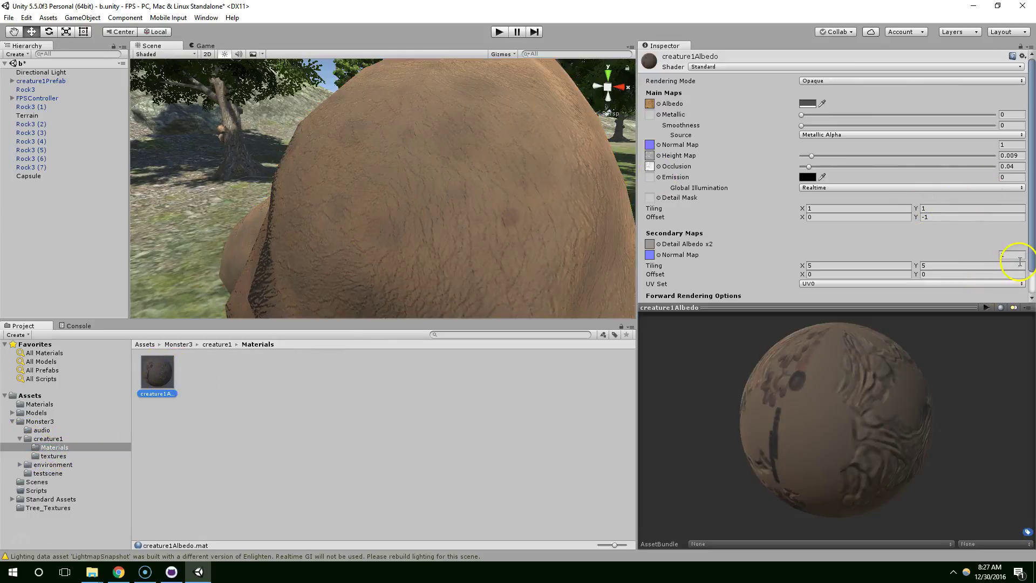
Step: Set the secondary Normal Map strength to 0.5
left_click(1019, 264)
type("0.5")
scroll(785, 237, "down", 2)
Step: Assign skin1 as the Detail Albedo x2 texture, then check the skin1 and creature1Displace textures
left_click(658, 217)
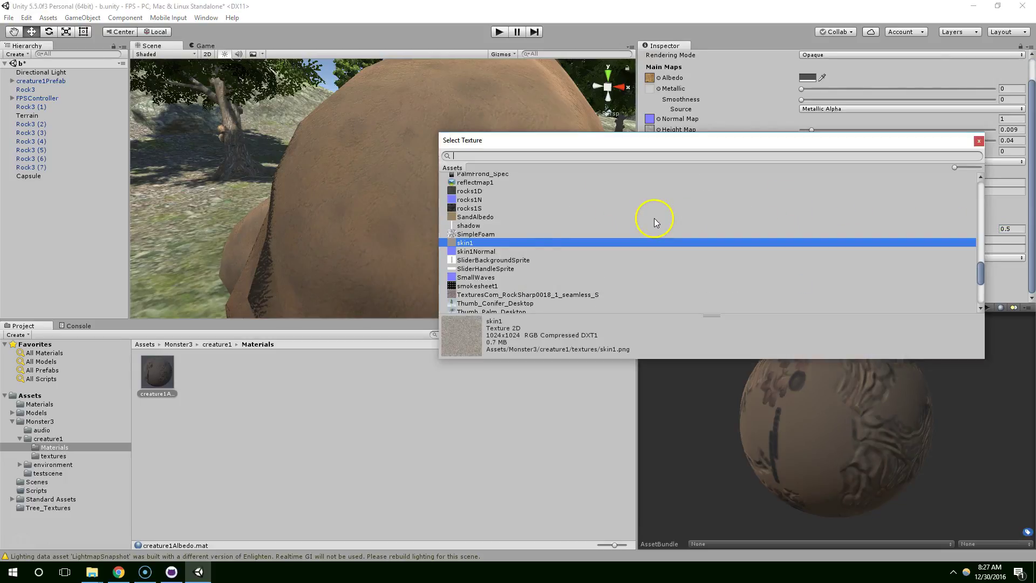
double_click(480, 243)
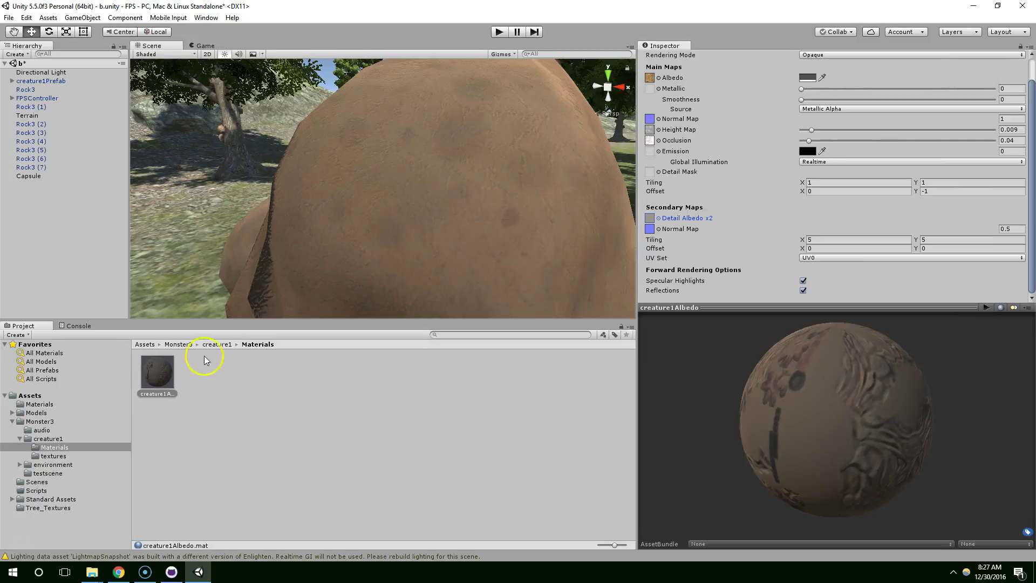
left_click(652, 220)
left_click(404, 367)
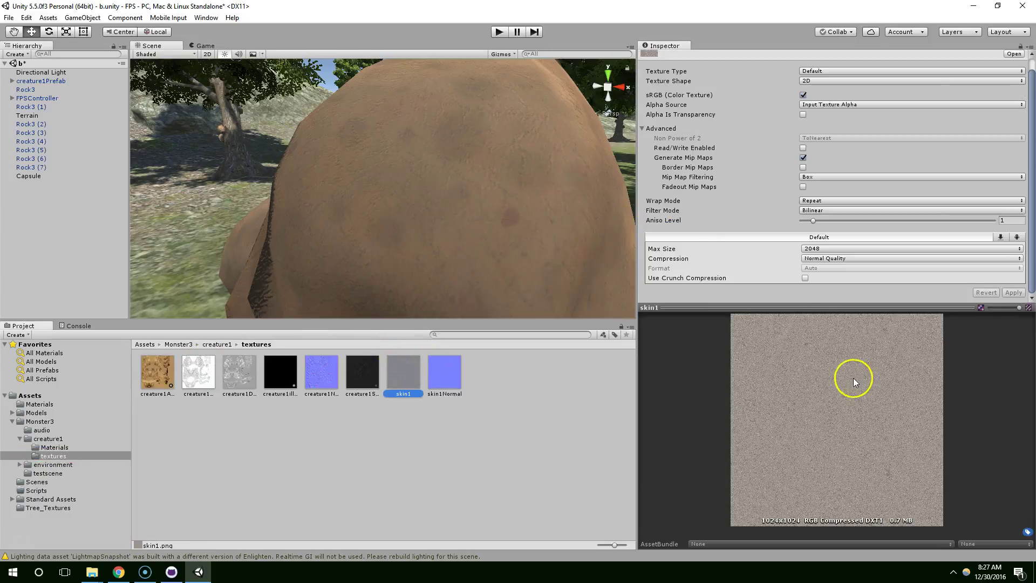
left_click(470, 175)
left_click(69, 446)
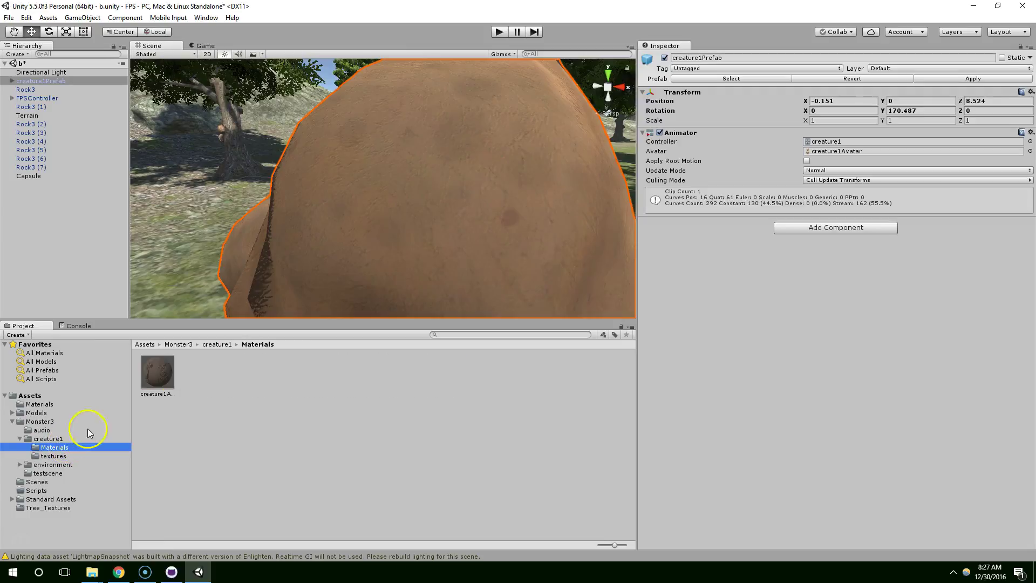
left_click(160, 377)
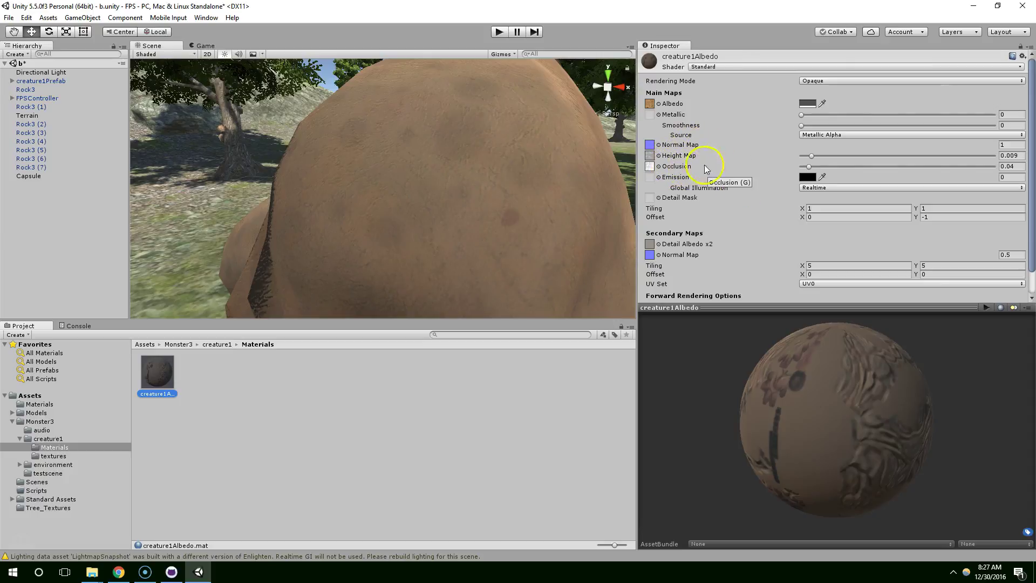
left_click(650, 155)
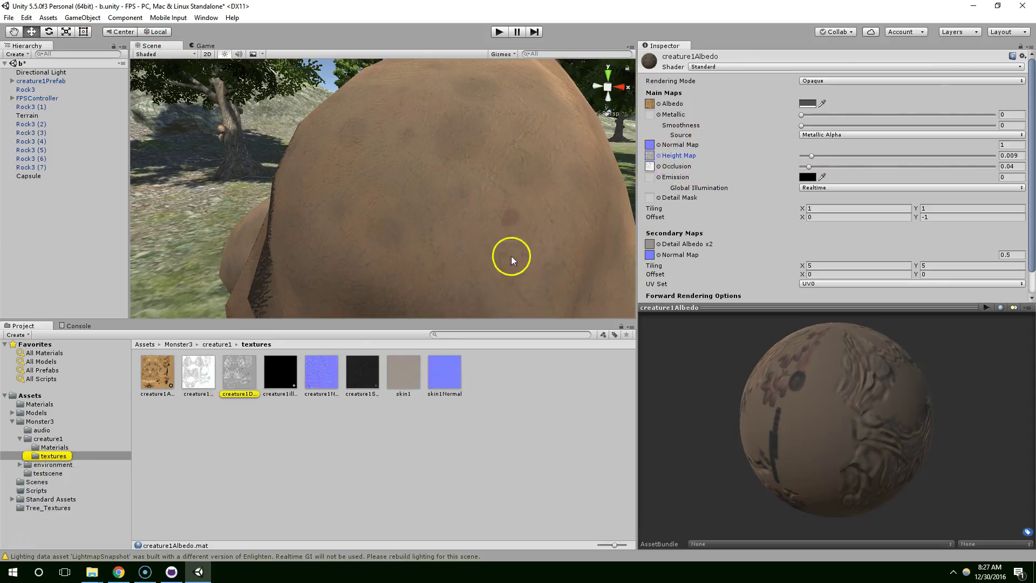
left_click(244, 375)
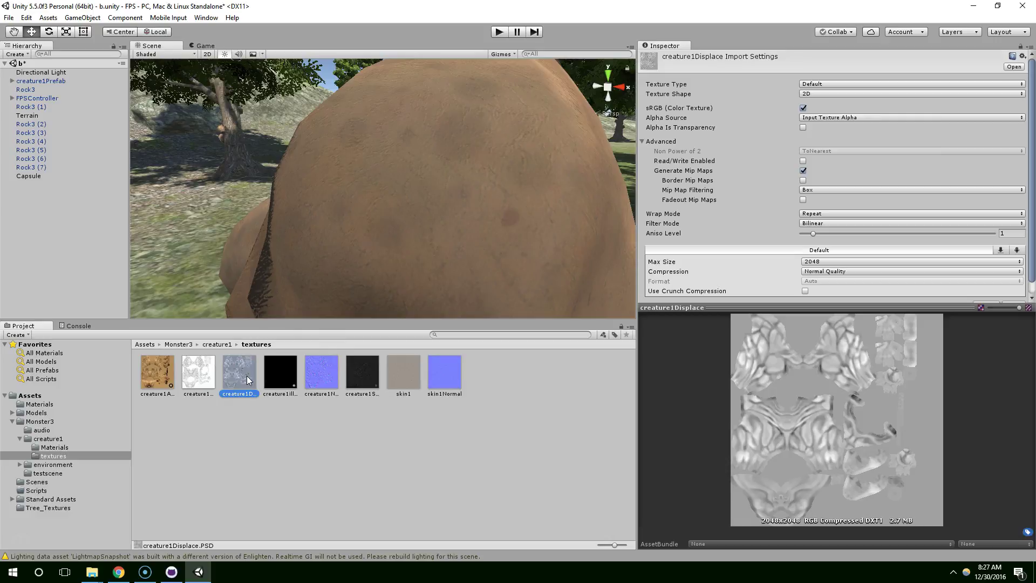
Step: Reselect the creature1Albedo material and set its Height Map strength to 0.0206
left_click(426, 170)
scroll(503, 176, "down", 3)
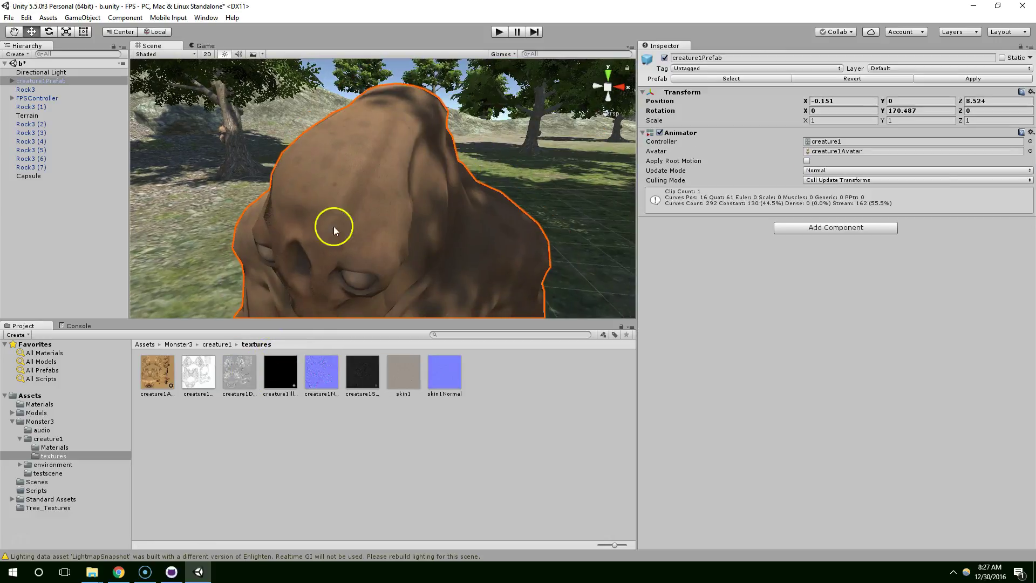
left_click(56, 456)
left_click(54, 447)
left_click(157, 372)
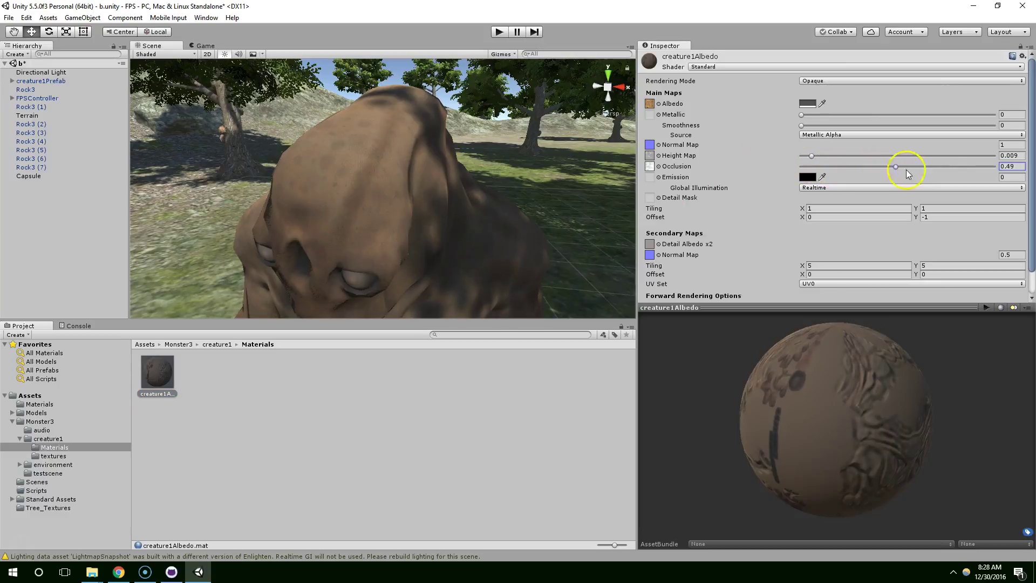
left_click_drag(848, 156, 1017, 155)
scroll(455, 214, "down", 4)
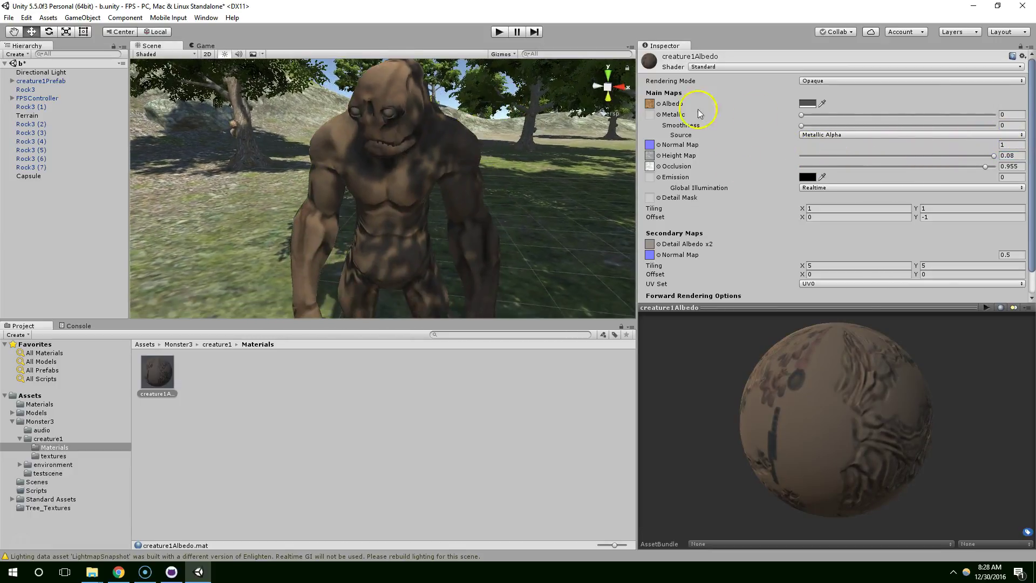
left_click_drag(863, 155, 1021, 173)
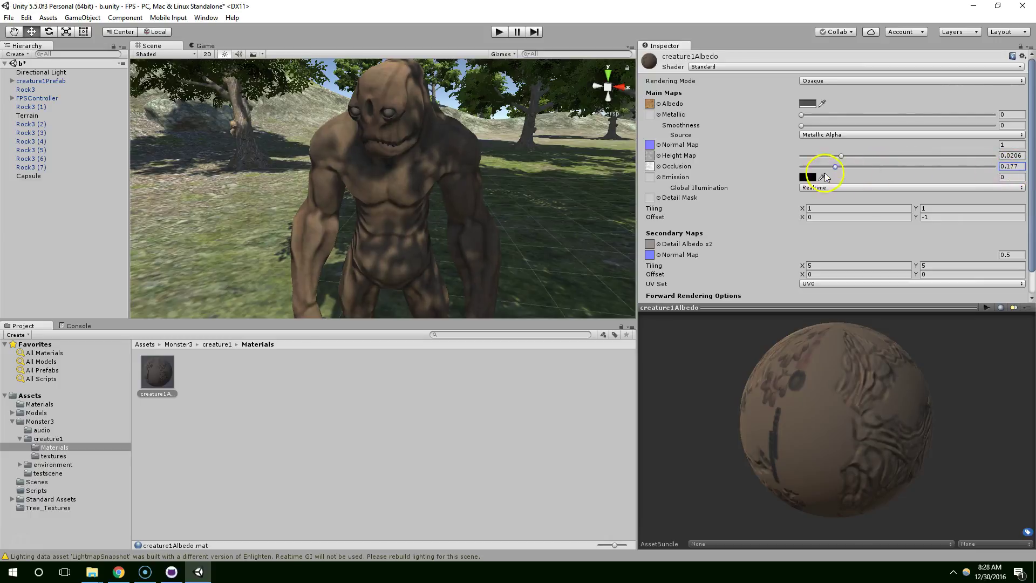
Step: Lower Occlusion to 0.236 and run the game to test the creature
left_click_drag(994, 166, 846, 167)
scroll(565, 137, "down", 2)
scroll(565, 137, "down", 2)
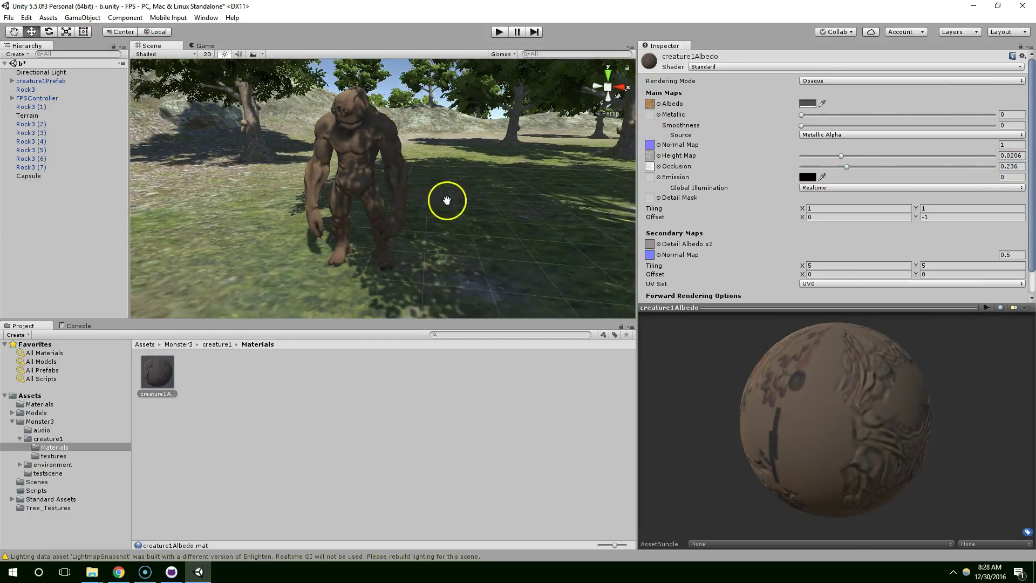
left_click(499, 31)
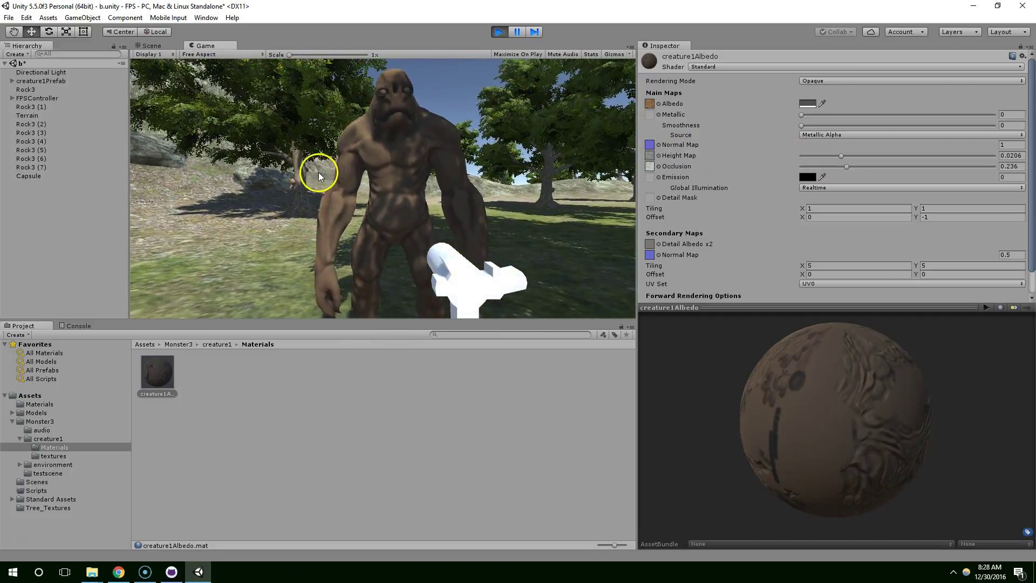
Step: Stop play mode and ping the creature1 animator controller from the creature's Animator component
left_click(500, 31)
left_click(363, 140)
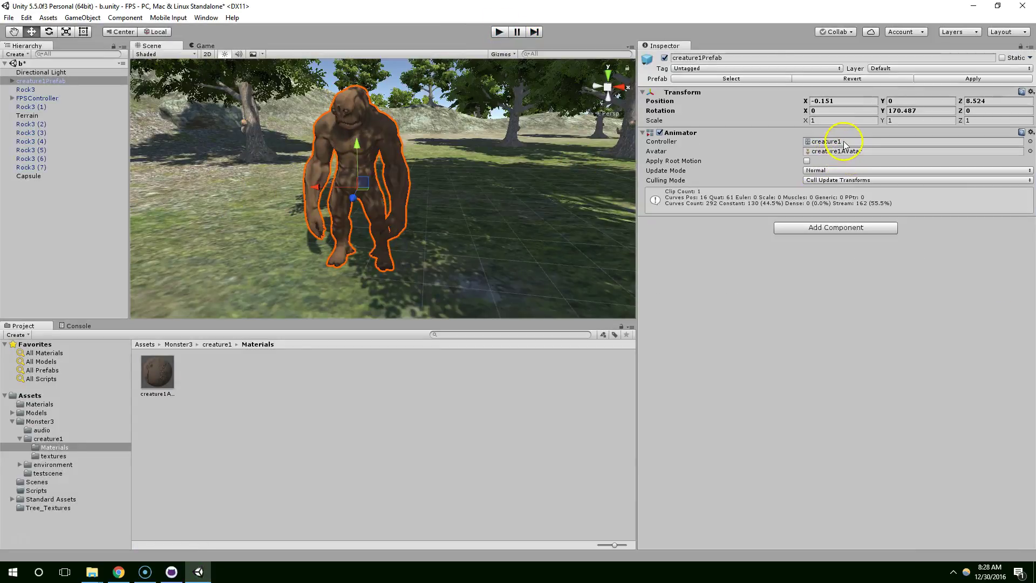
left_click(837, 142)
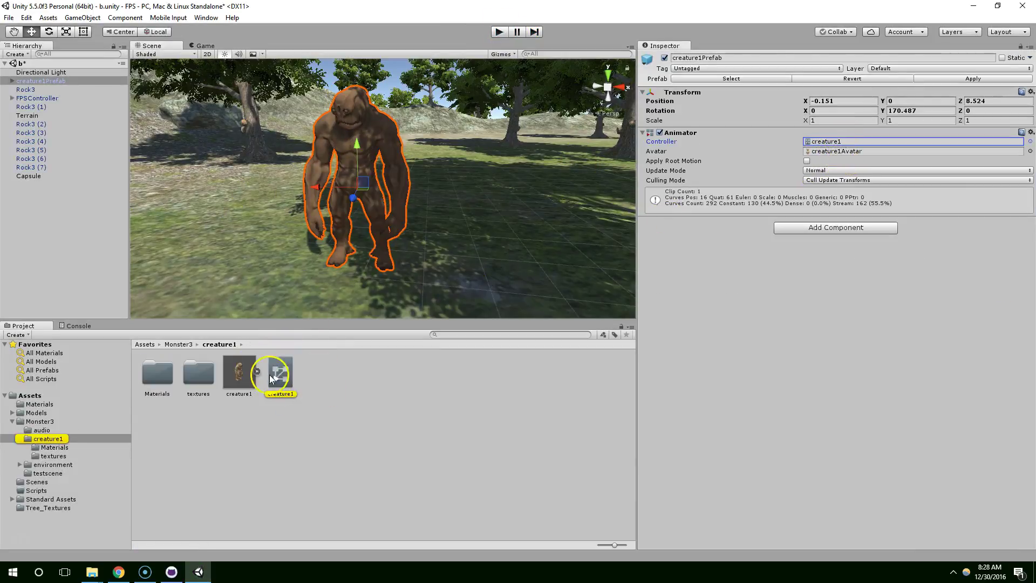
double_click(289, 372)
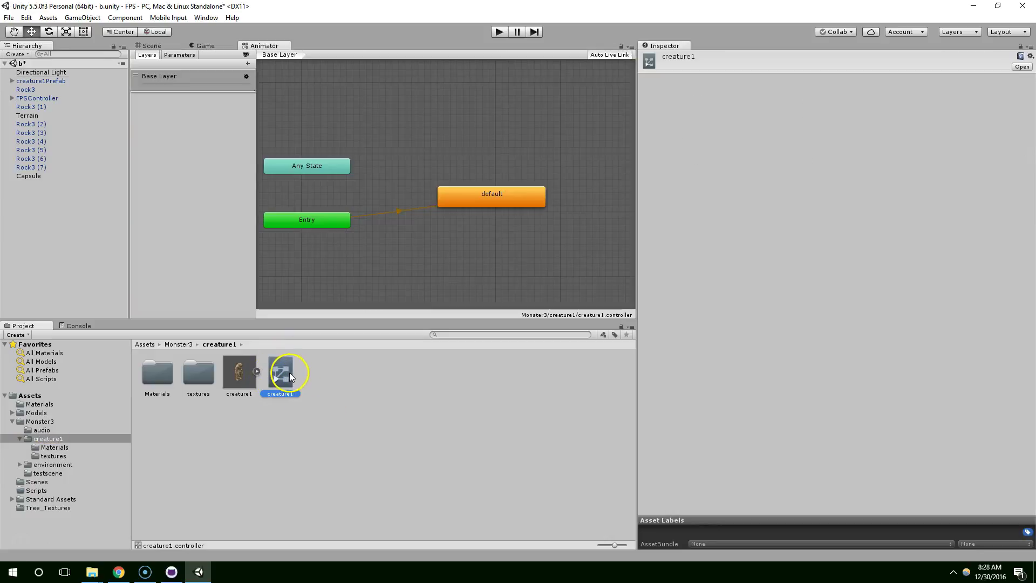
middle_click_drag(383, 227, 470, 141)
double_click(483, 173)
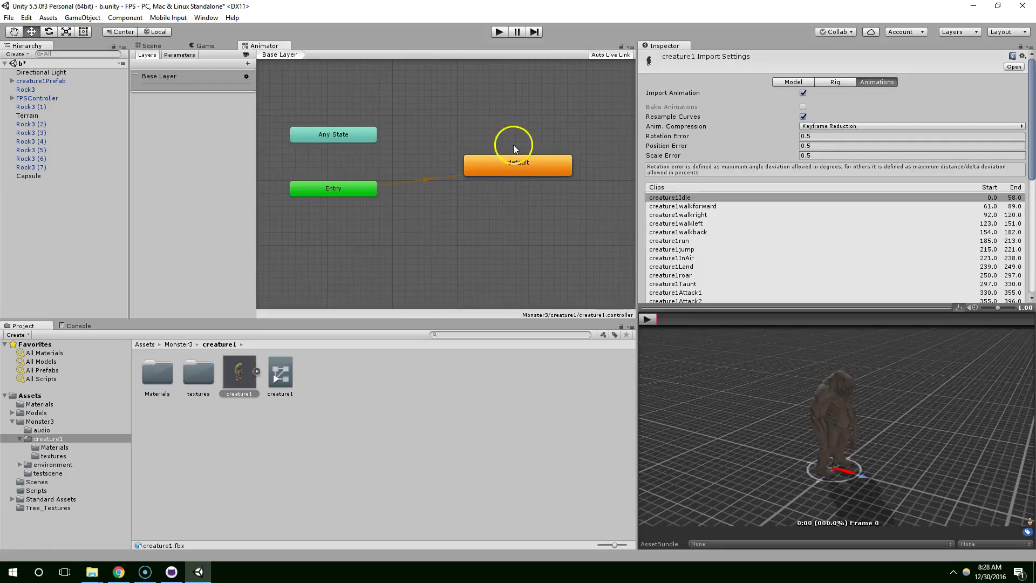
left_click_drag(737, 306, 766, 249)
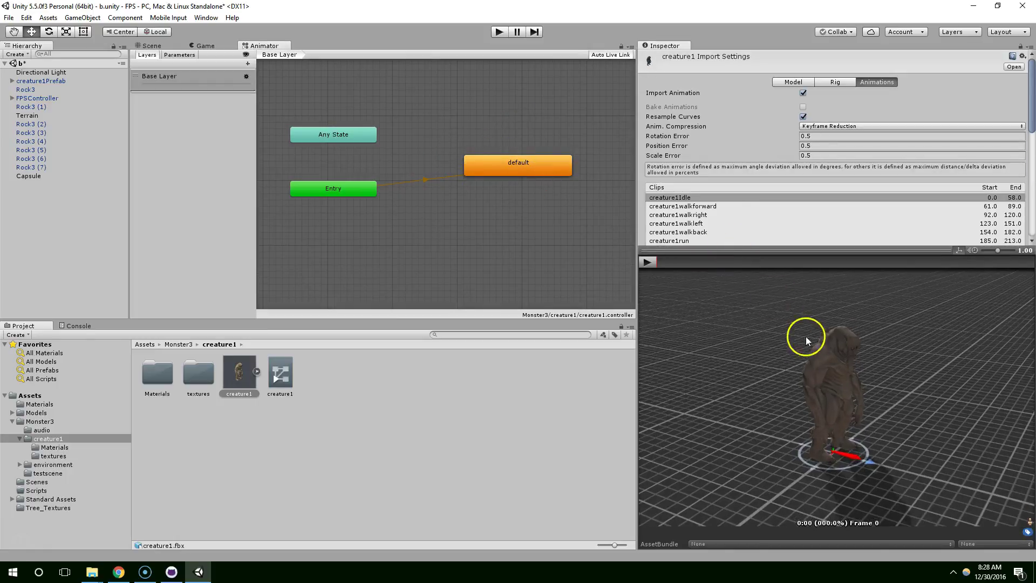
left_click(648, 263)
left_click_drag(825, 338, 835, 382)
scroll(820, 298, "up", 4)
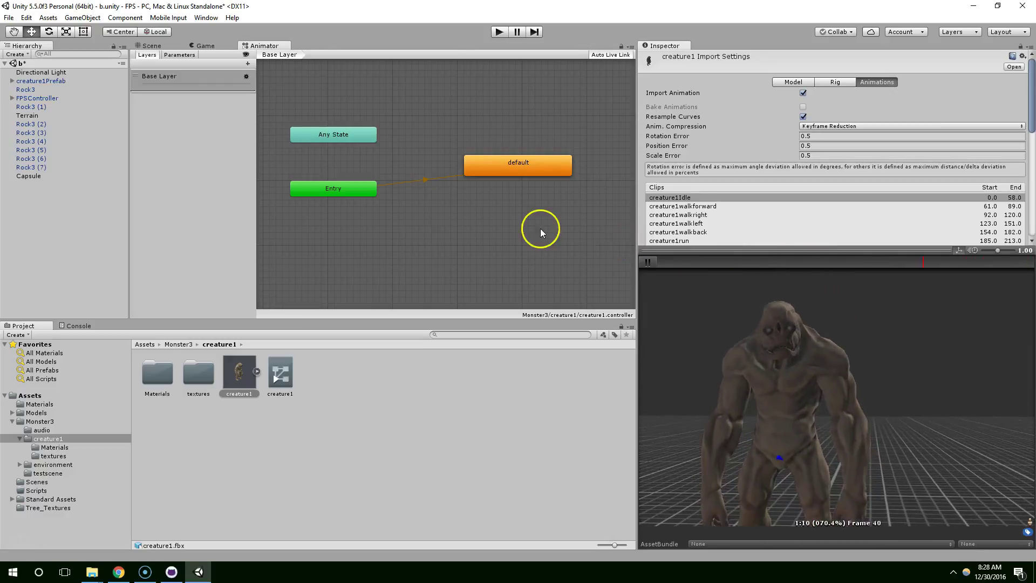
mouse_move(517, 261)
middle_mouse_down()
mouse_move(513, 212)
mouse_move(513, 277)
middle_mouse_up()
right_click(436, 203)
mouse_move(462, 210)
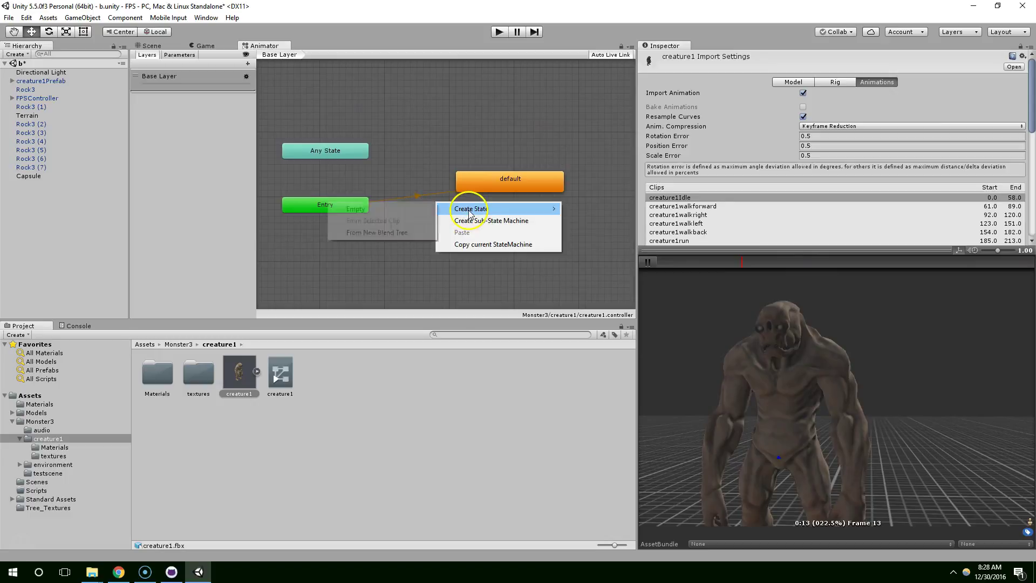
left_click(472, 306)
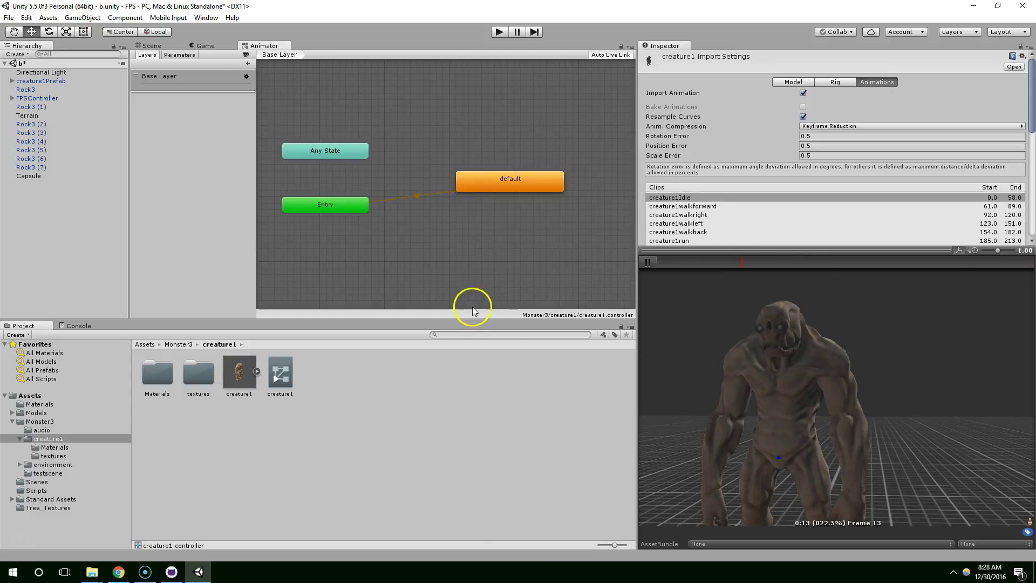
left_click(352, 275)
Step: Drag the creature1Attack1 clip into the creature1 Animator and set it as the layer default state
left_click(257, 371)
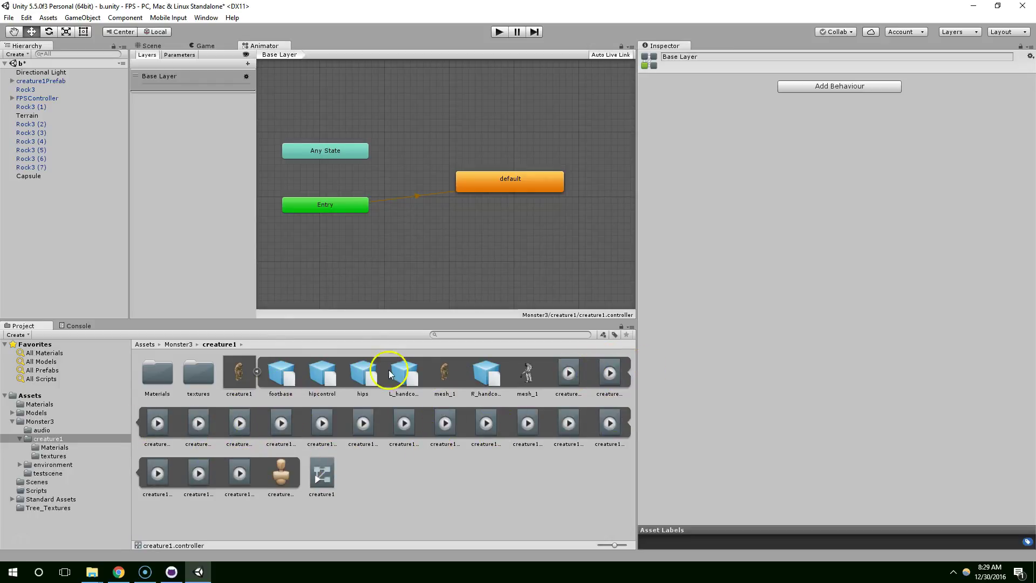
left_click(257, 371)
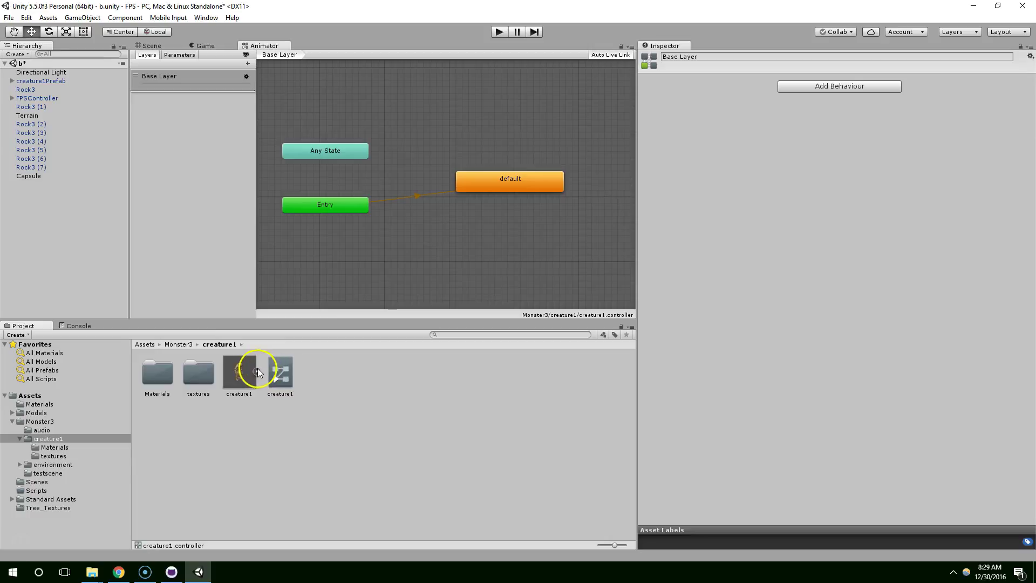
left_click(257, 372)
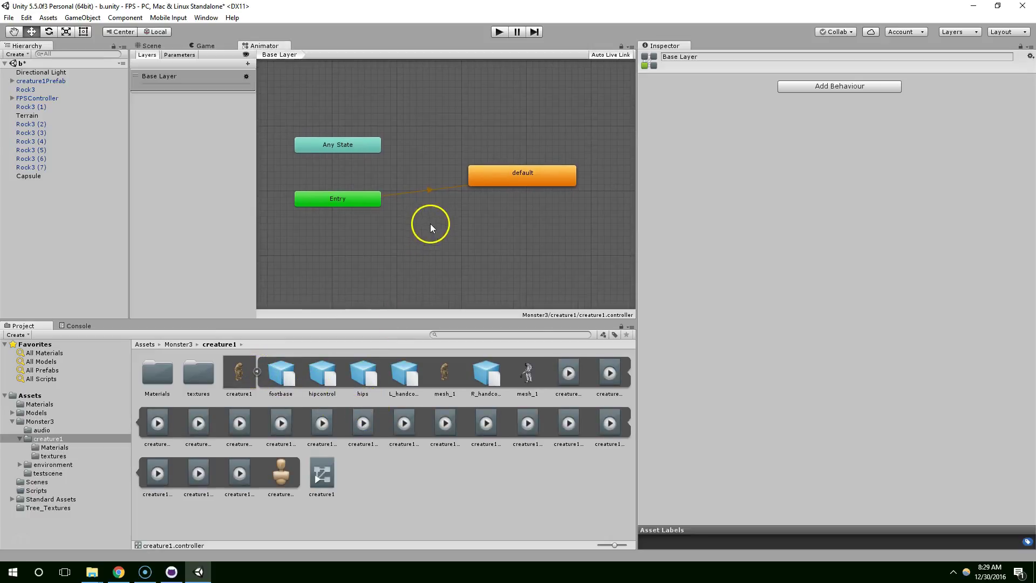
left_click(569, 375)
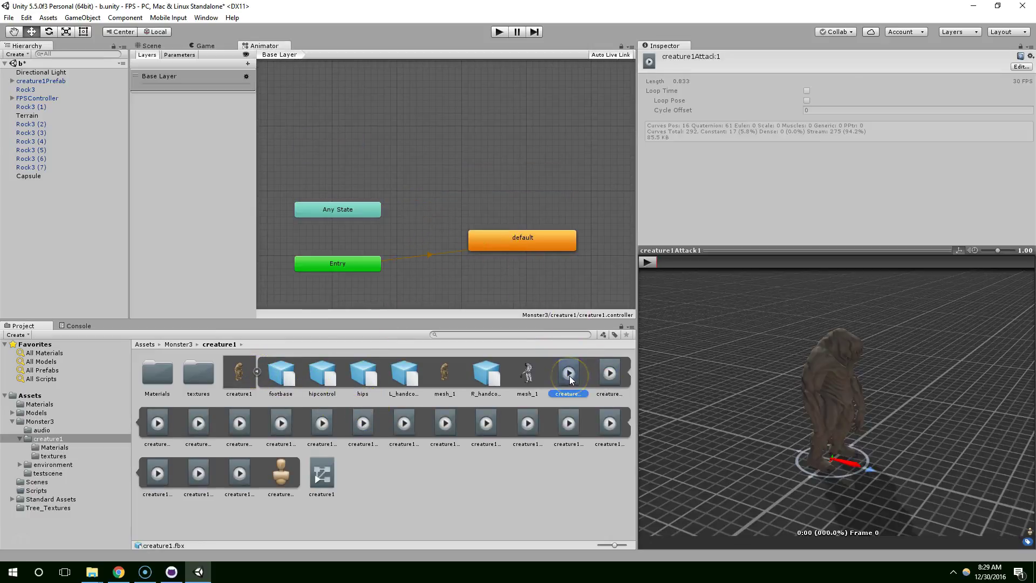
left_click_drag(570, 380, 484, 254)
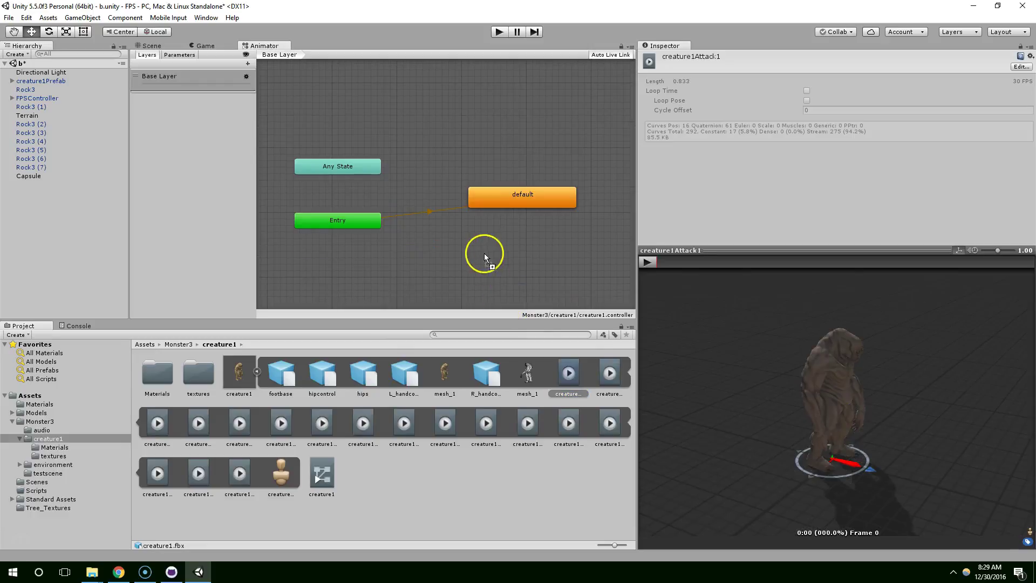
left_click_drag(485, 212, 490, 228)
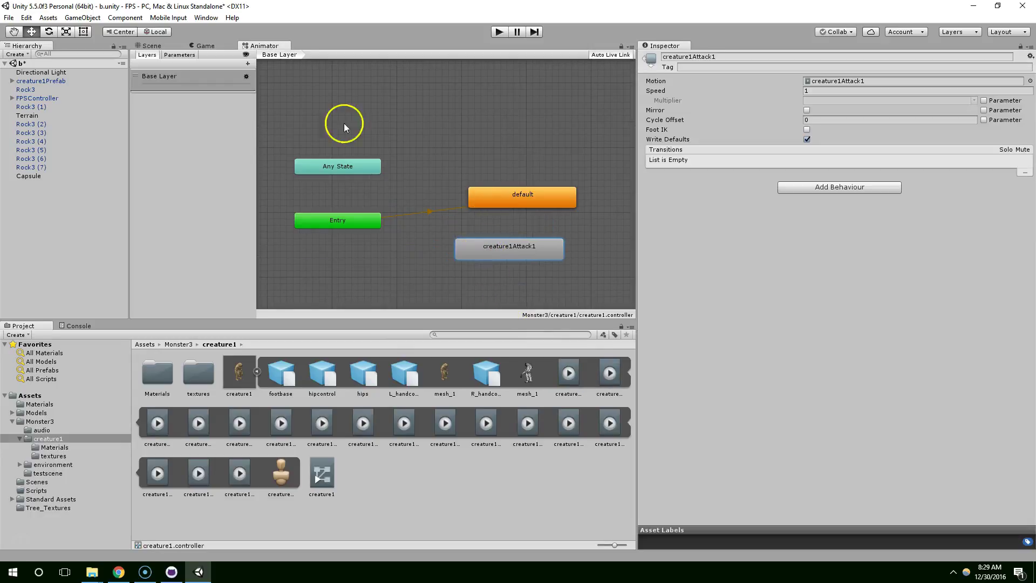
right_click(485, 244)
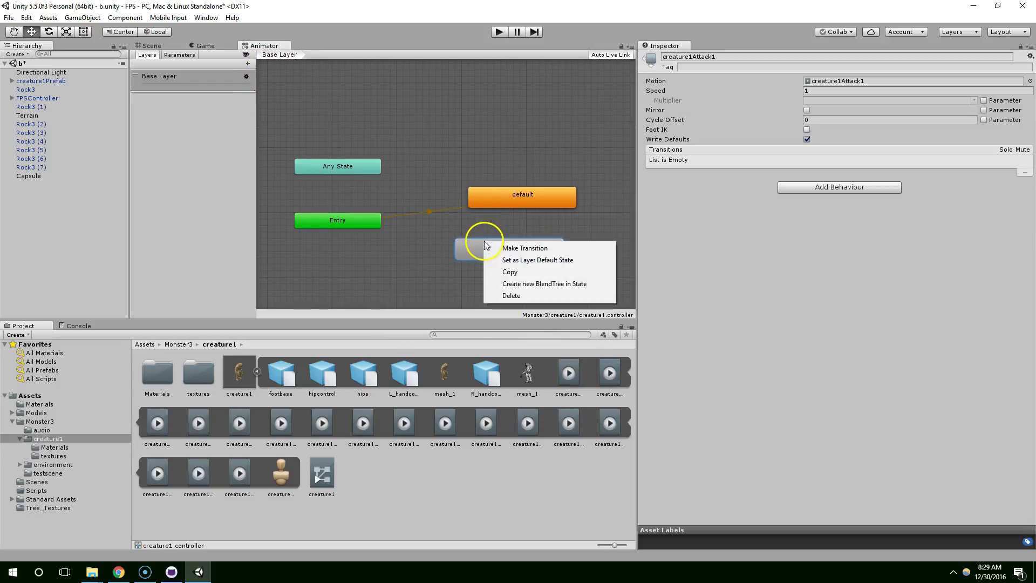
left_click(512, 260)
Step: Play-test the forest scene in the Game view with the attacking creature
left_click(205, 47)
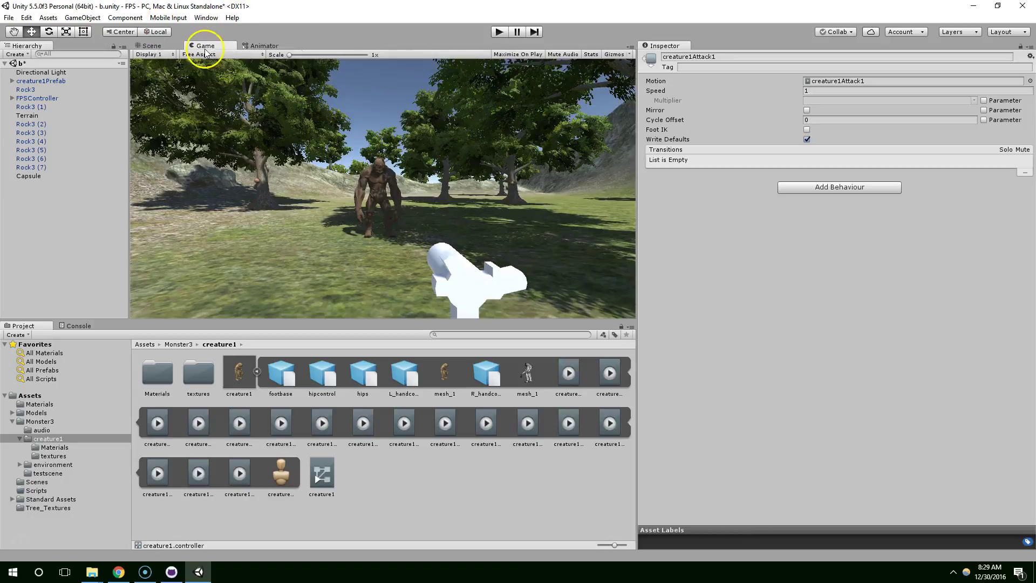
left_click(499, 31)
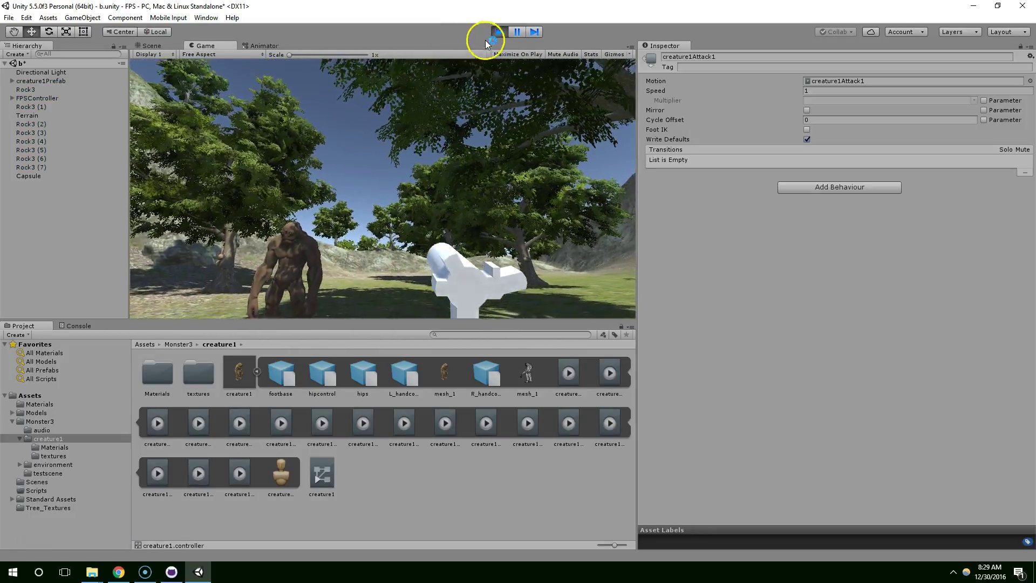
left_click(499, 32)
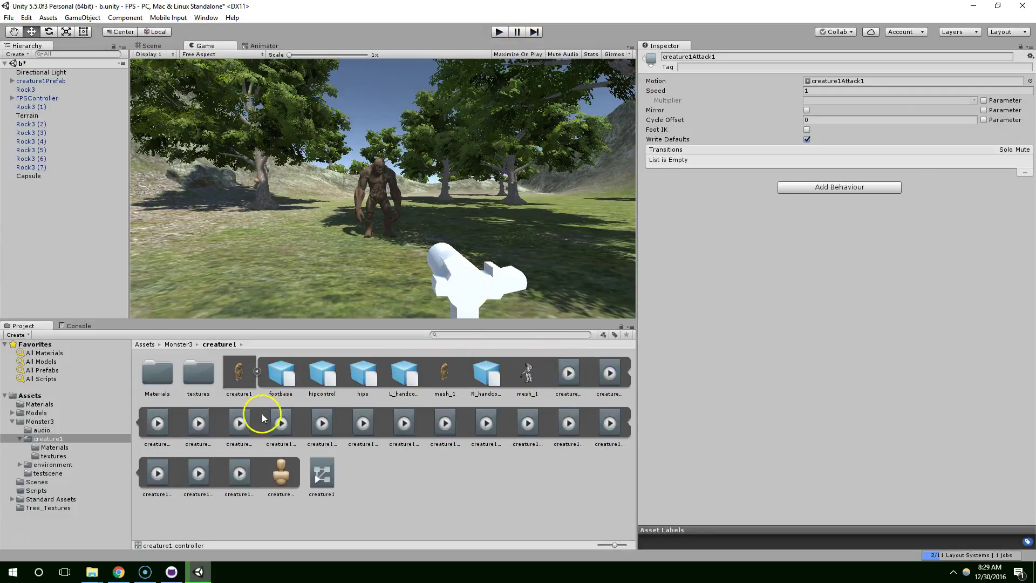
Step: Select the creature1Attack1 clip in the Project grid to view its settings
left_click(322, 423)
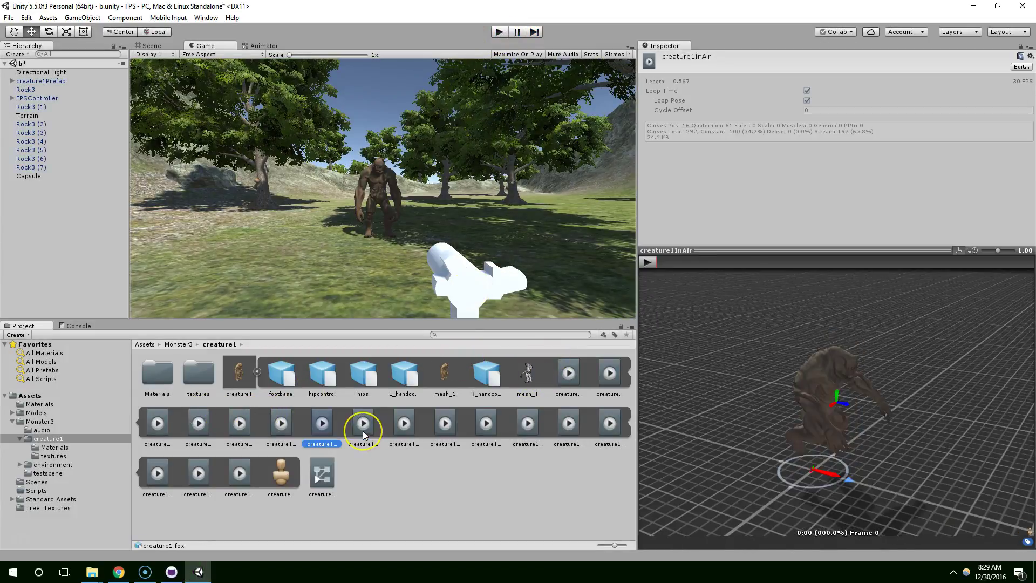
key("Left")
key("Left")
key("Left")
key("Left")
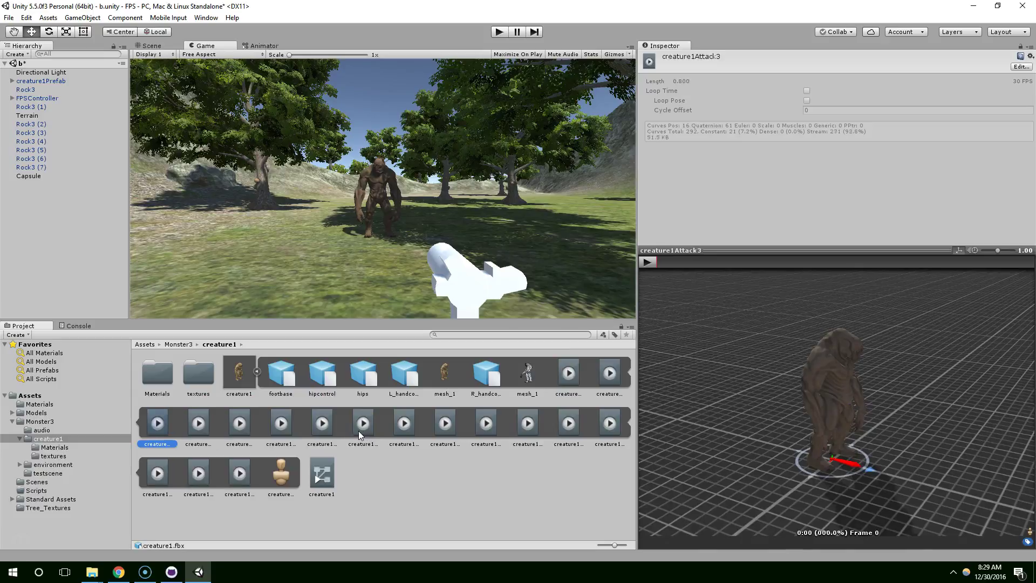
key("Left")
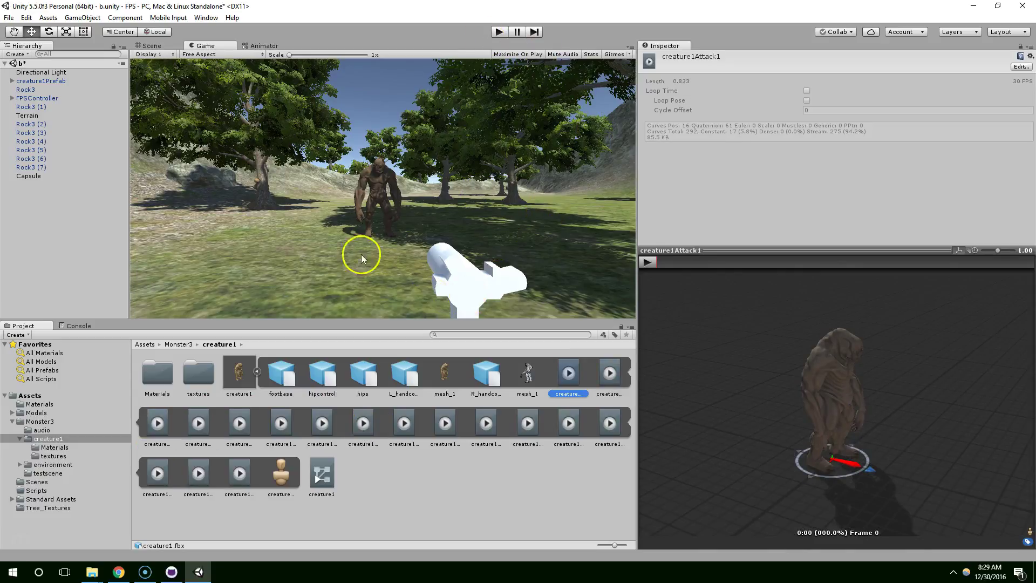
Step: Back in the Animator, check the creature1Attack1 state's menu and review the creature1 model's import settings
left_click(264, 45)
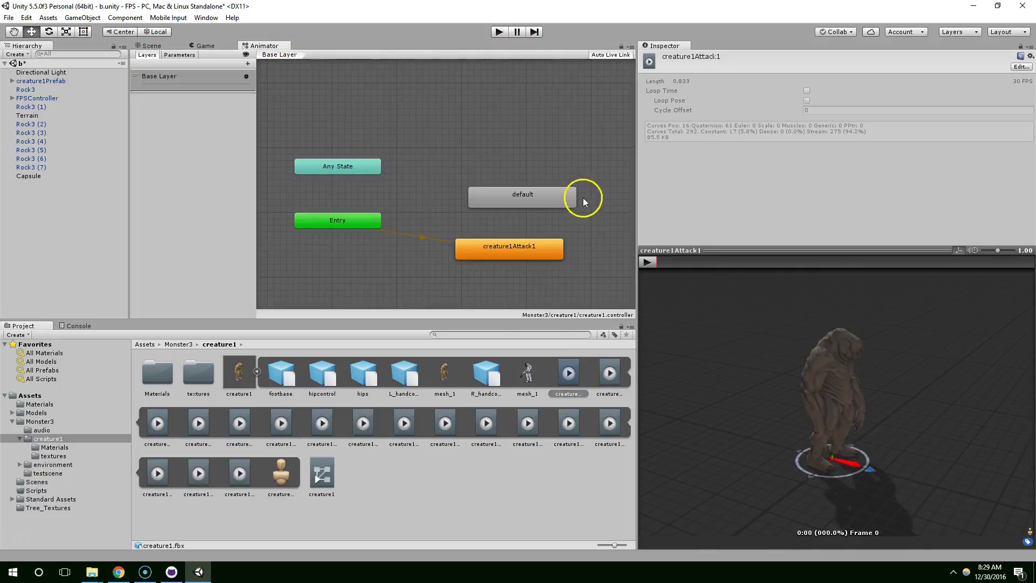
double_click(492, 255)
scroll(735, 165, "down", 3)
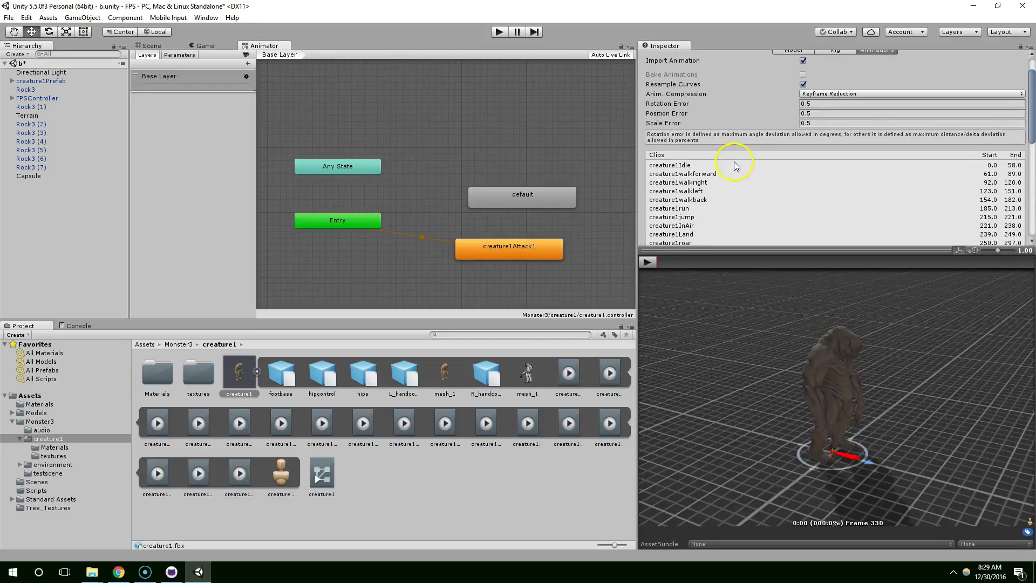
right_click(506, 244)
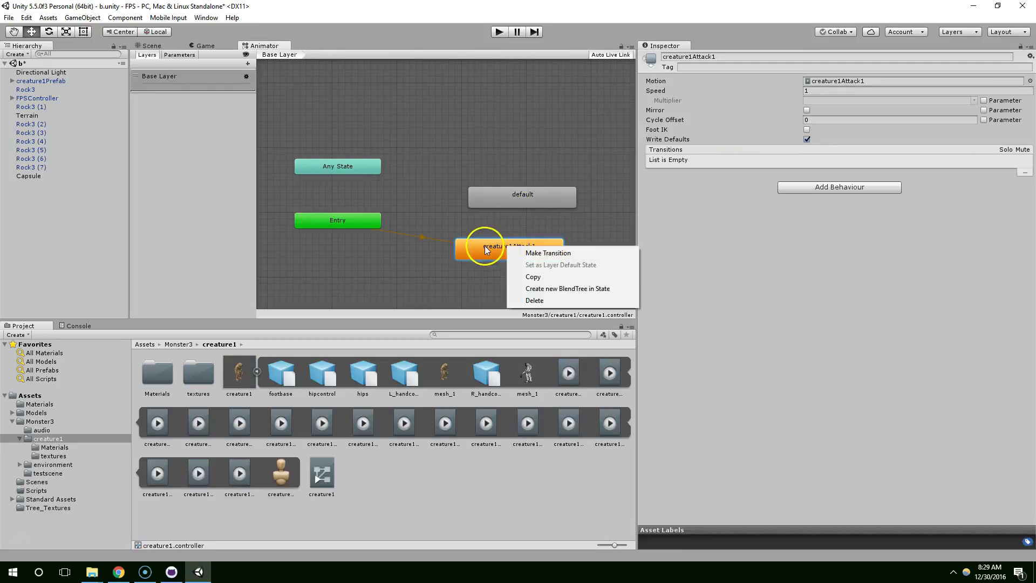
key("Escape")
key("ctrl+z")
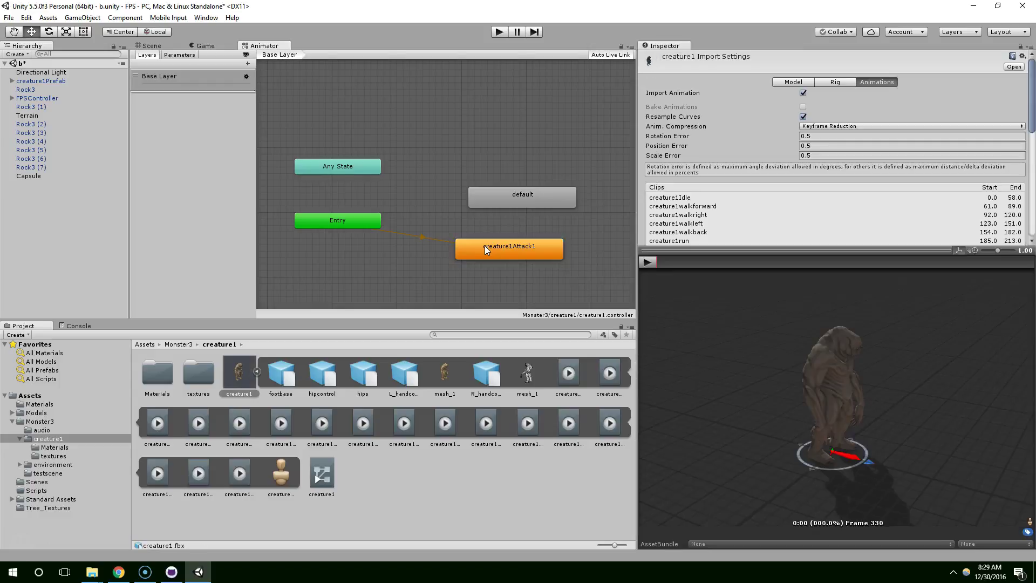
scroll(744, 138, "down", 8)
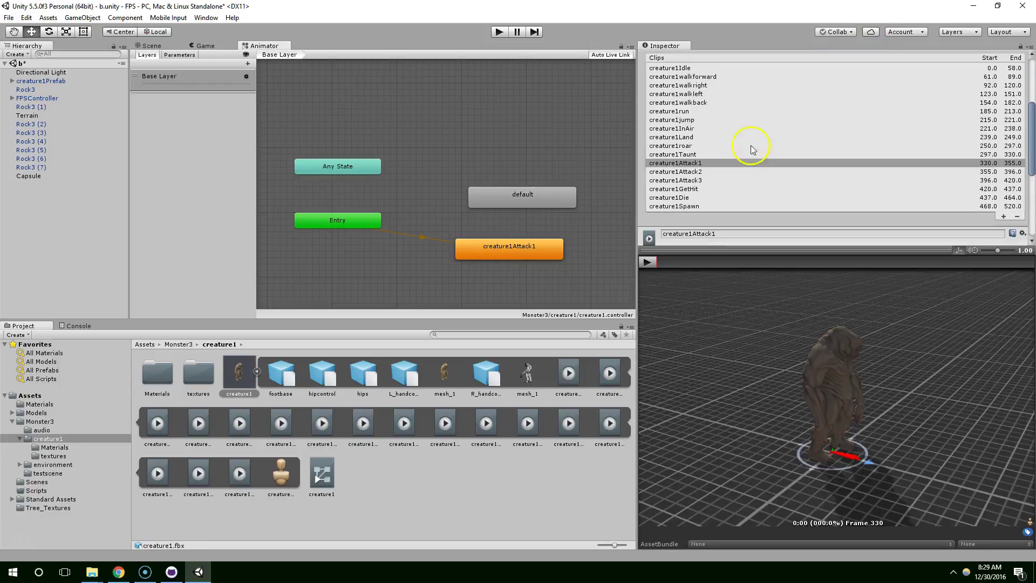
scroll(762, 145, "down", 5)
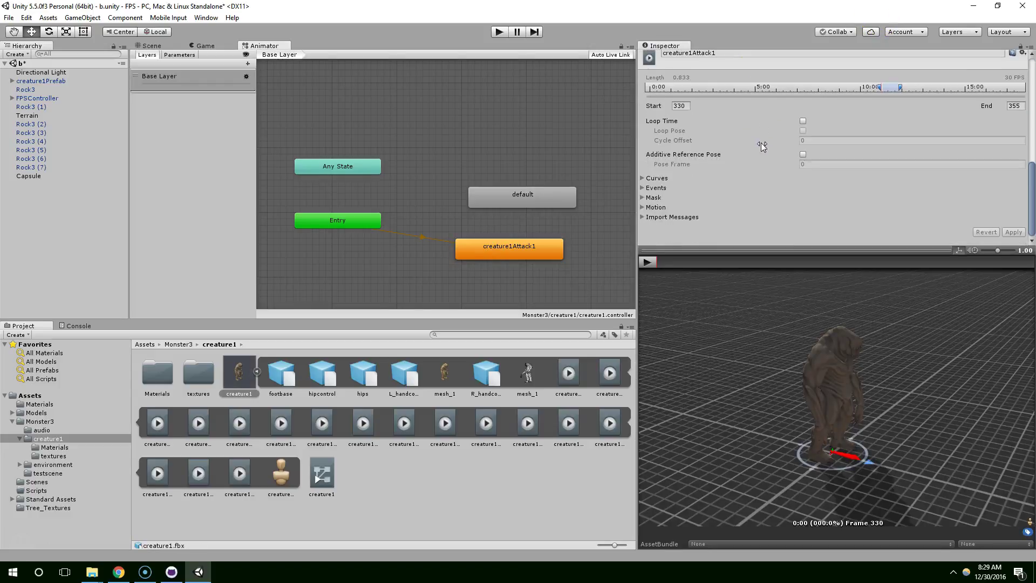
scroll(763, 144, "up", 12)
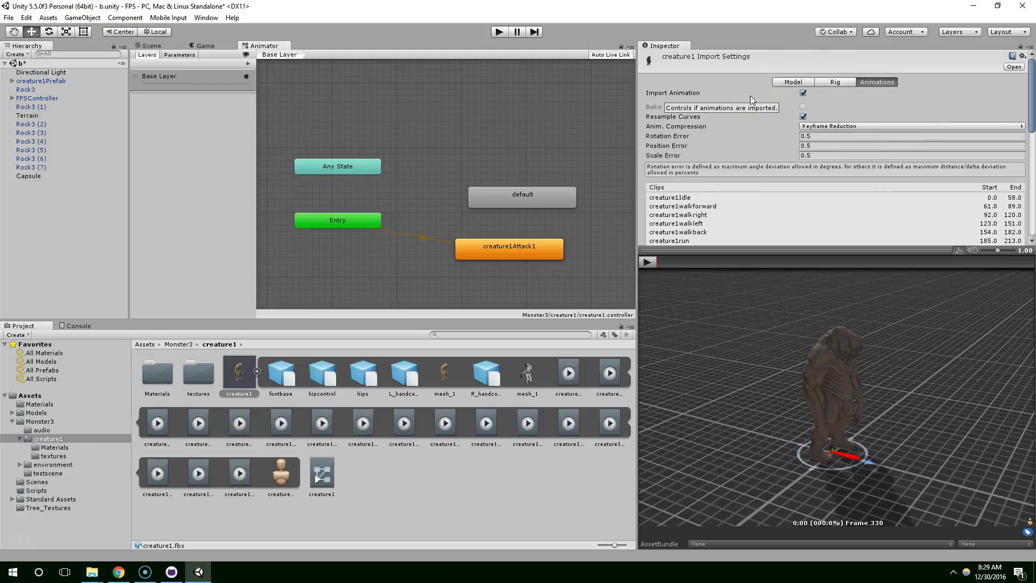
scroll(749, 95, "down", 6)
scroll(749, 96, "down", 8)
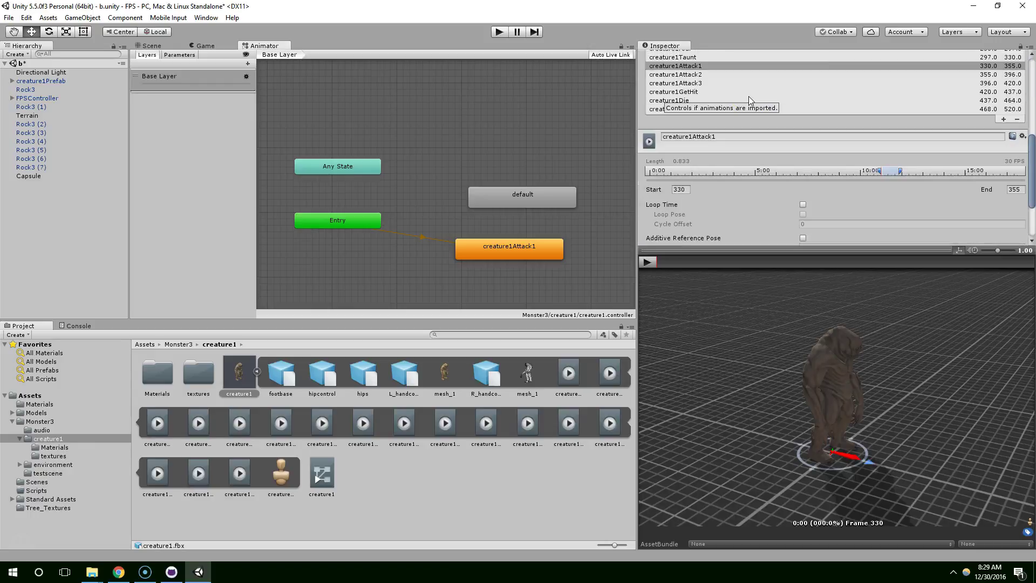
scroll(749, 96, "down", 5)
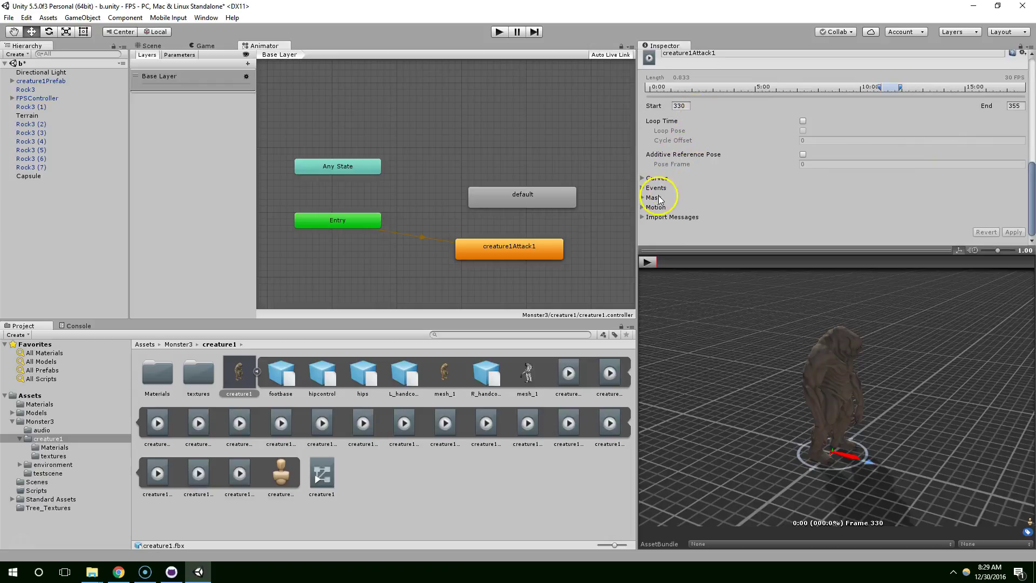
Step: Verify creature1Attack1 as the default state and check its clip's frames 330–355 without looping
left_click(472, 256)
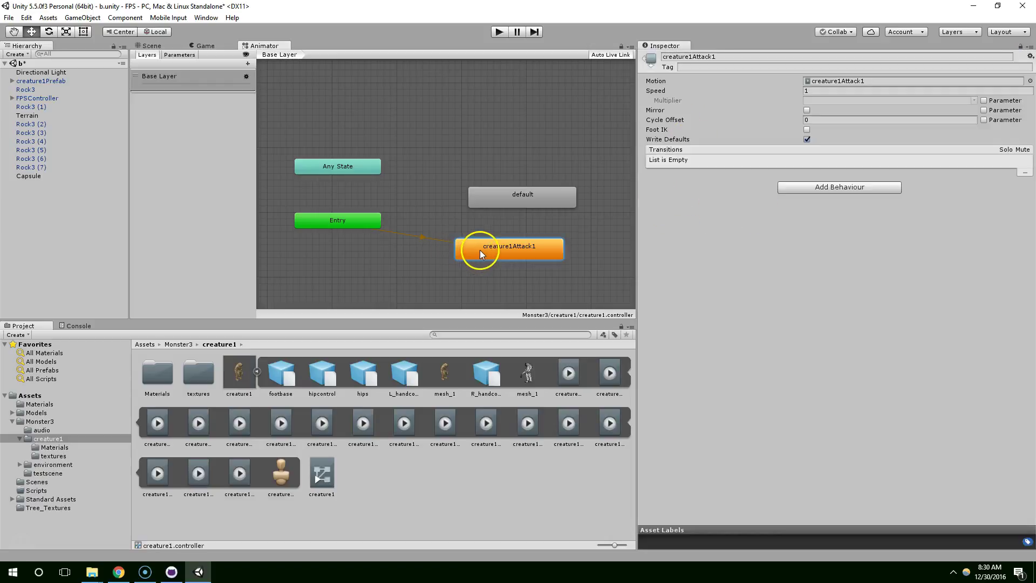
right_click(483, 248)
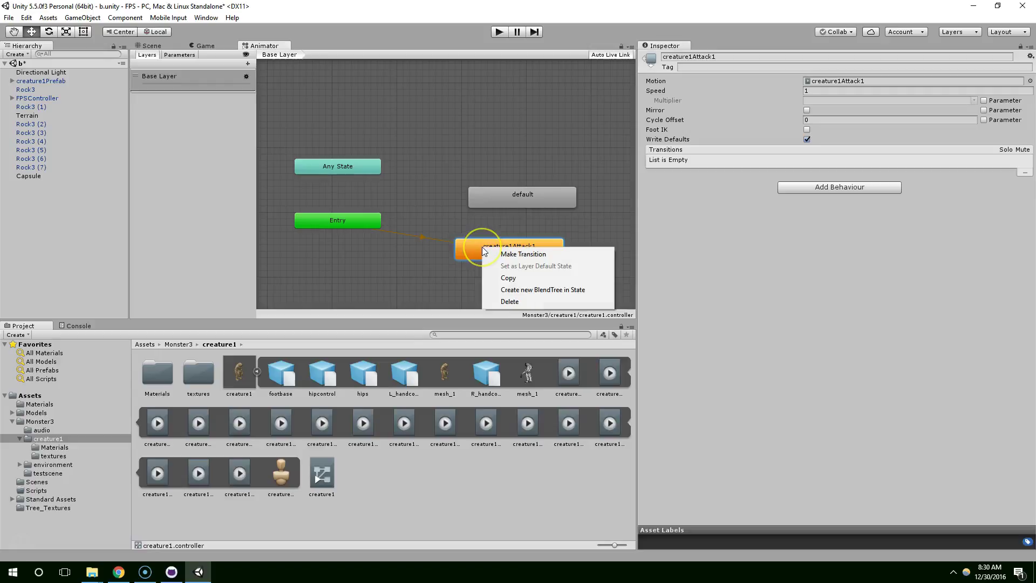
left_click(590, 215)
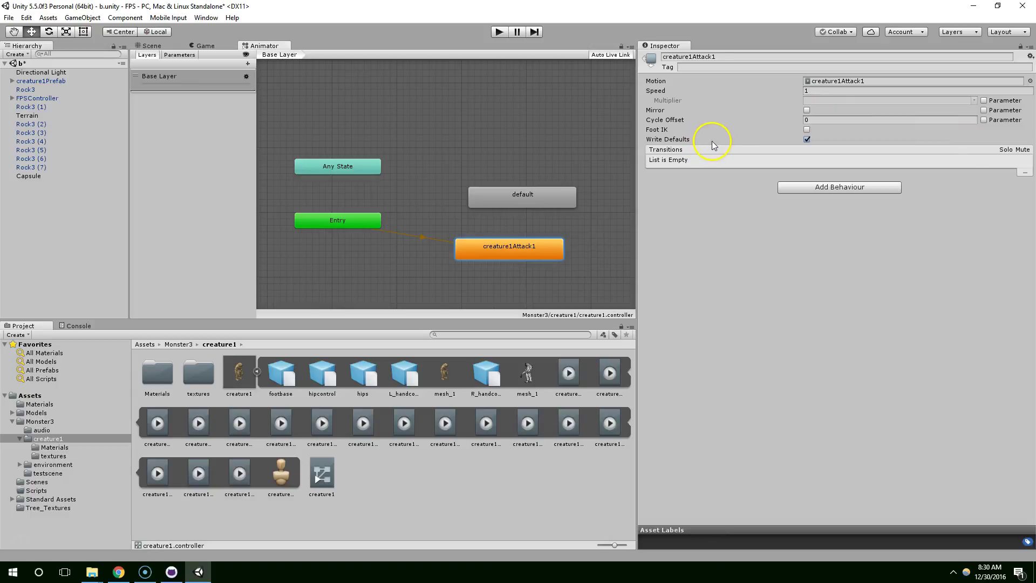
double_click(461, 246)
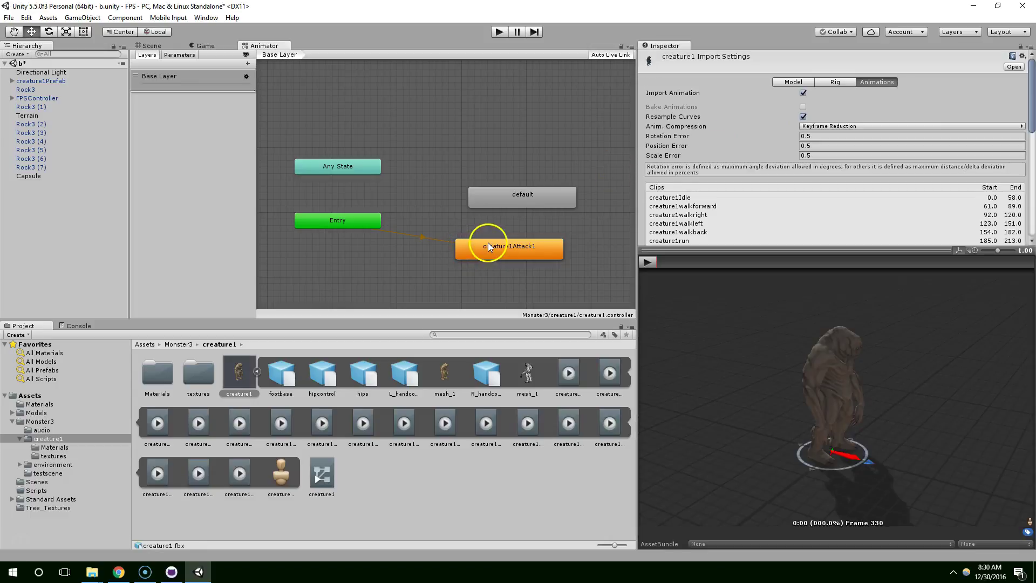
scroll(791, 123, "down", 3)
left_click(682, 197)
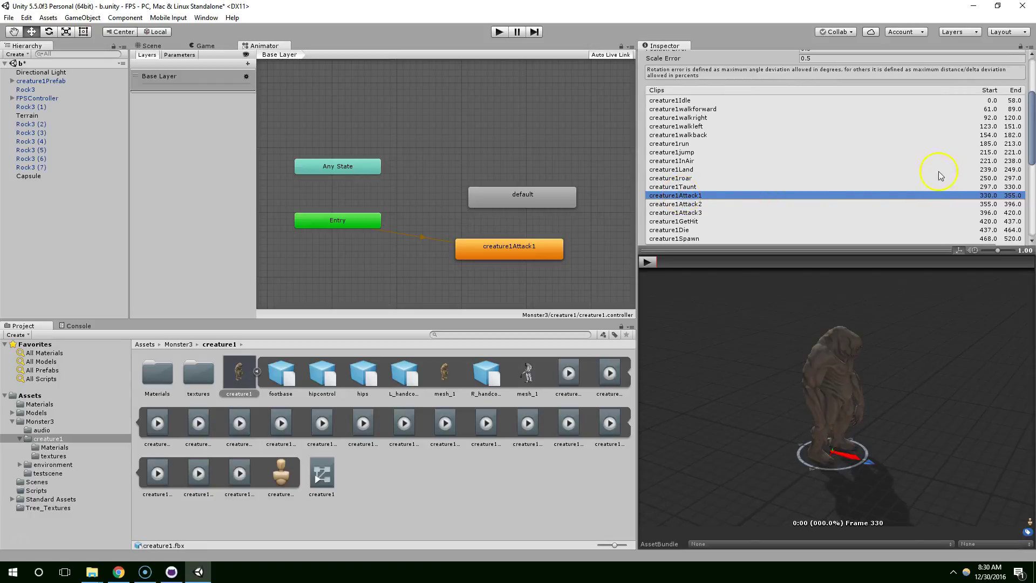
scroll(938, 176, "down", 3)
scroll(916, 166, "down", 4)
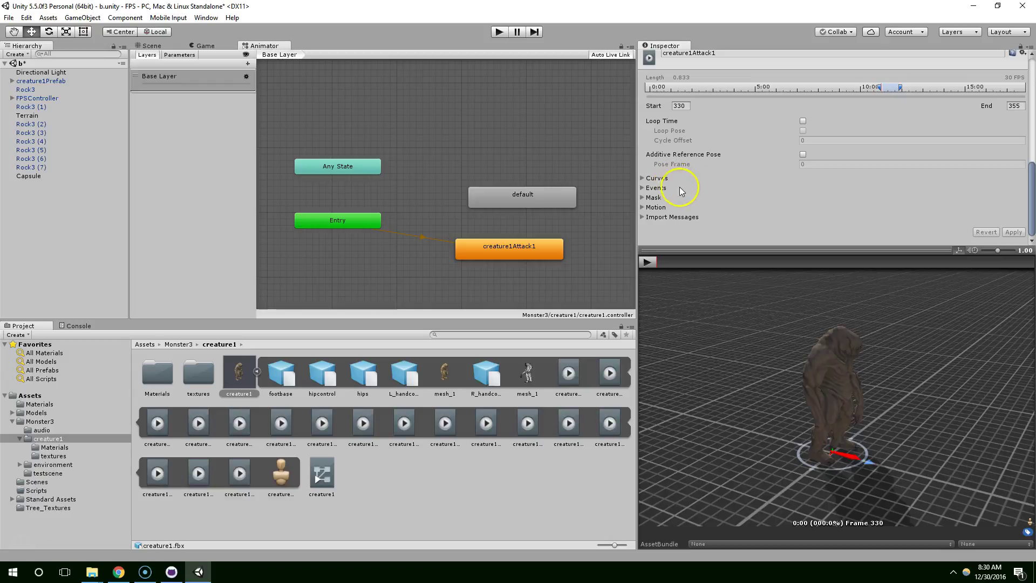
scroll(688, 186, "up", 4)
scroll(688, 186, "up", 3)
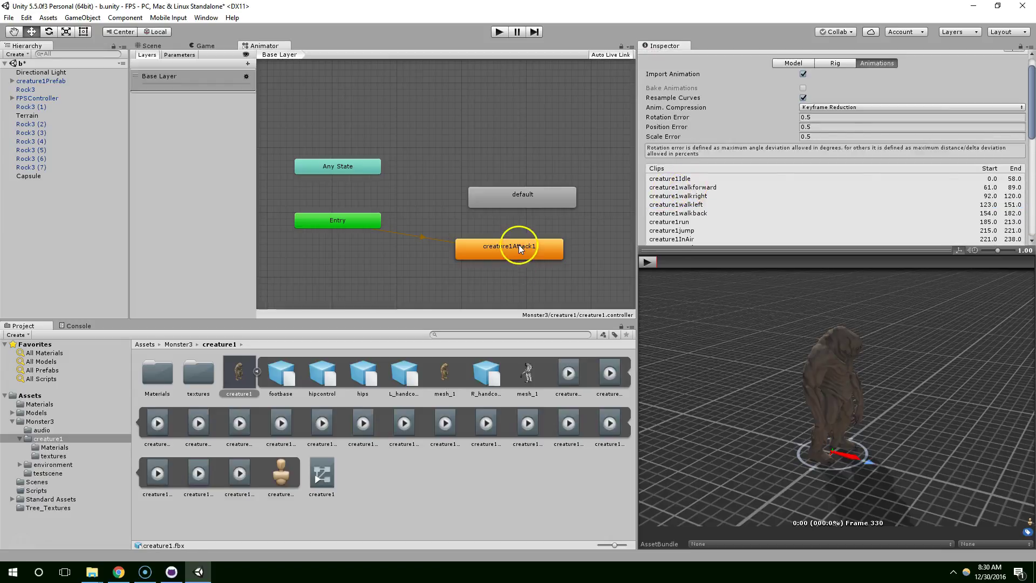
left_click_drag(501, 244, 482, 245)
right_click(502, 248)
double_click(461, 248)
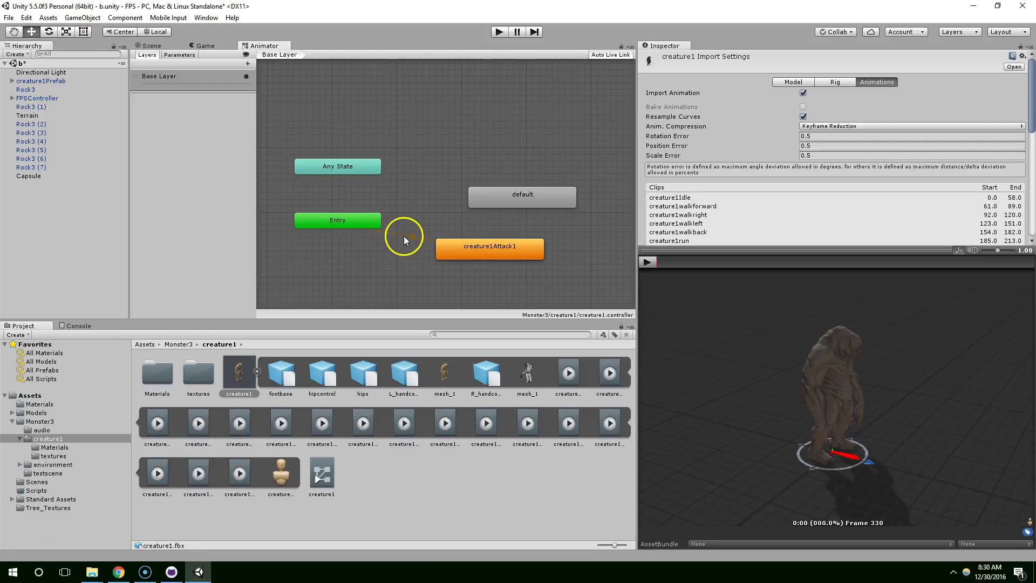
left_click(403, 236)
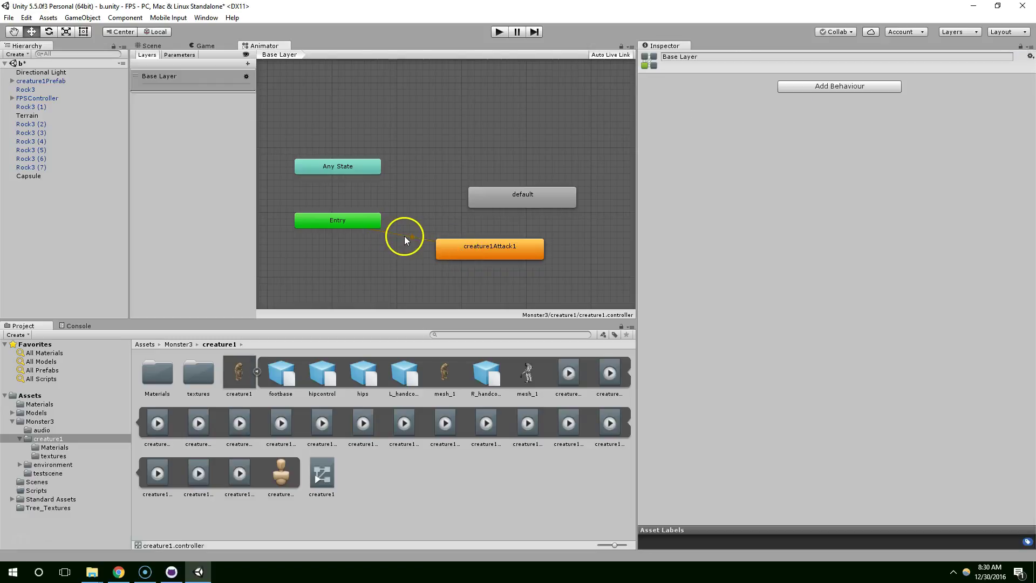
Step: Try starting transitions from the creature1Attack1 state in the Animator graph
left_click(489, 241)
right_click(481, 247)
left_click(499, 252)
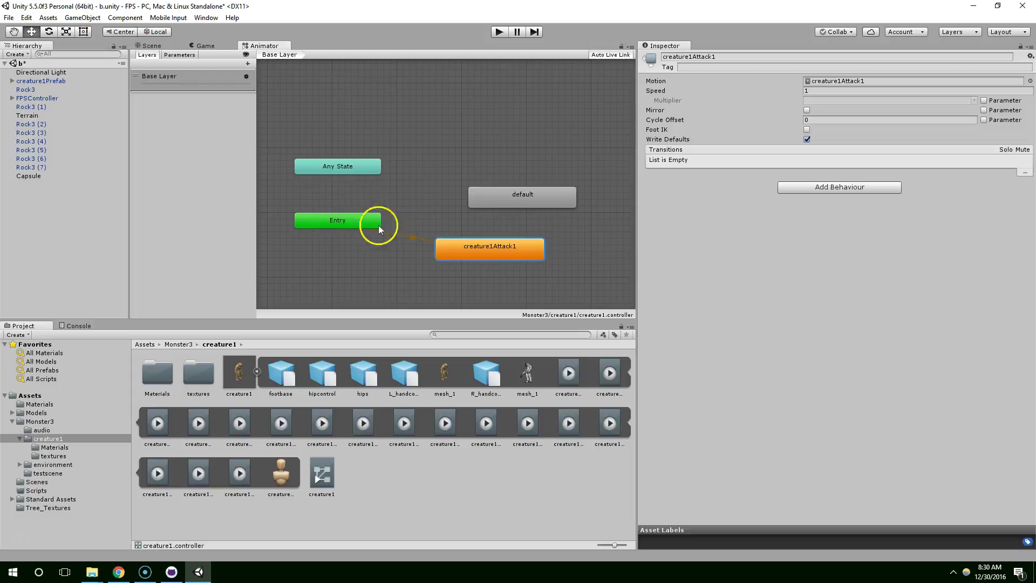
right_click(444, 245)
left_click(464, 252)
Step: Move the default state higher in the graph and inspect its idle clip
middle_click_drag(537, 227, 512, 193)
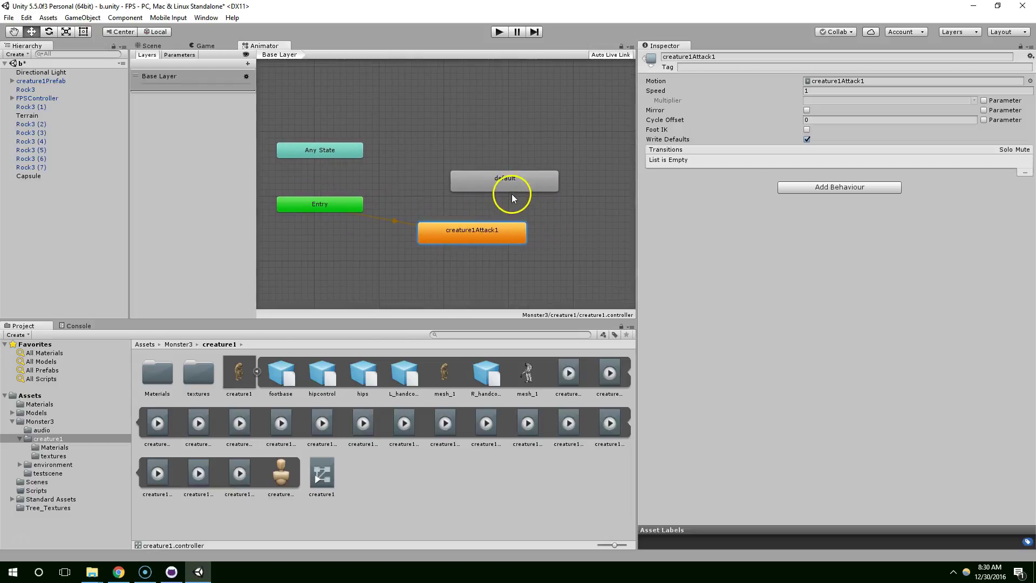
left_click_drag(517, 185, 508, 135)
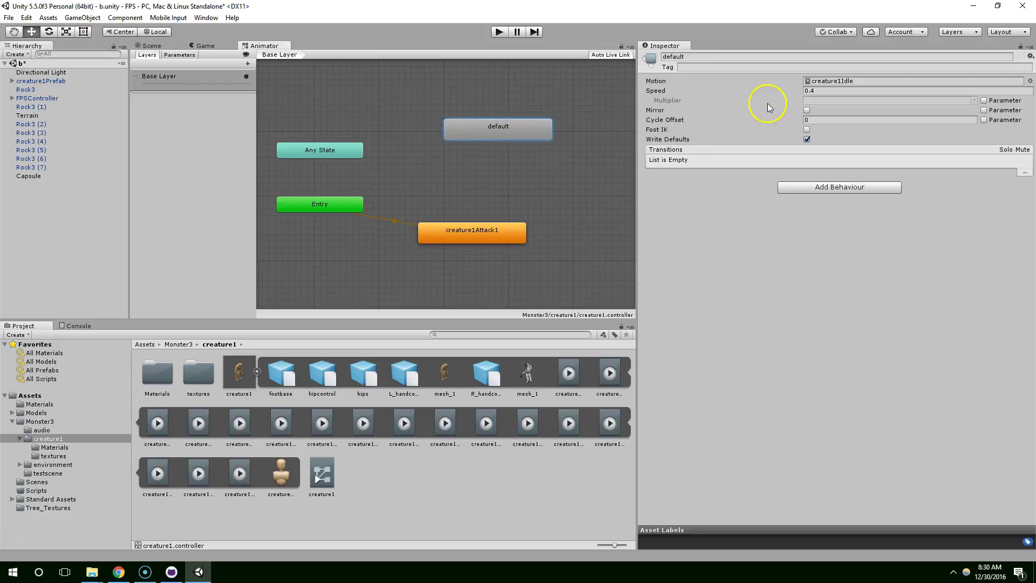
double_click(510, 128)
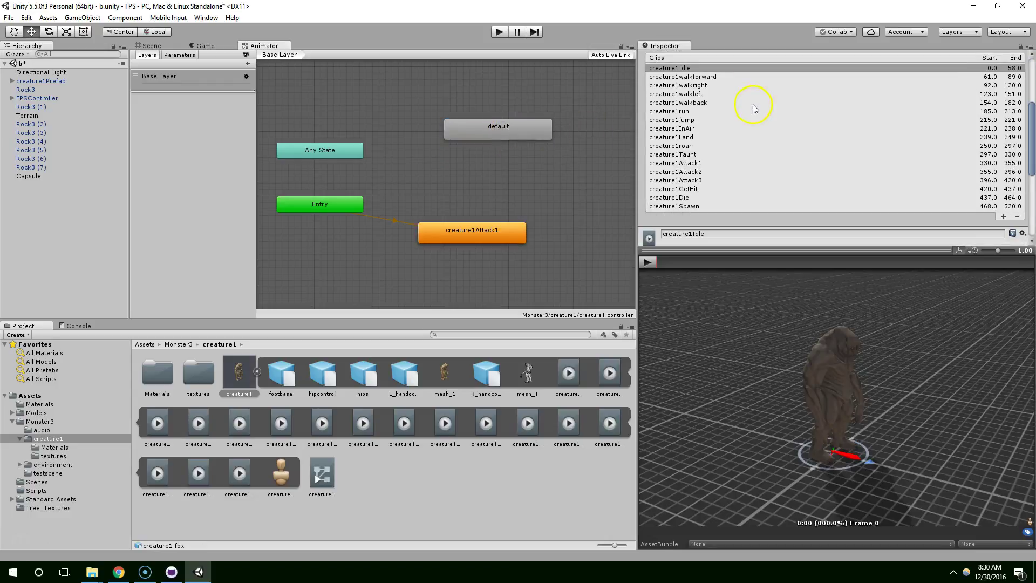
scroll(754, 109, "down", 5)
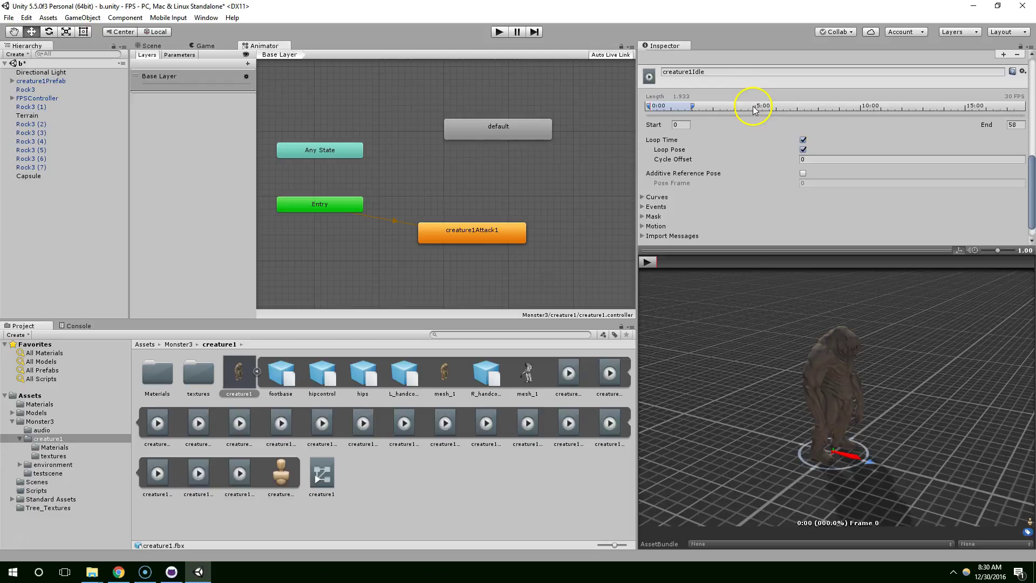
double_click(507, 127)
Step: Attempt another transition from creature1Attack1 and collapse the creature1 model's sub-assets
left_click(503, 232)
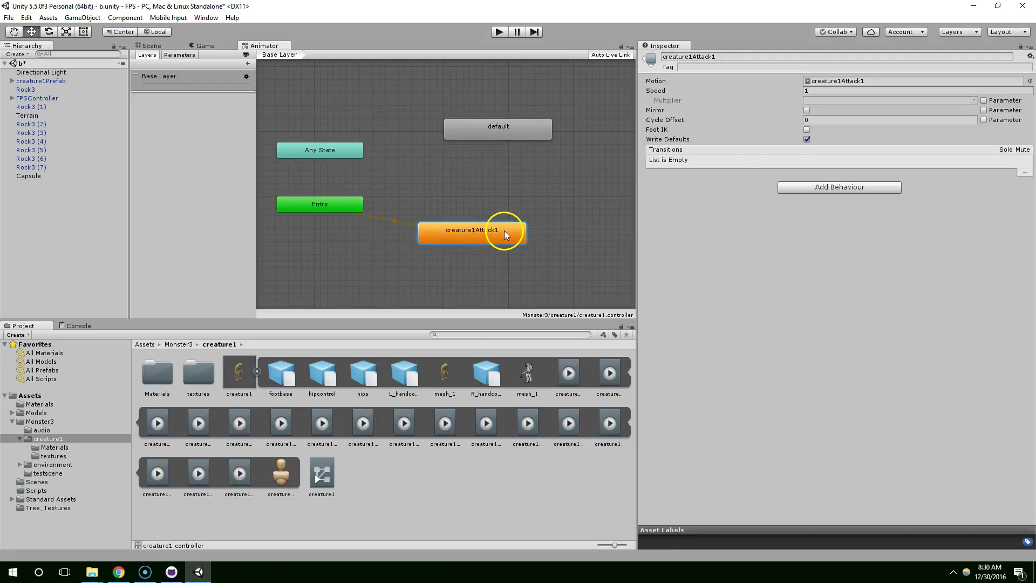
right_click(494, 230)
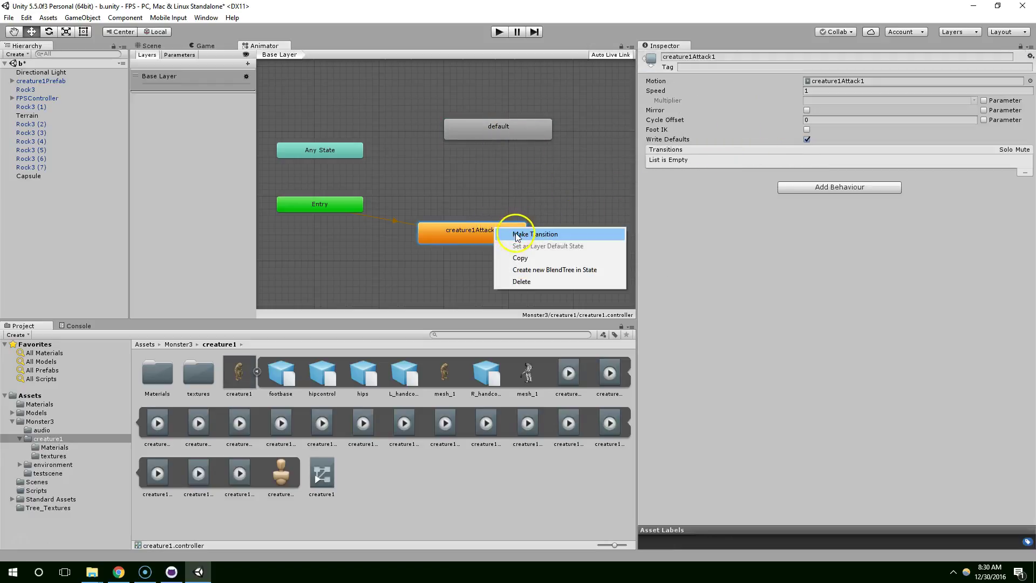
left_click(519, 232)
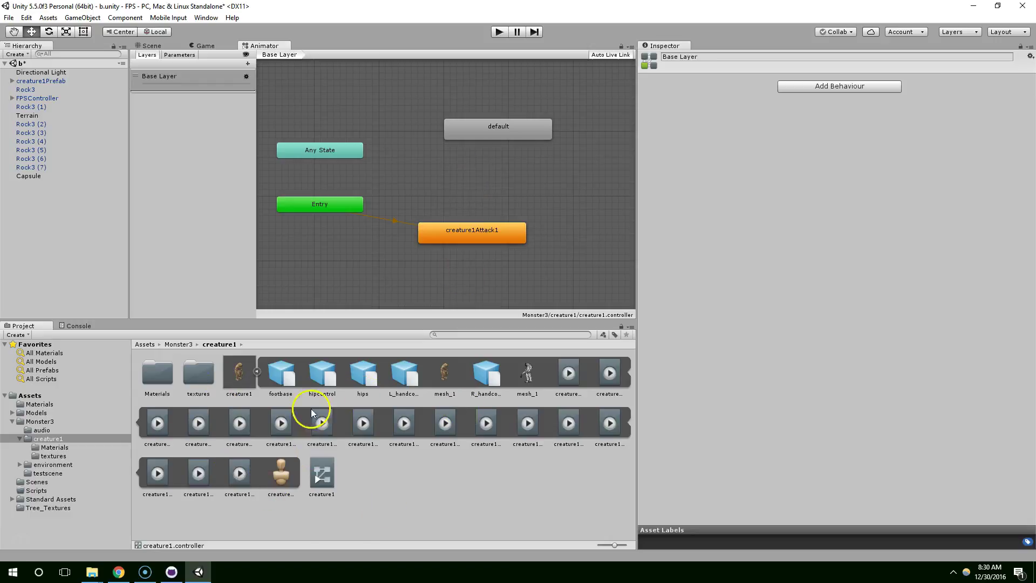
left_click(257, 371)
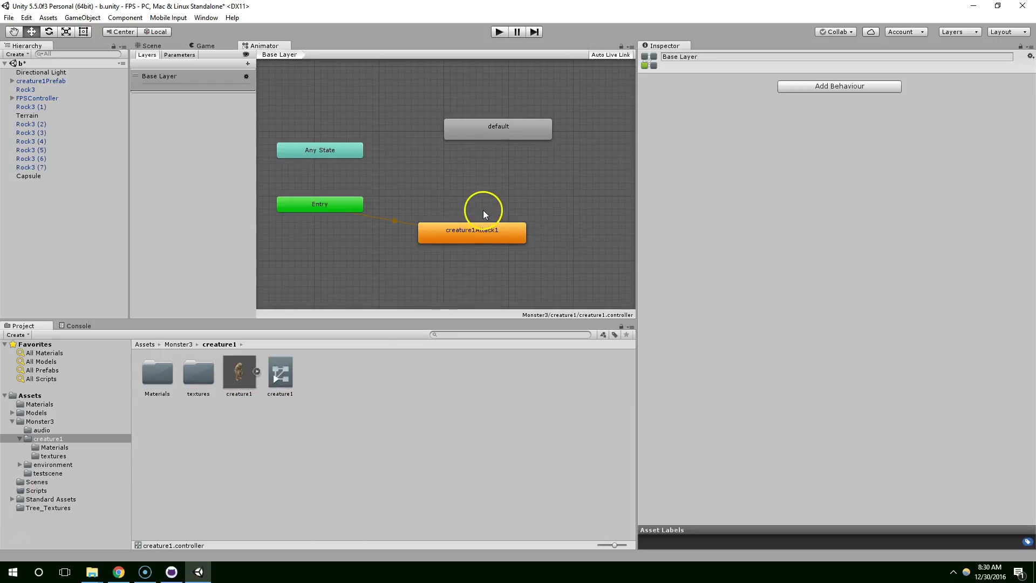
middle_click_drag(483, 213, 465, 261)
right_click(459, 277)
Step: Open the creature1Attack1 clip's import settings and shrink the preview to see more options
left_click(492, 224)
left_click(474, 277)
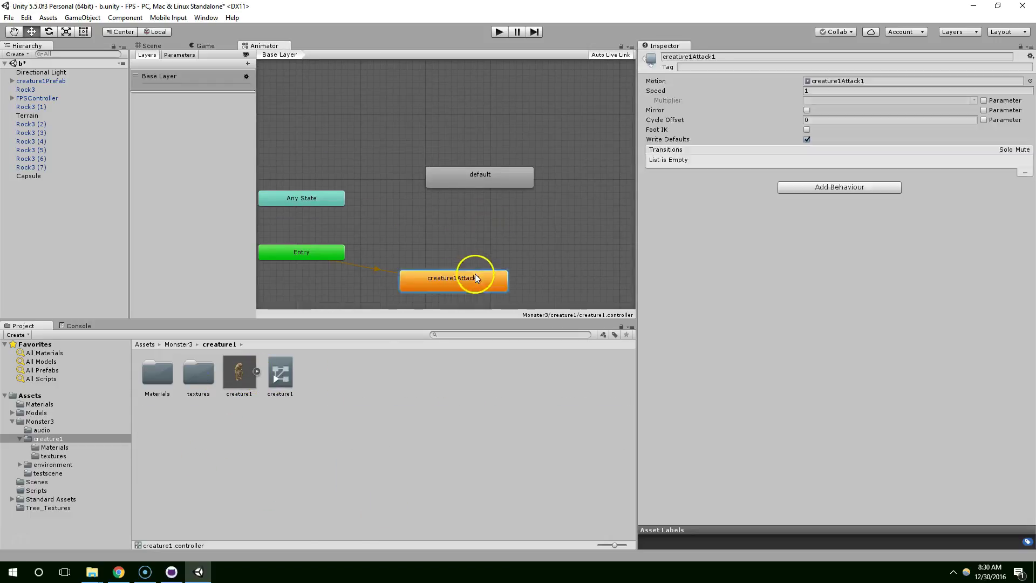
double_click(474, 277)
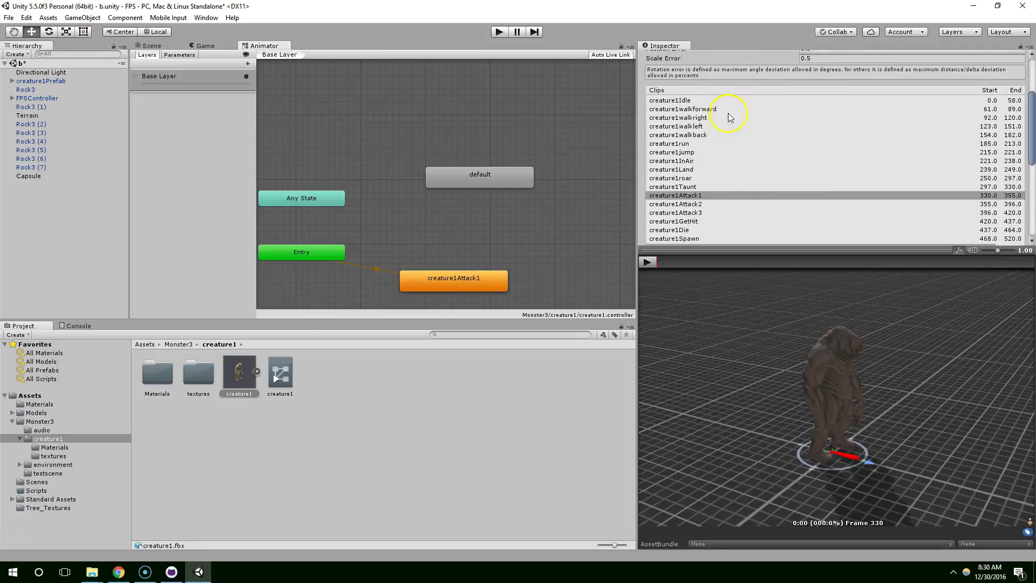
scroll(734, 117, "down", 5)
left_click_drag(717, 252, 720, 410)
scroll(785, 238, "up", 1)
scroll(838, 152, "up", 2)
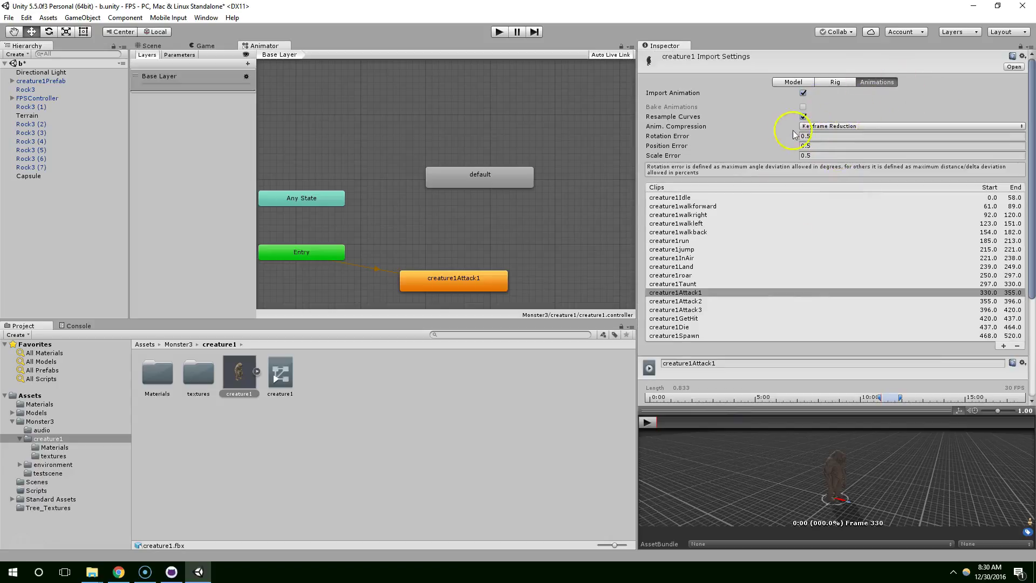
scroll(737, 150, "down", 5)
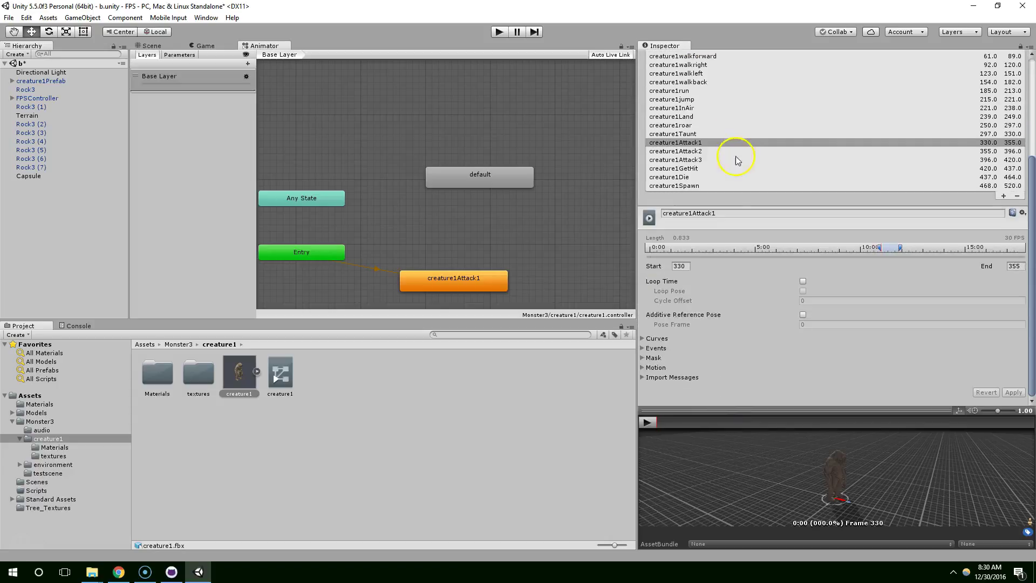
Step: Enable Loop Time on creature1Attack1, apply the import change, and enter Play mode
left_click(803, 281)
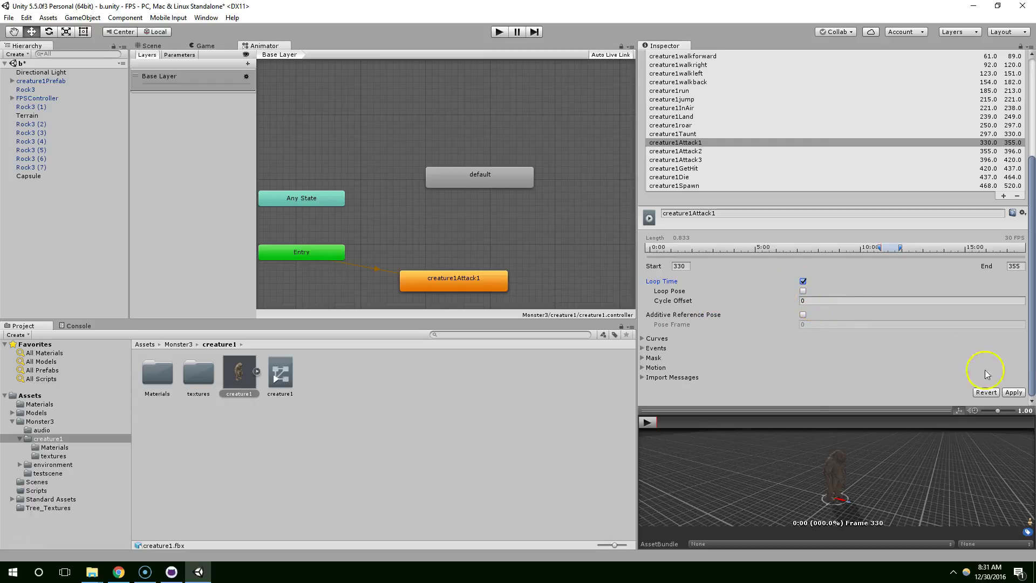
left_click(1014, 392)
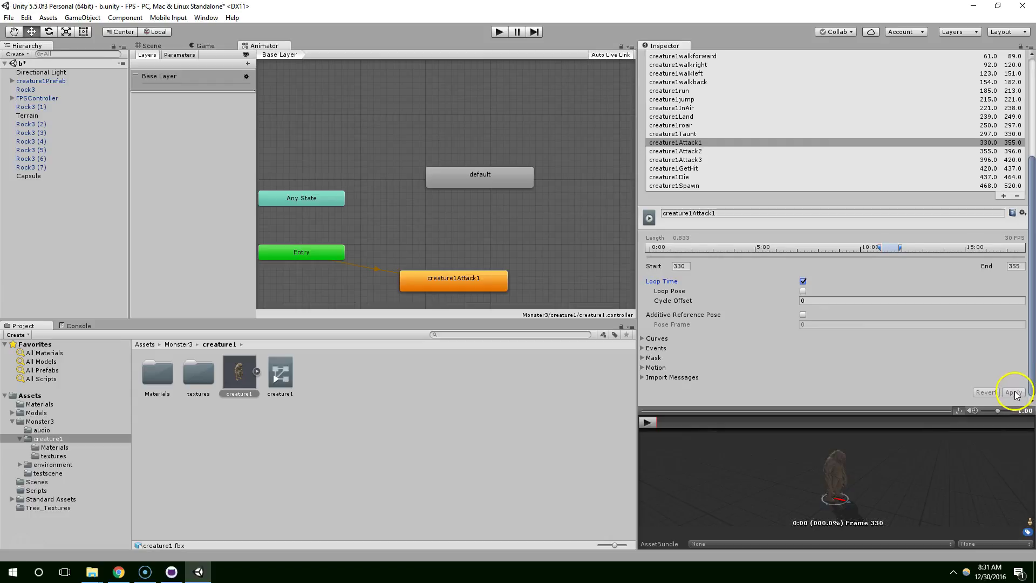
left_click(498, 31)
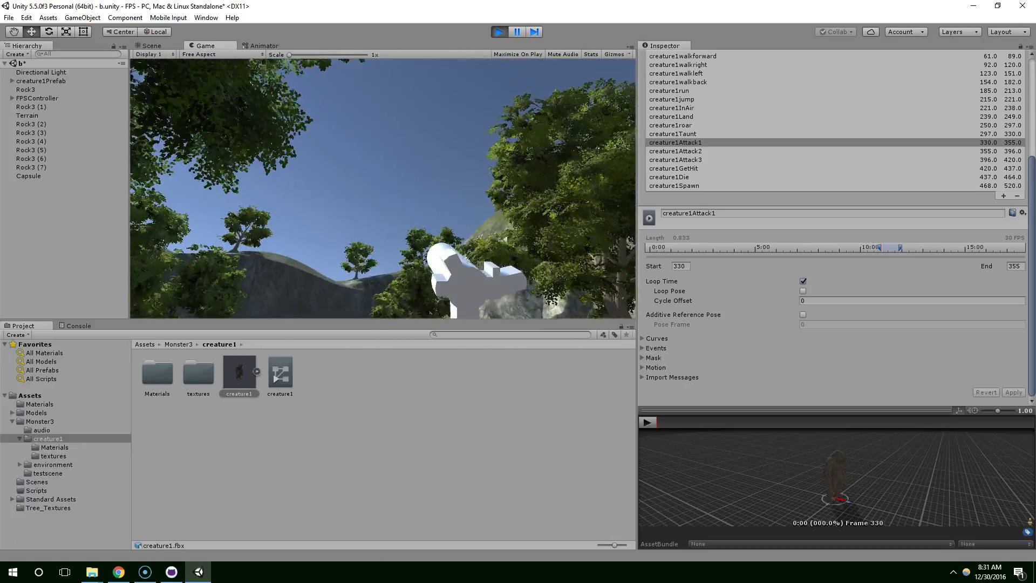
Step: Watch the creature's looping attack in the forest scene, then exit Play mode
left_click(496, 32)
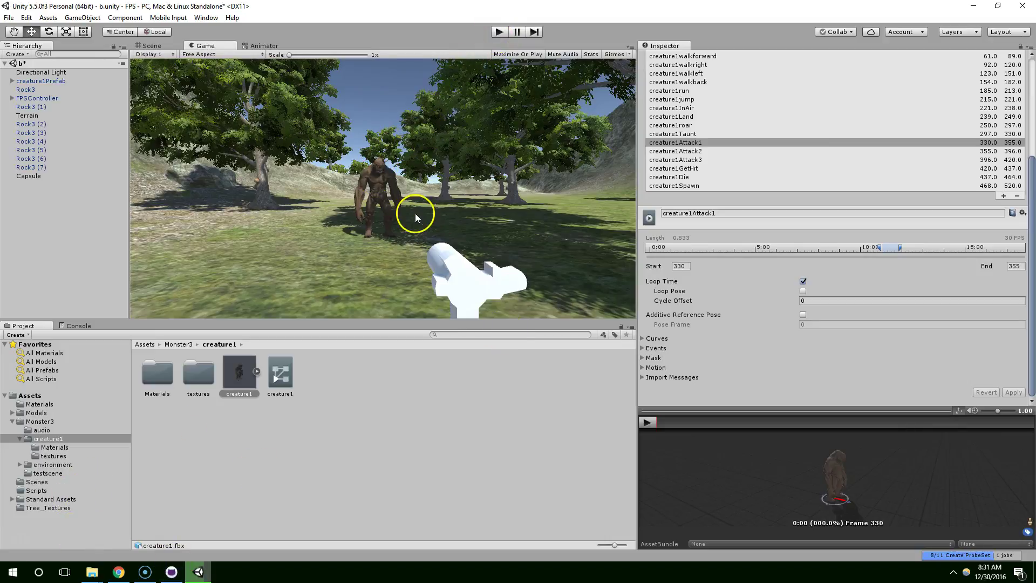
scroll(413, 210, "up", 1)
scroll(398, 221, "down", 1)
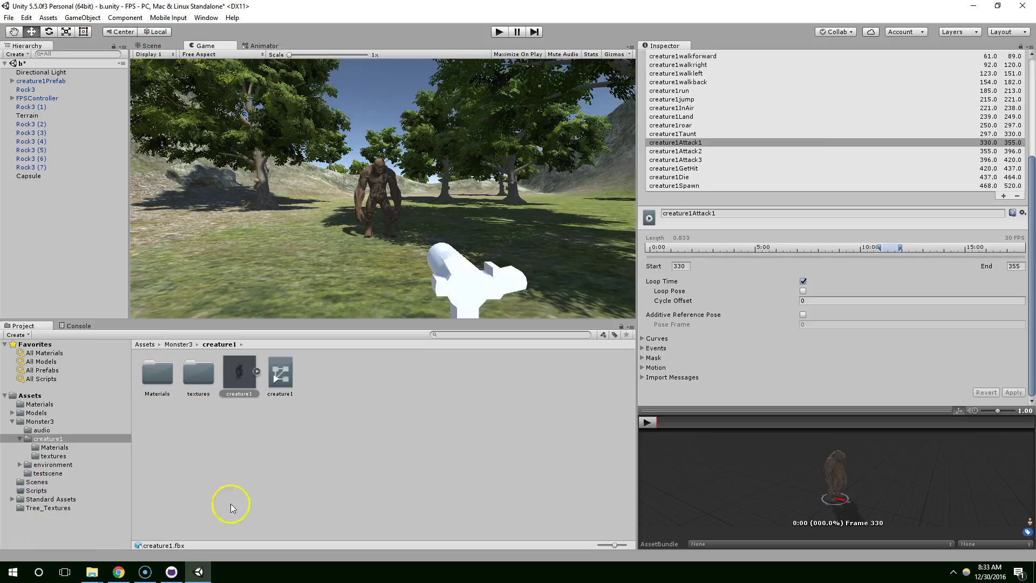
Step: Commit S1E11_Commit2, 'Touched up the enemy, and looped attack animation', to master and sync
left_click(172, 571)
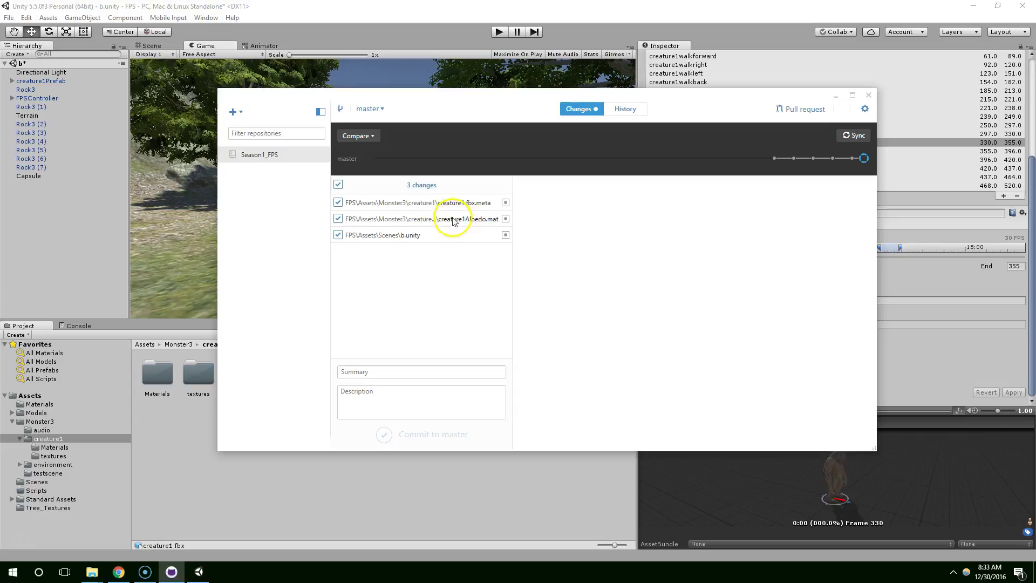
left_click_drag(461, 99, 557, 127)
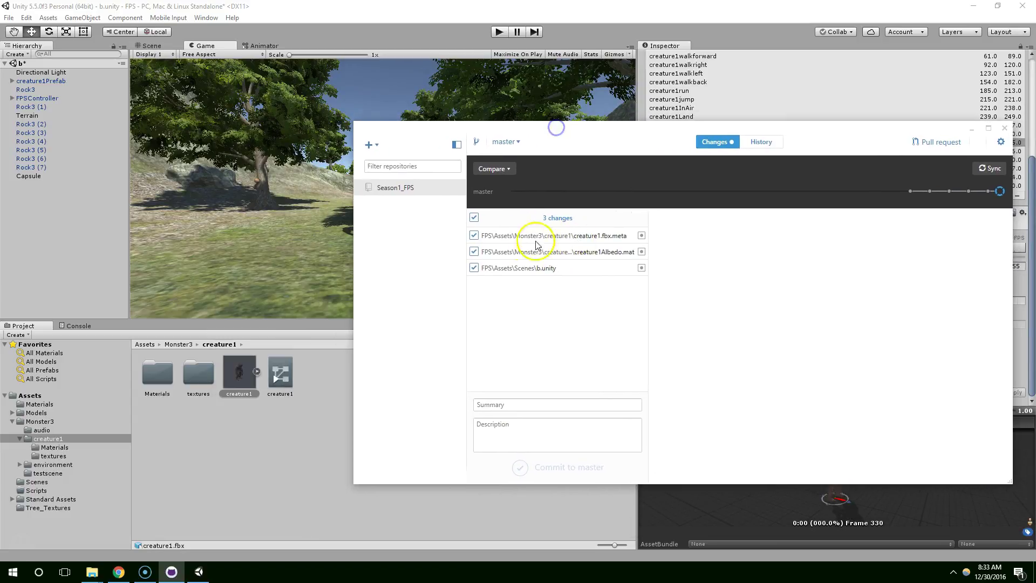
left_click(525, 403)
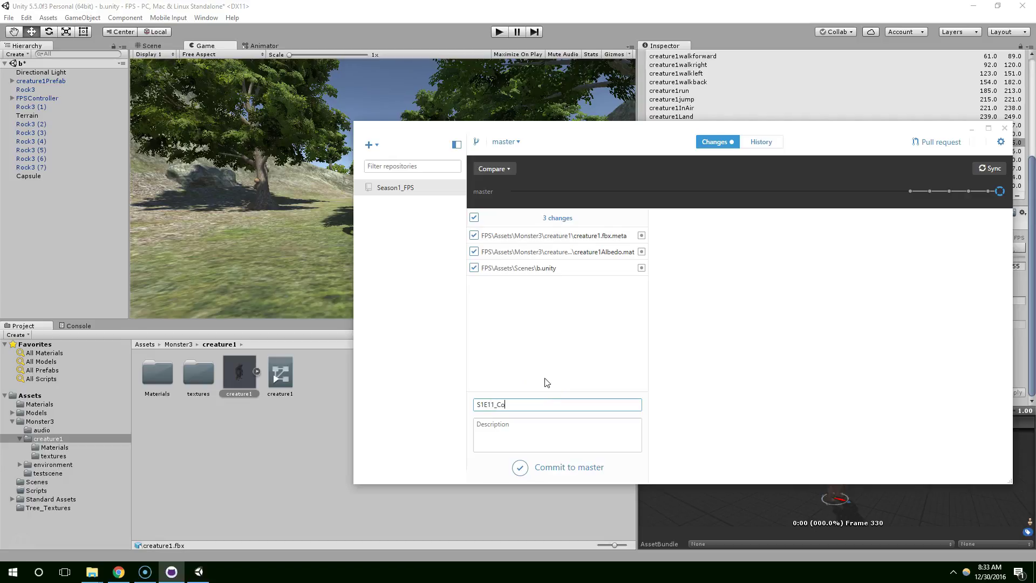
left_click(532, 425)
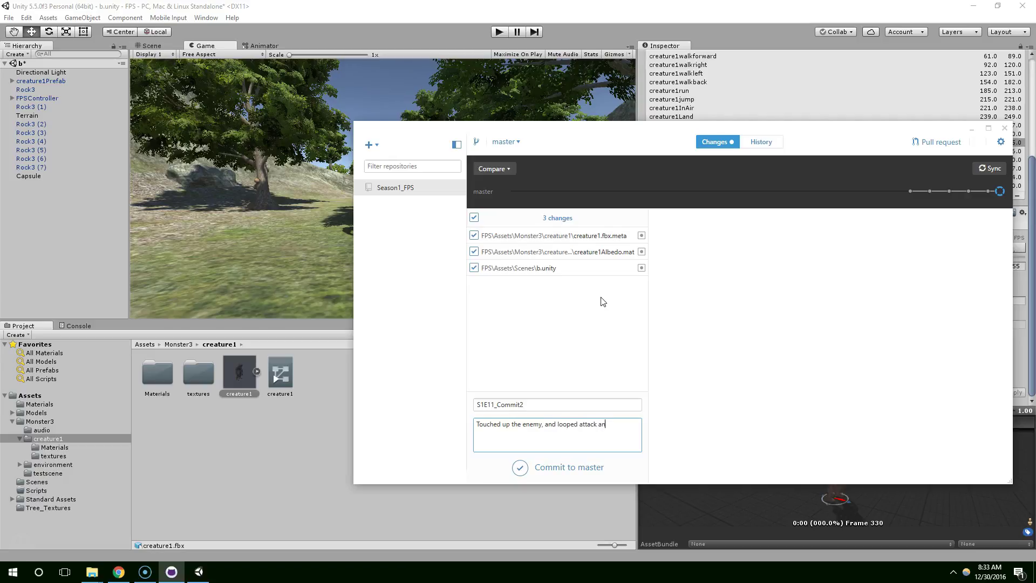
left_click(519, 467)
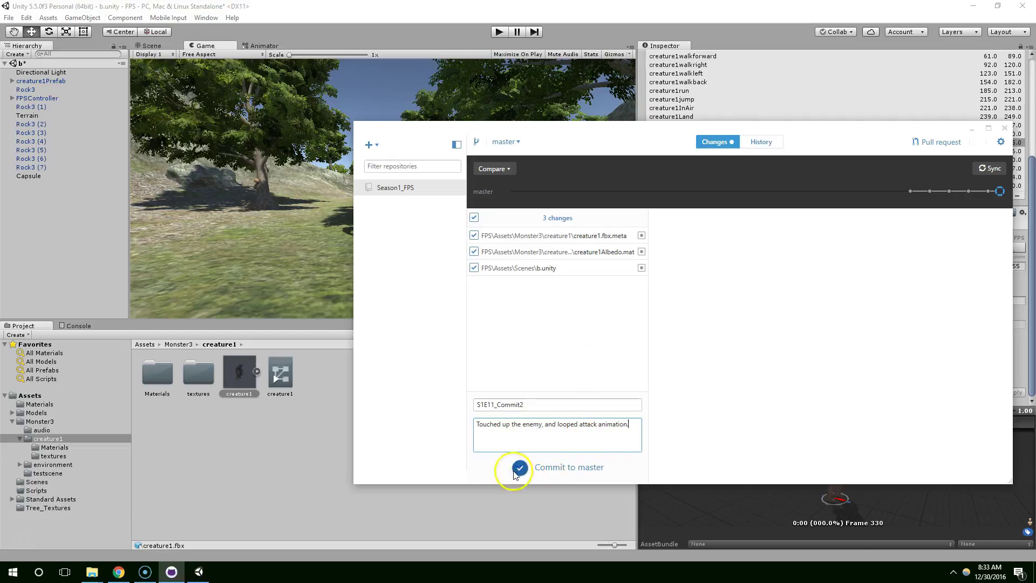
left_click_drag(789, 137, 731, 131)
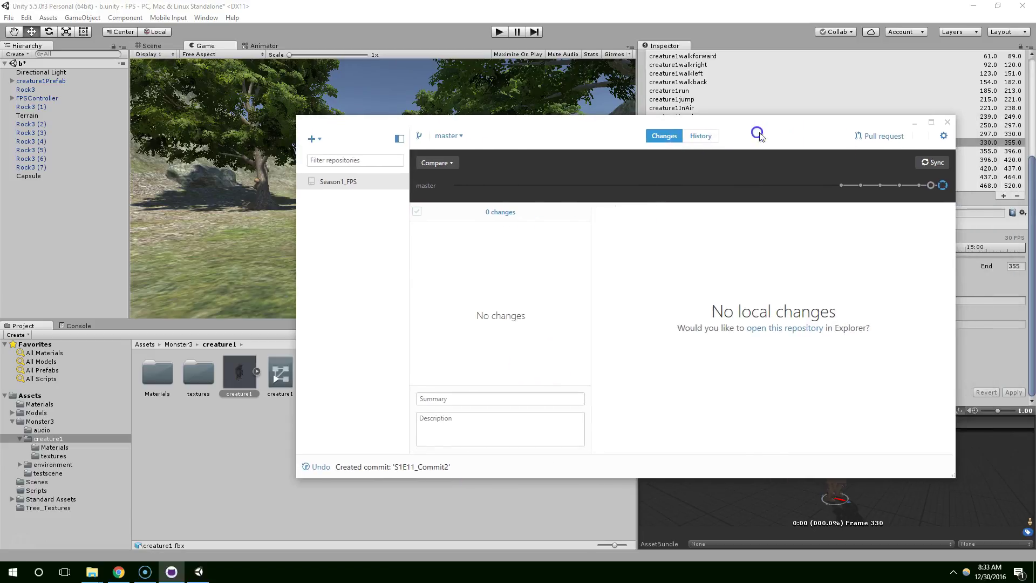
left_click(932, 162)
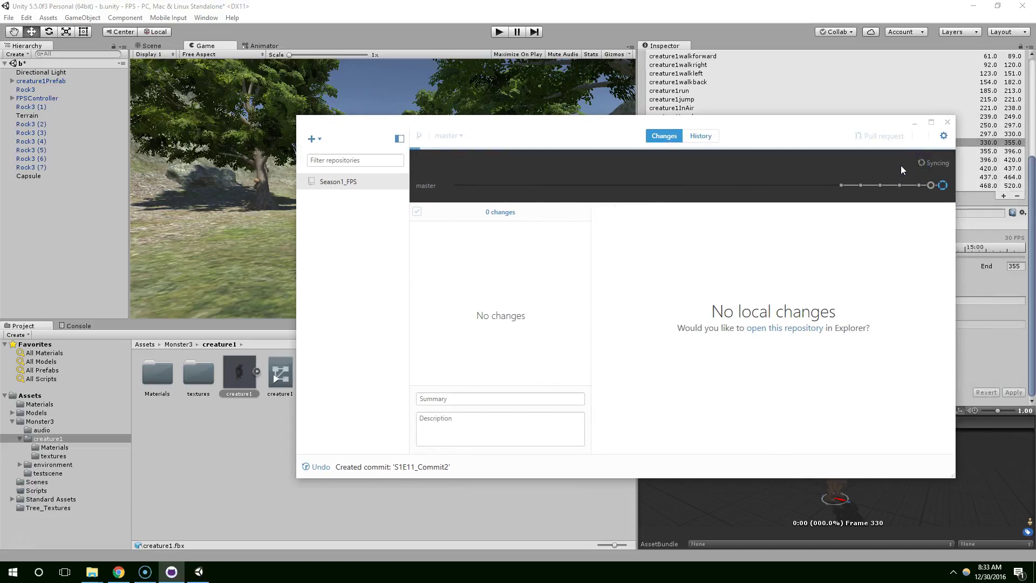